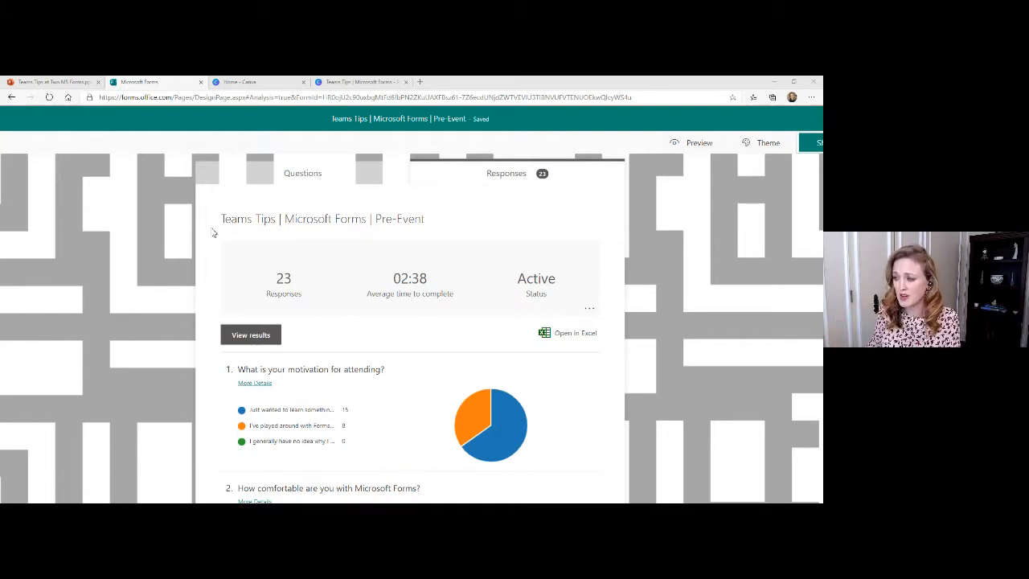
Review the response summary of the Teams Tips pre-event form and switch to its questions
scroll(157, 274, down, 2)
scroll(158, 273, down, 5)
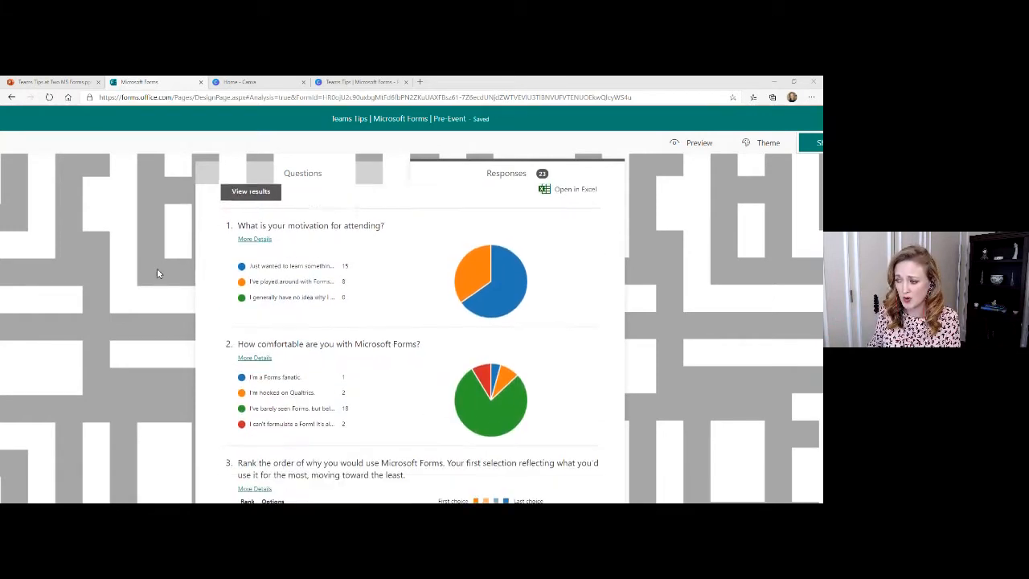
scroll(158, 273, up, 8)
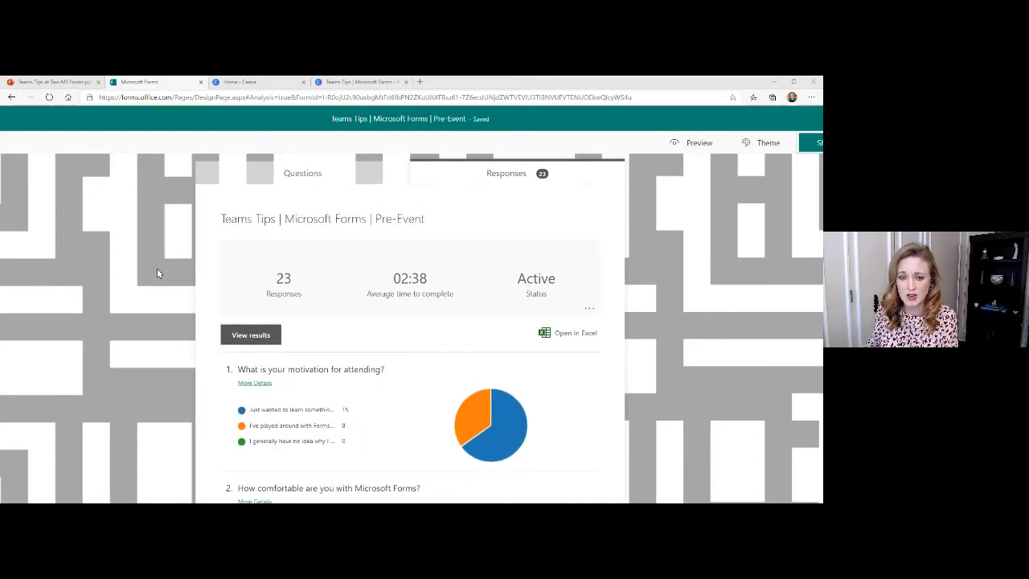
click(49, 97)
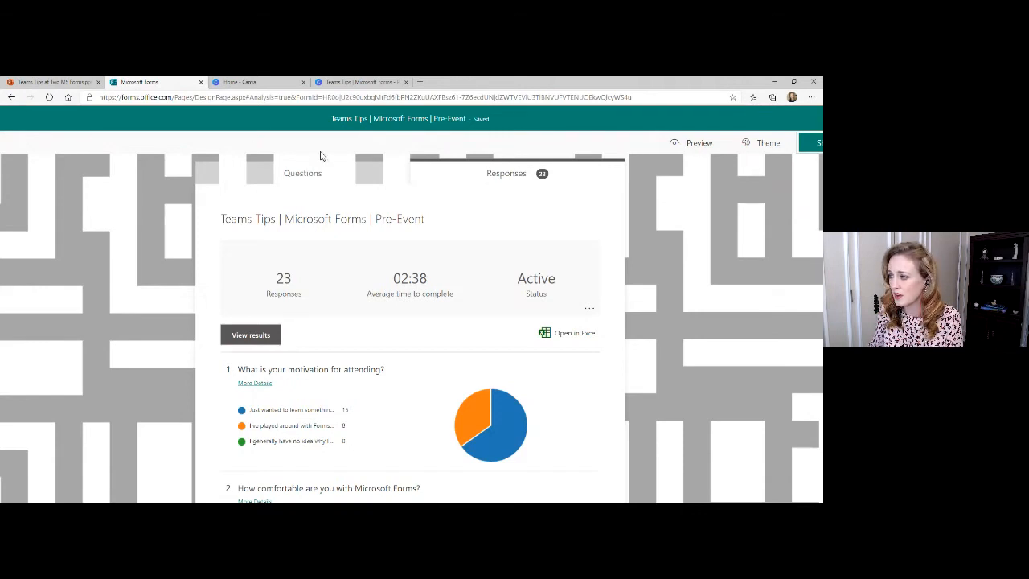
click(335, 184)
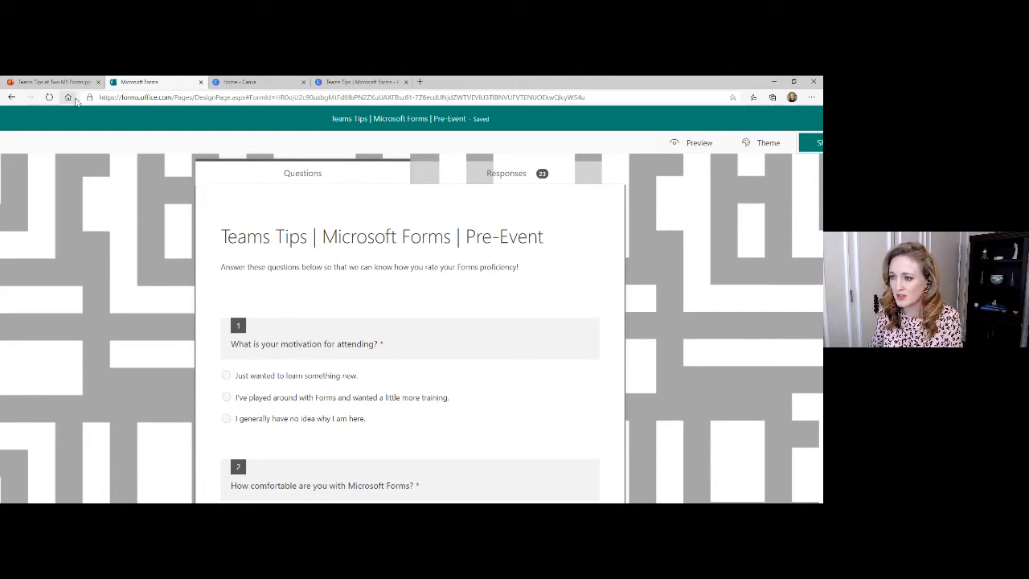
Open a new browser tab and close the two Canva tabs
click(245, 83)
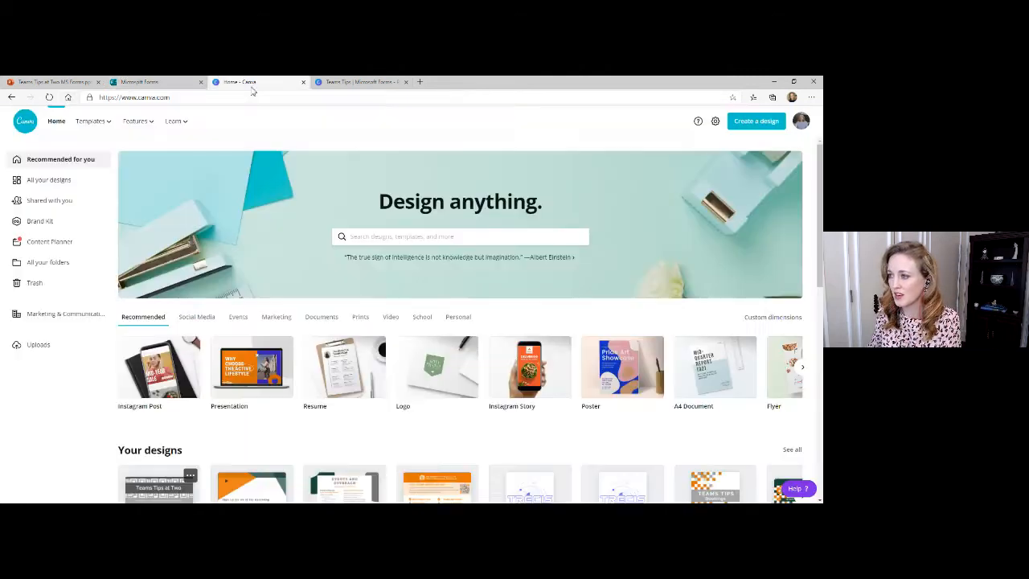
click(420, 82)
click(303, 82)
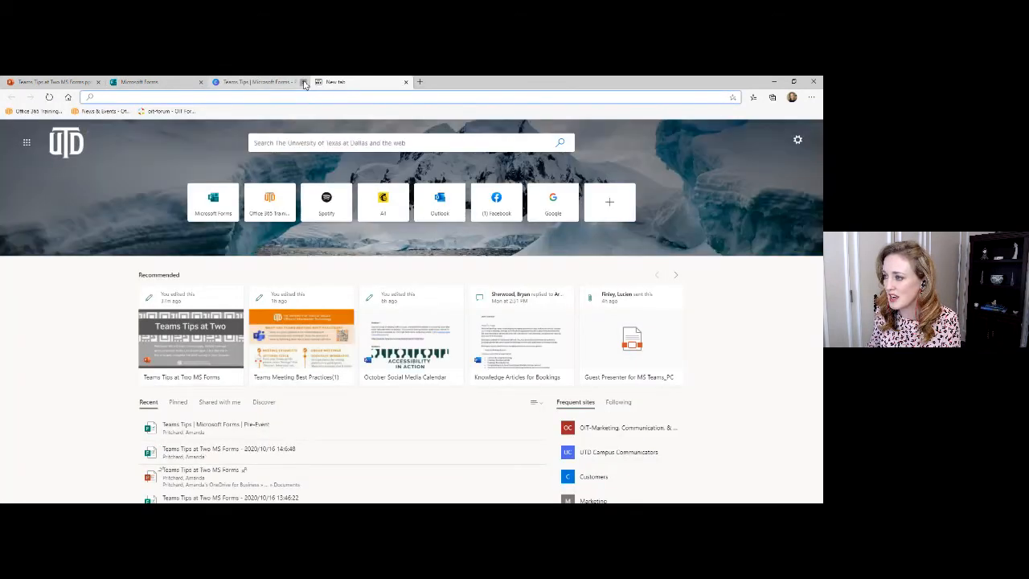
click(303, 82)
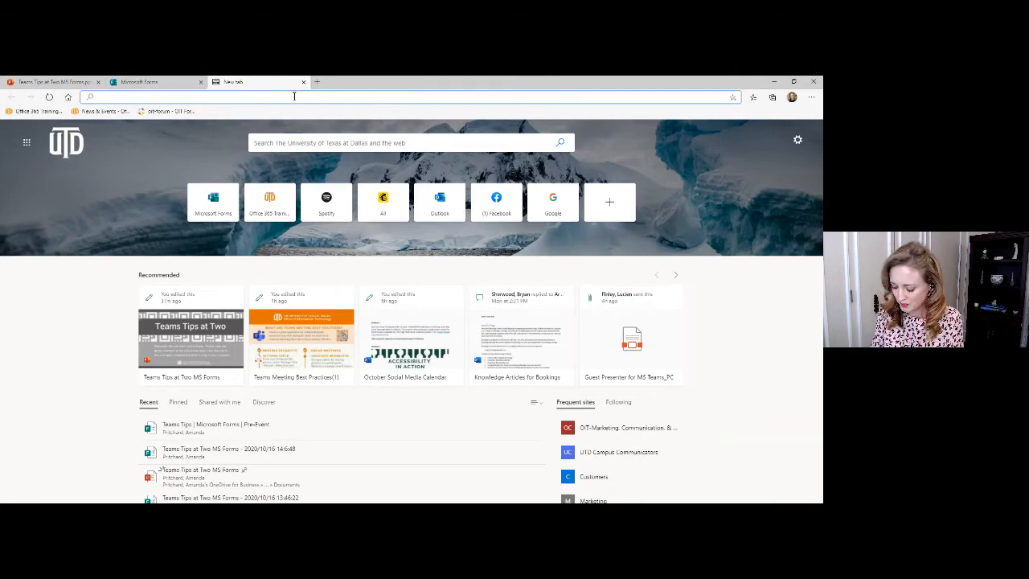
Go to the Office 365 website and open its sign-in page
text(office)
key(Return)
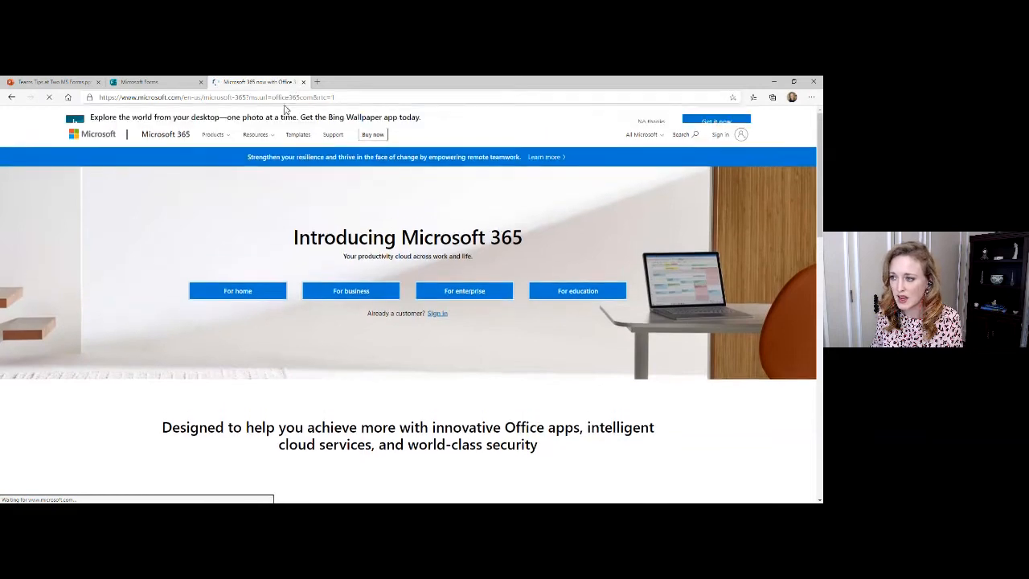
click(720, 154)
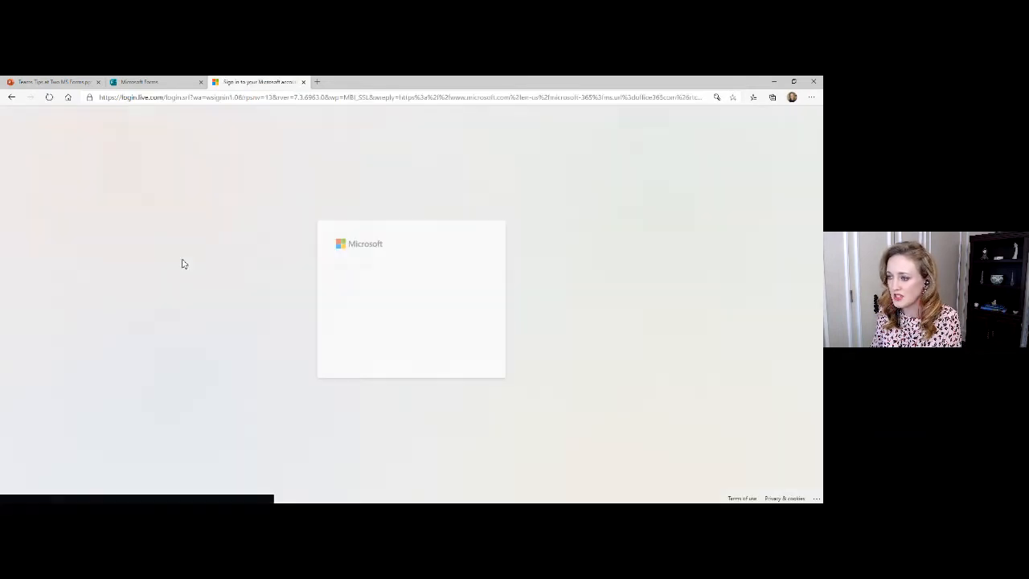
Replace the prefilled account with the university account's full e-mail address and sign in
drag(406, 282, 298, 280)
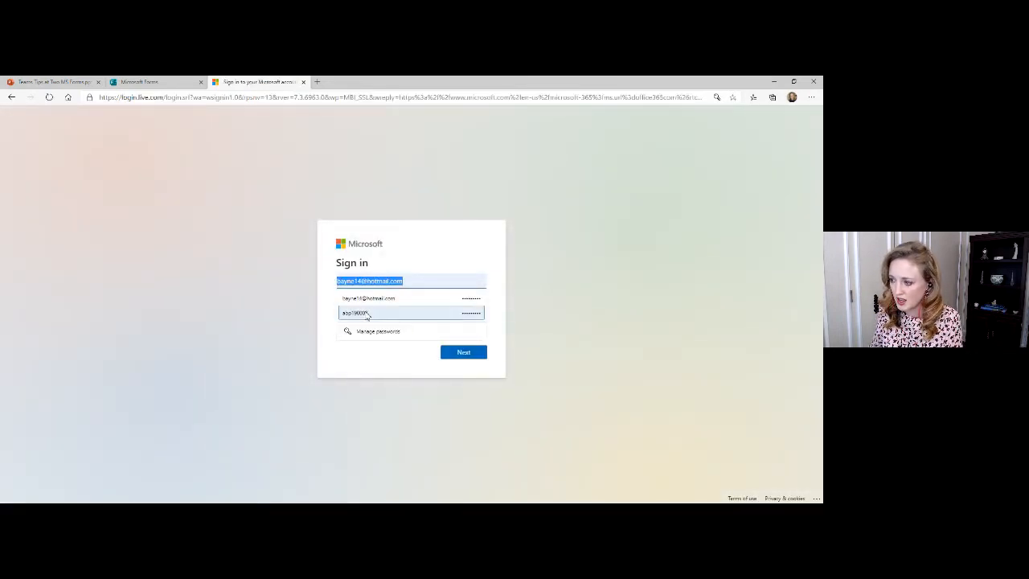
click(367, 313)
click(477, 355)
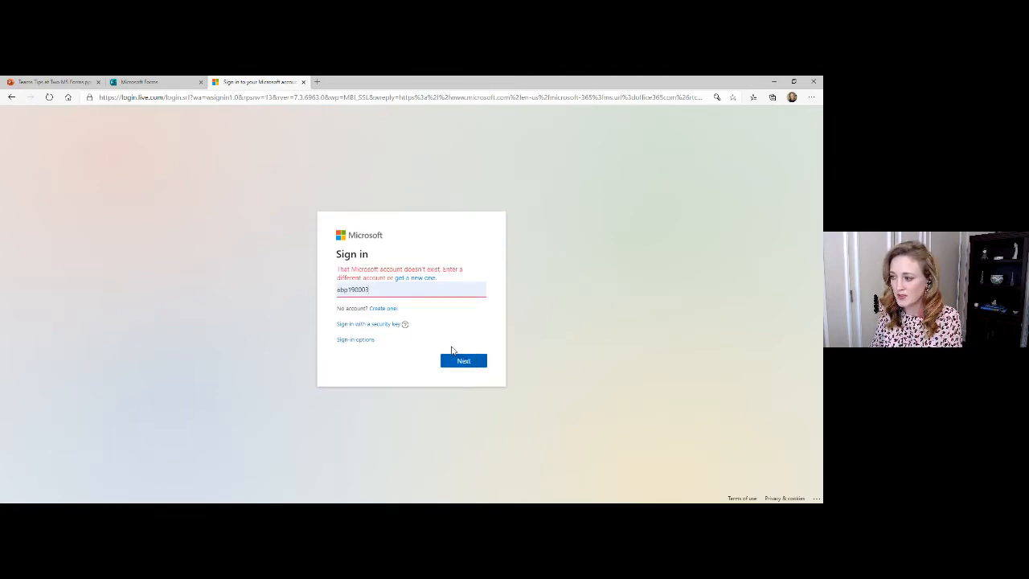
text(@utdallas.edu)
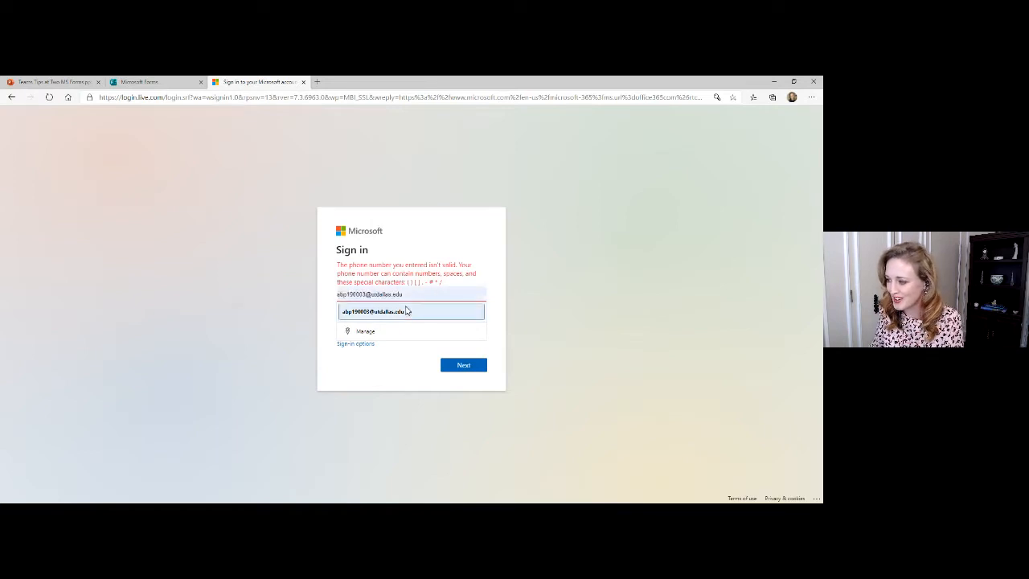
click(409, 311)
click(460, 355)
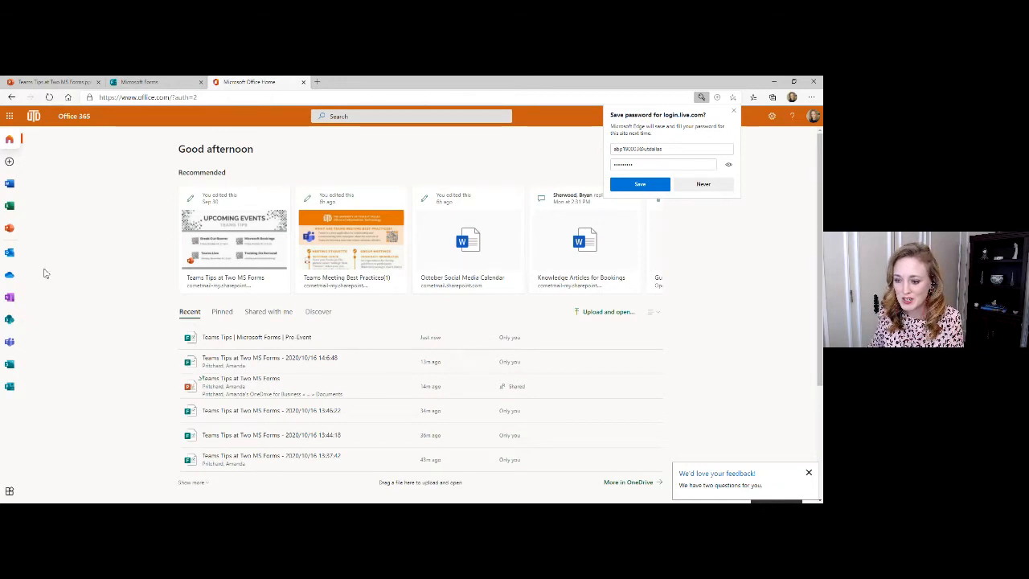
Open Microsoft Forms from the Office home page with the university account and look through the existing forms
click(9, 387)
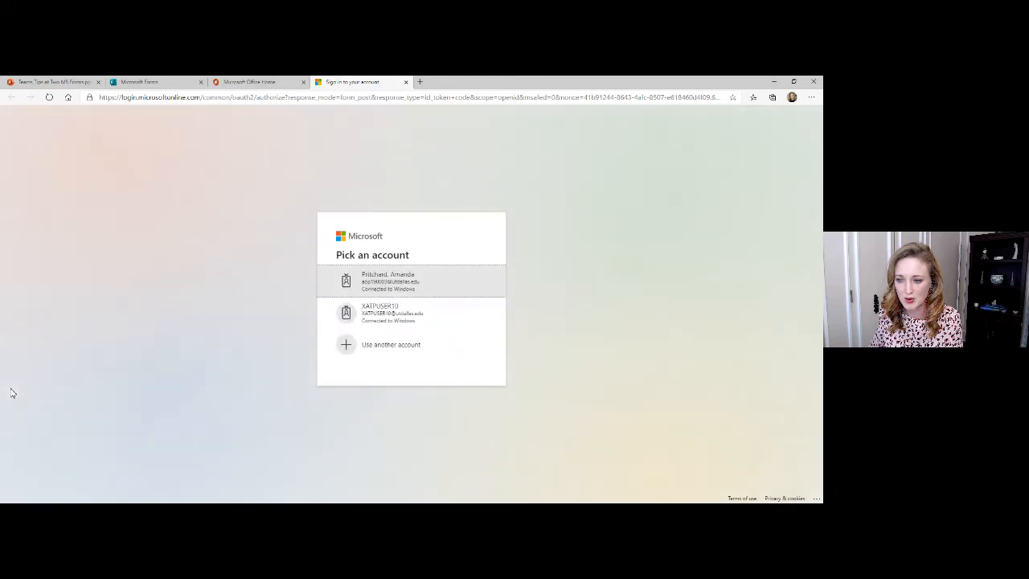
click(369, 281)
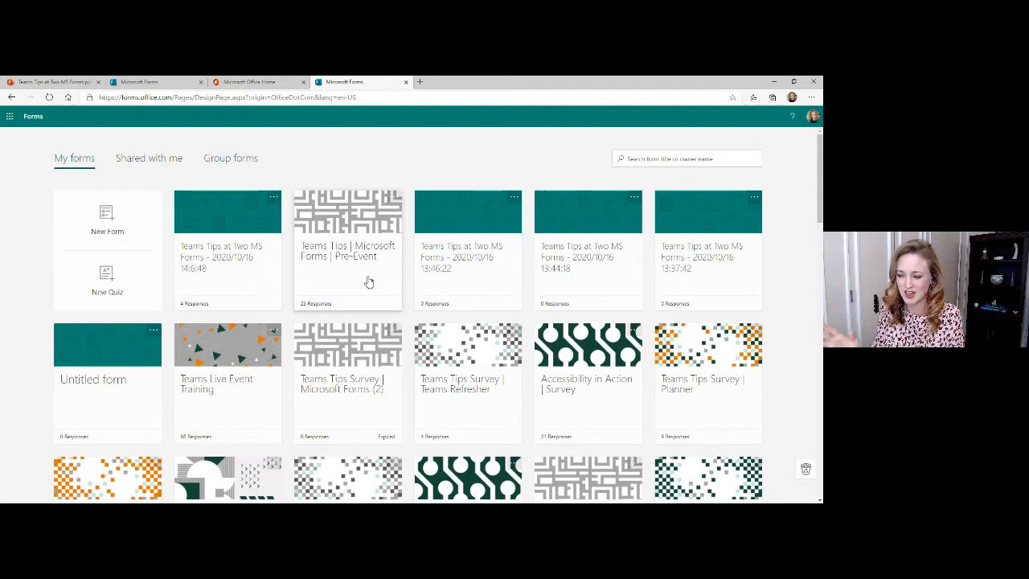
scroll(368, 282, down, 6)
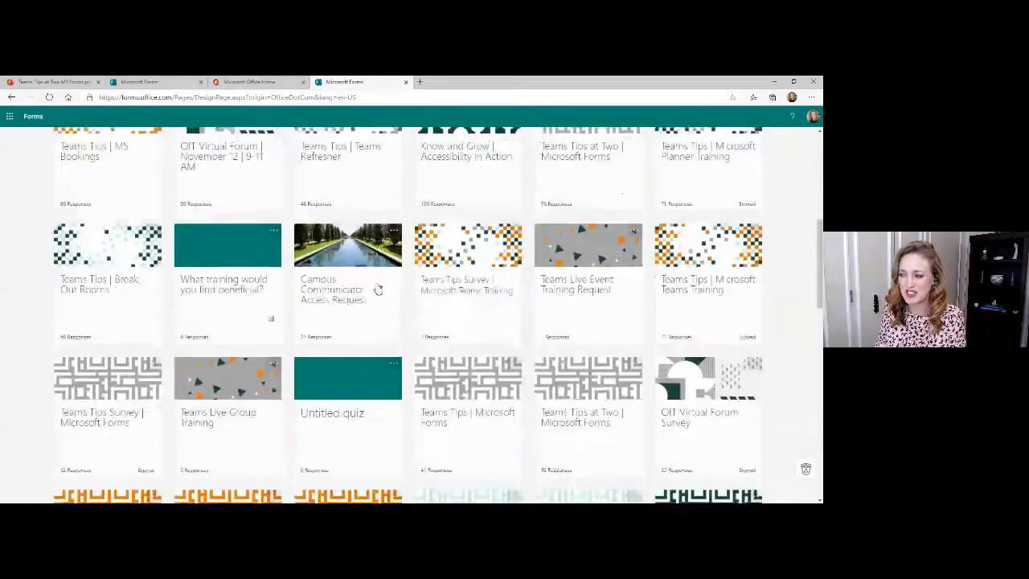
scroll(378, 288, down, 2)
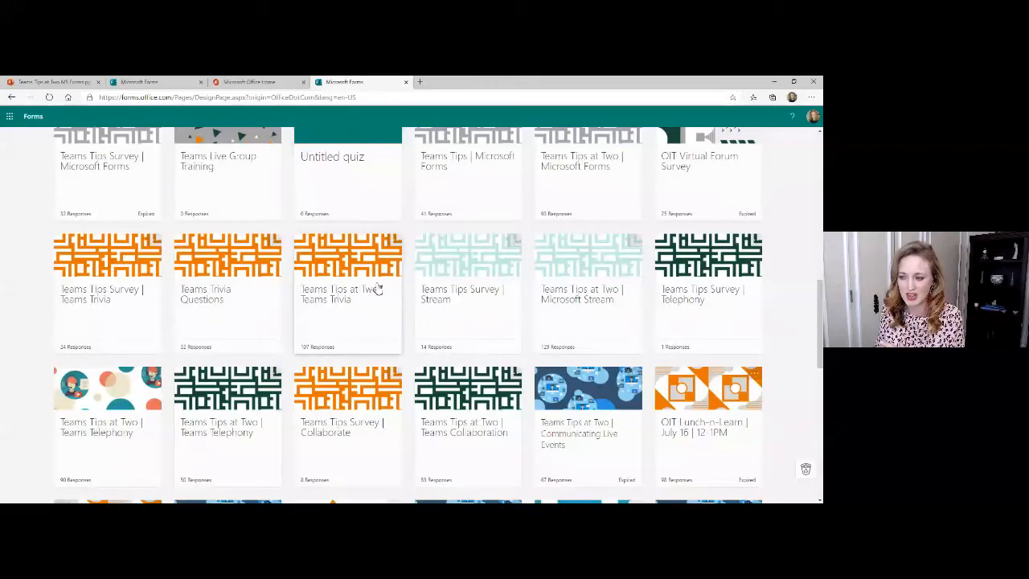
scroll(378, 288, down, 2)
scroll(378, 287, up, 5)
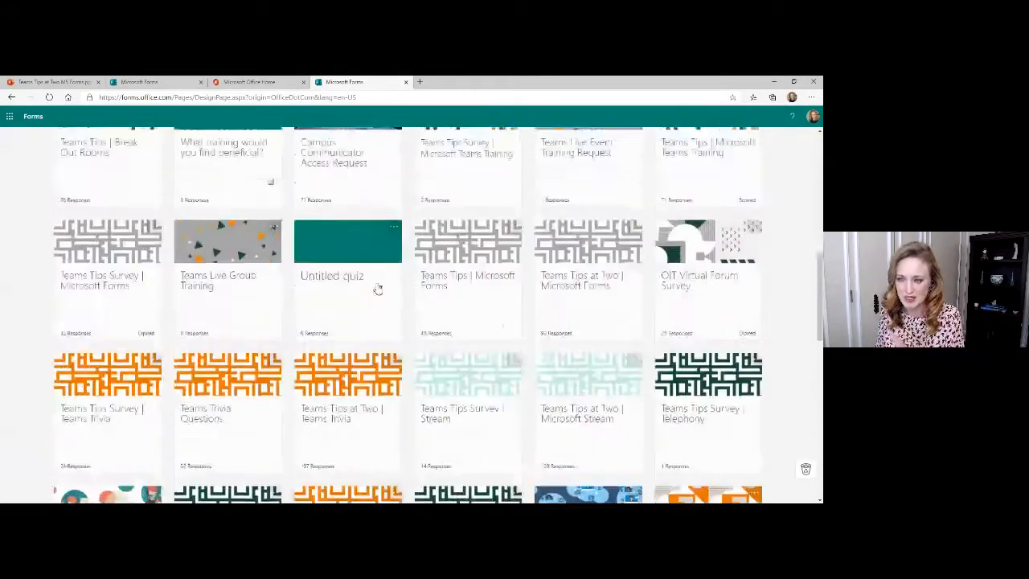
scroll(378, 288, up, 2)
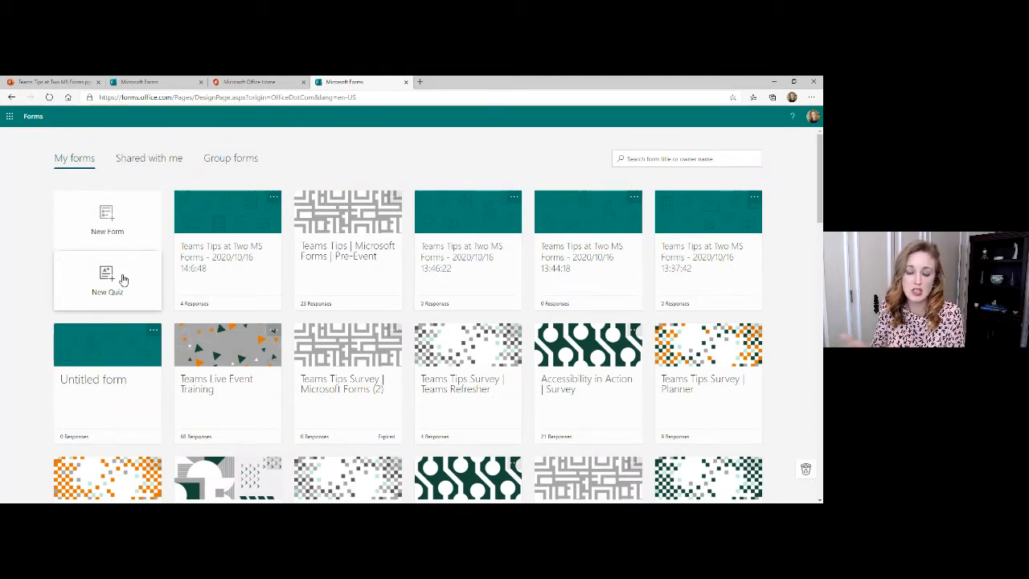
Create a new blank form and title it "Sample Form Title"
click(119, 219)
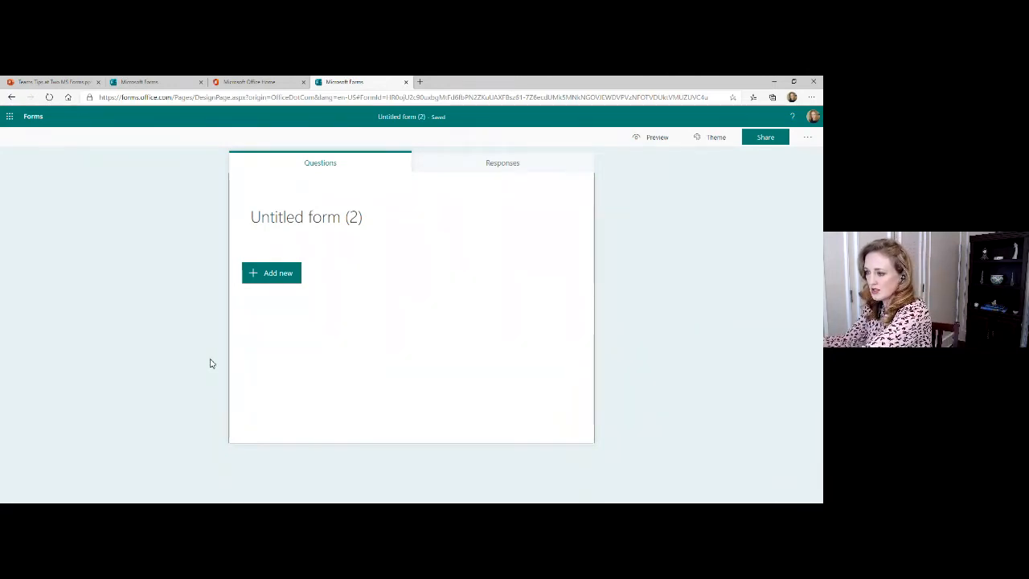
scroll(210, 360, up, 1)
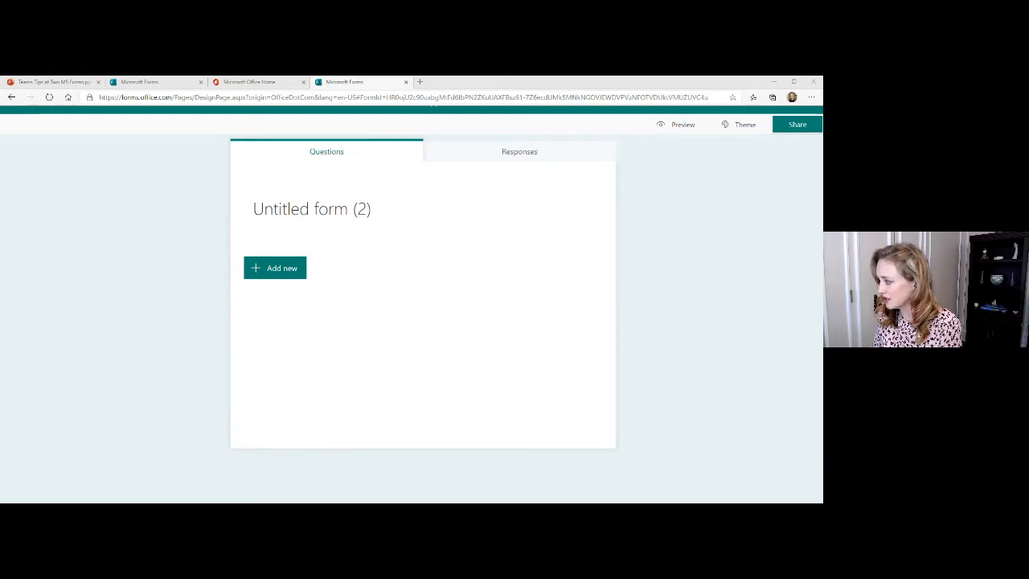
click(276, 222)
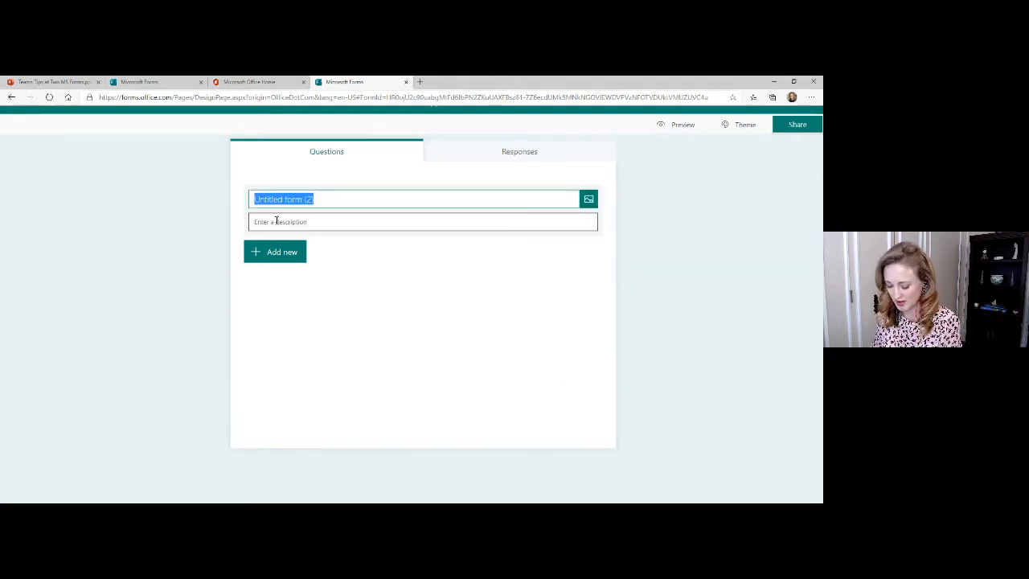
text(Sample Form Title)
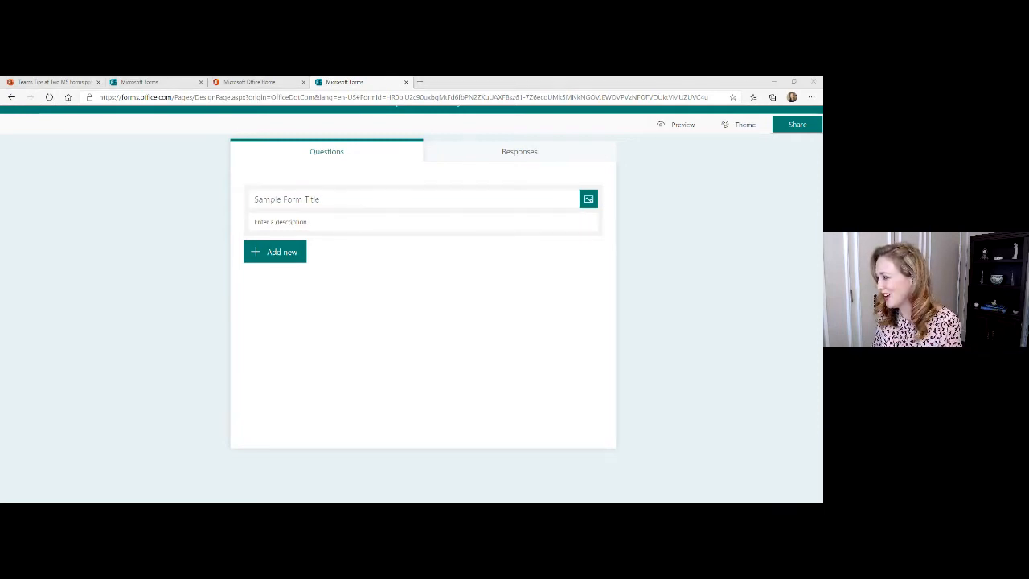
Add a sample form description explaining the form's purpose and that it gathers details for attendees registering for an event
click(290, 226)
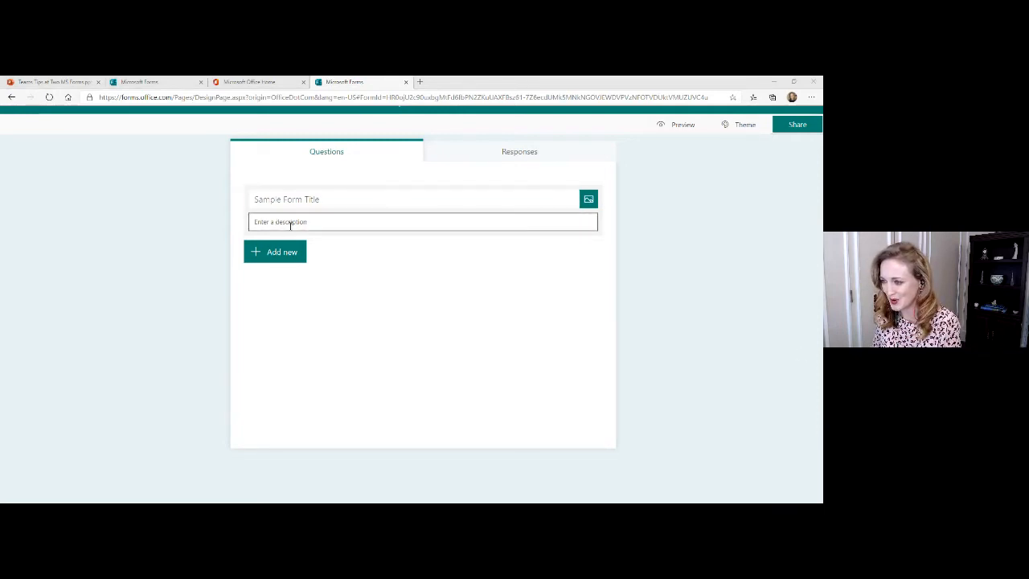
text(This is a sample form description. Here is where you would talk about the purpose of the form and what you want people to use it for. We will pretend this is a form for an event, and let's gather details for attendees registering!)
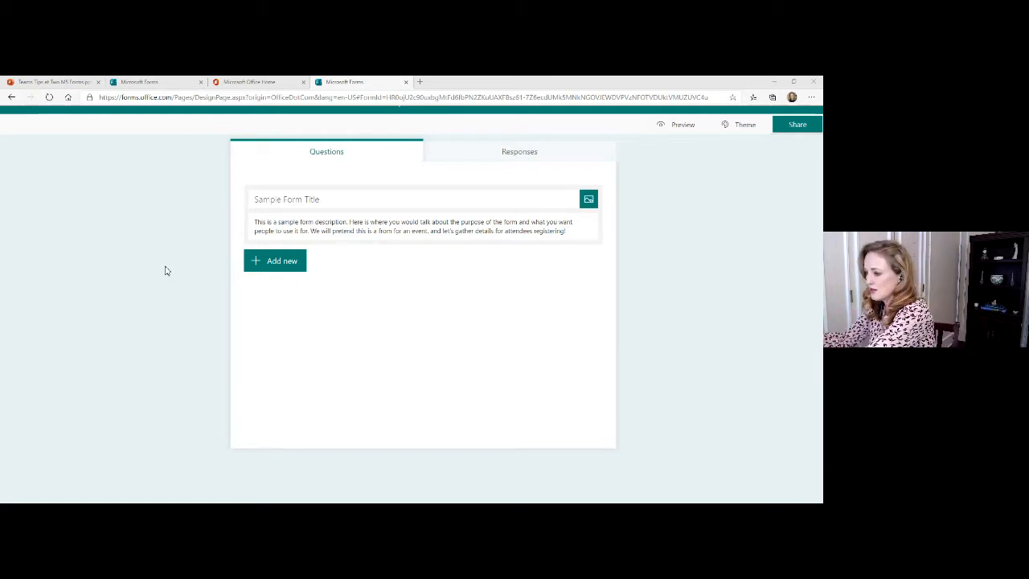
scroll(167, 271, up, 2)
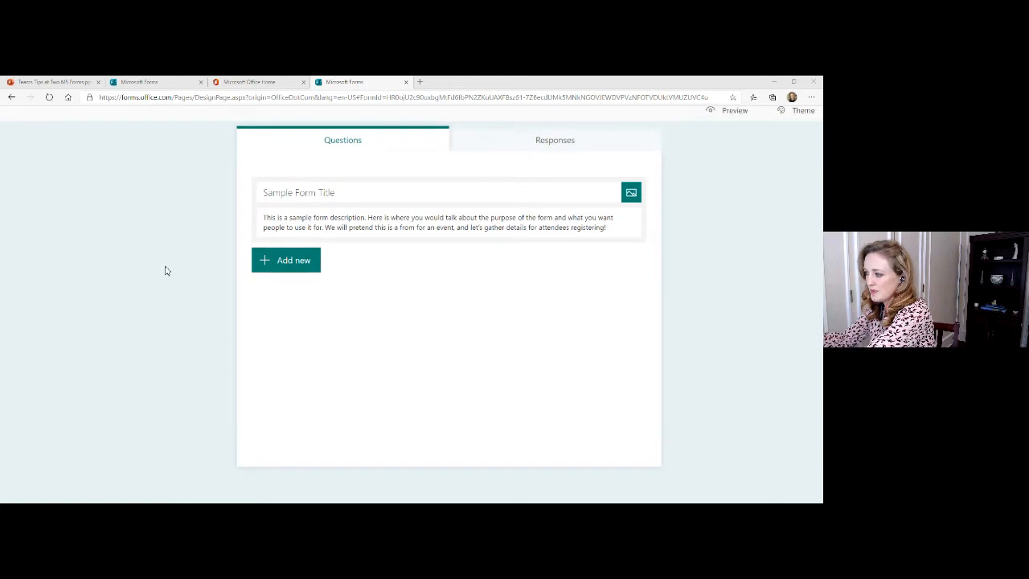
scroll(167, 271, up, 1)
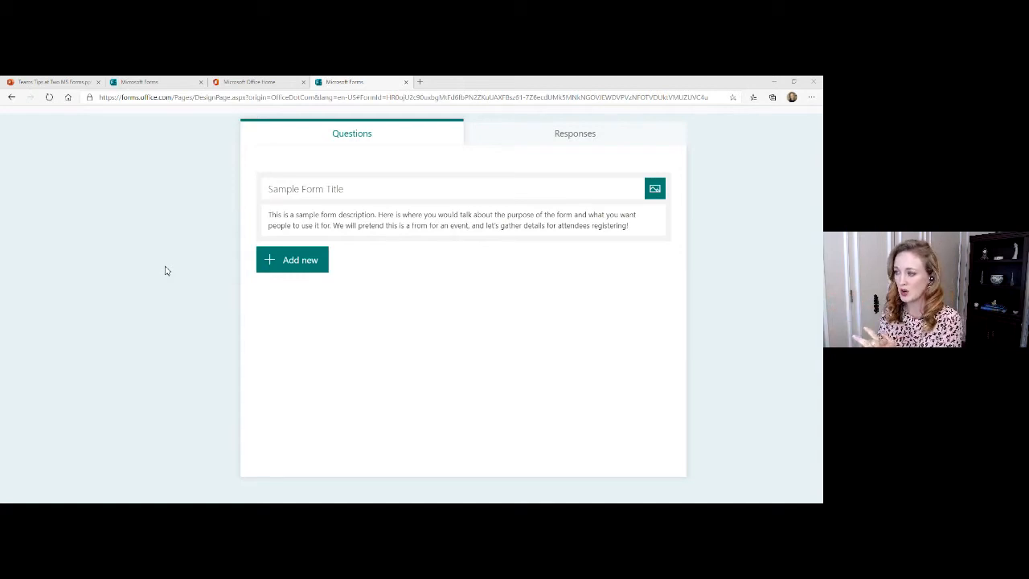
Correct the misspelled "from" to "form" in the description's last sentence
click(420, 227)
key(BackSpace)
key(BackSpace)
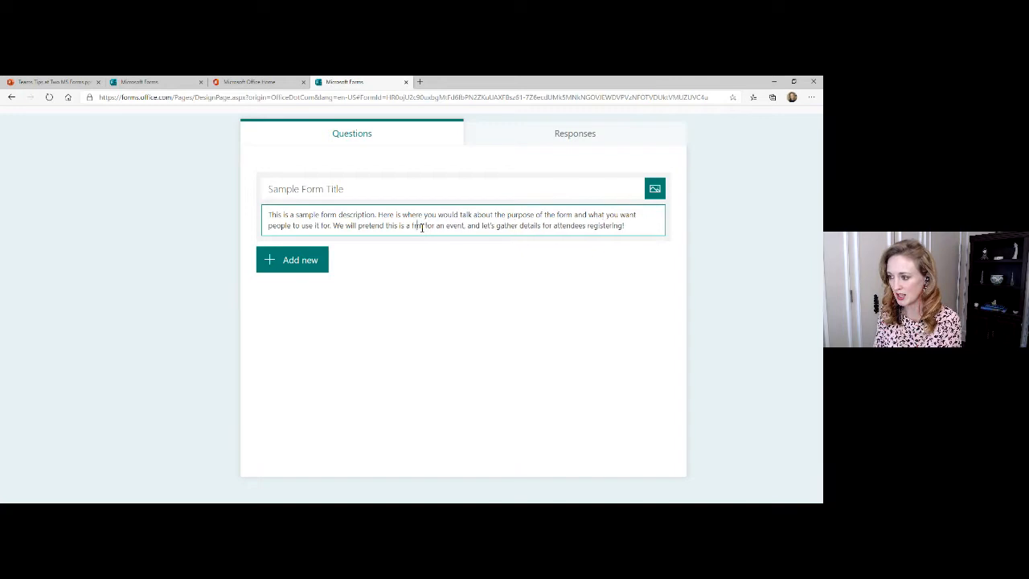
text(or)
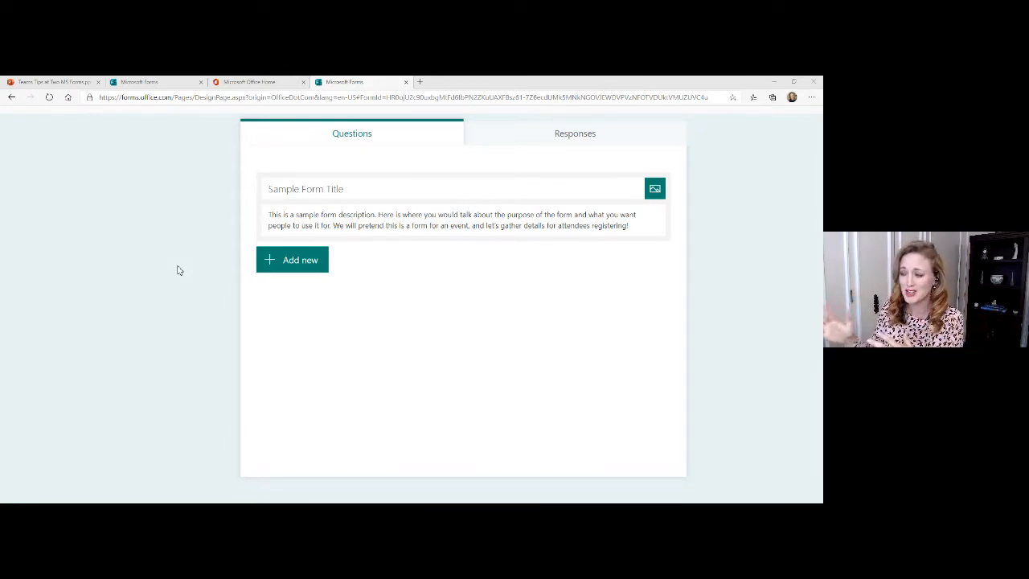
Add a Choice question with the text "What meal selection would you like?"
click(287, 267)
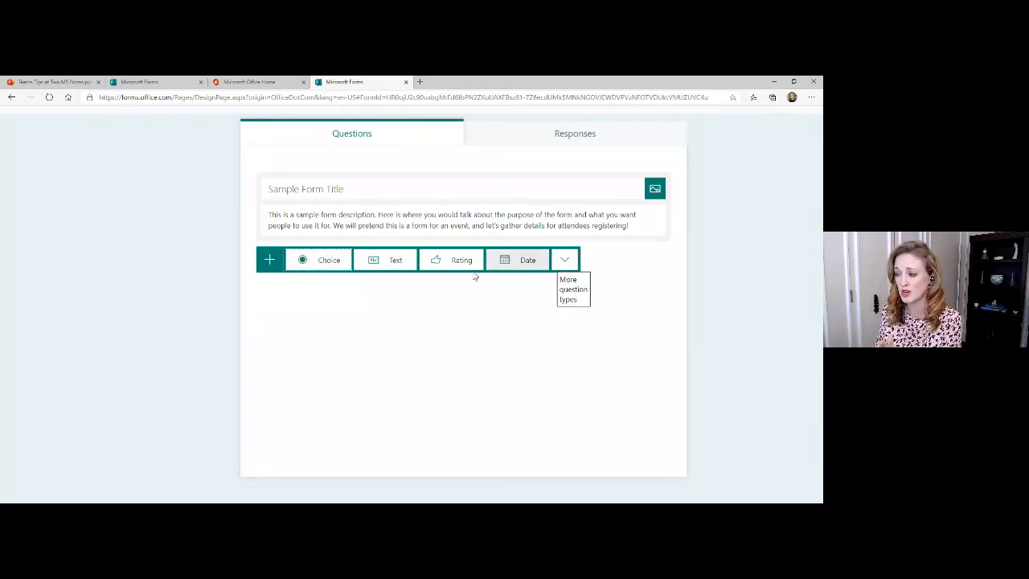
click(302, 261)
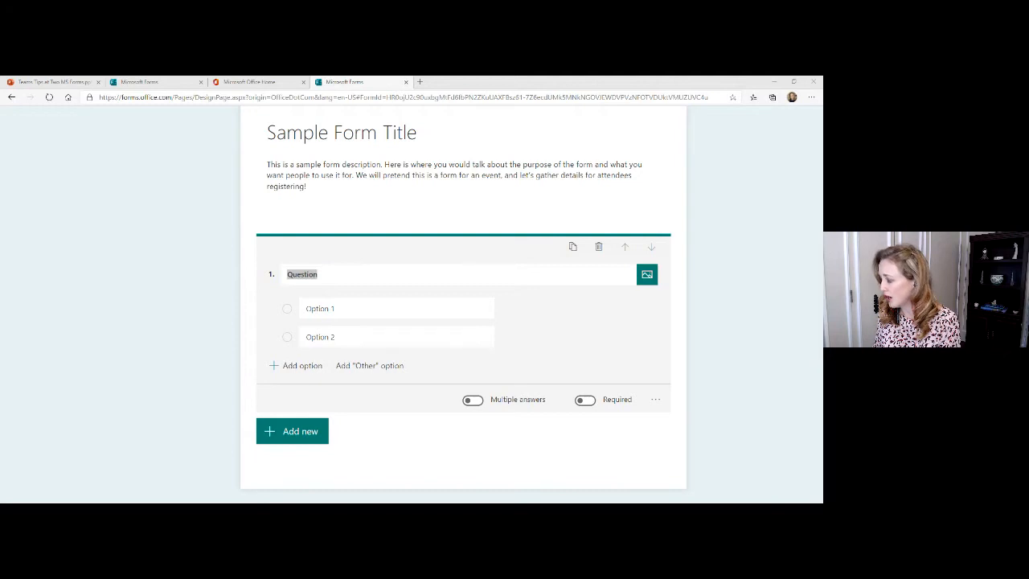
click(333, 277)
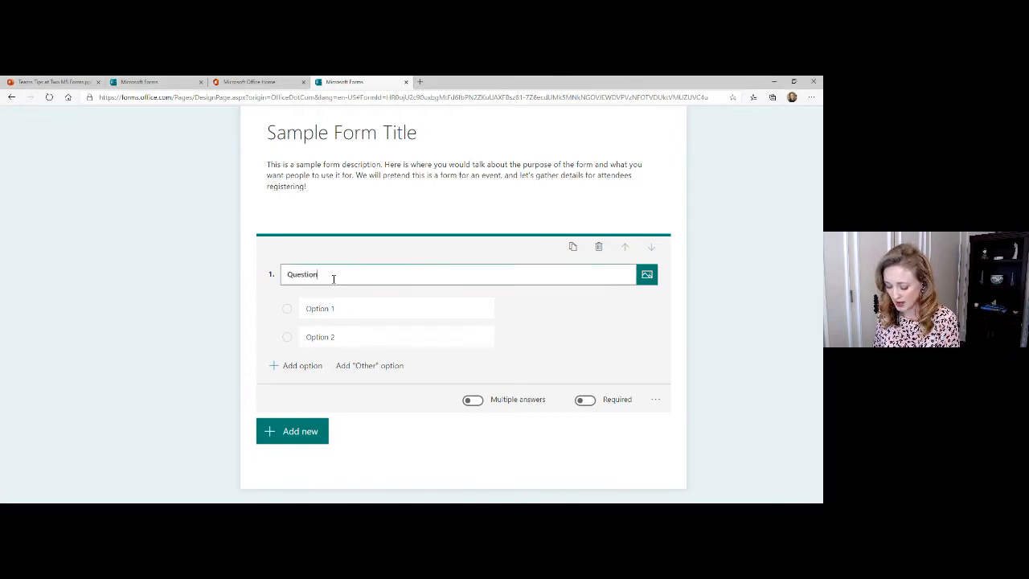
text(What meal selection would you like?)
drag(319, 274, 228, 278)
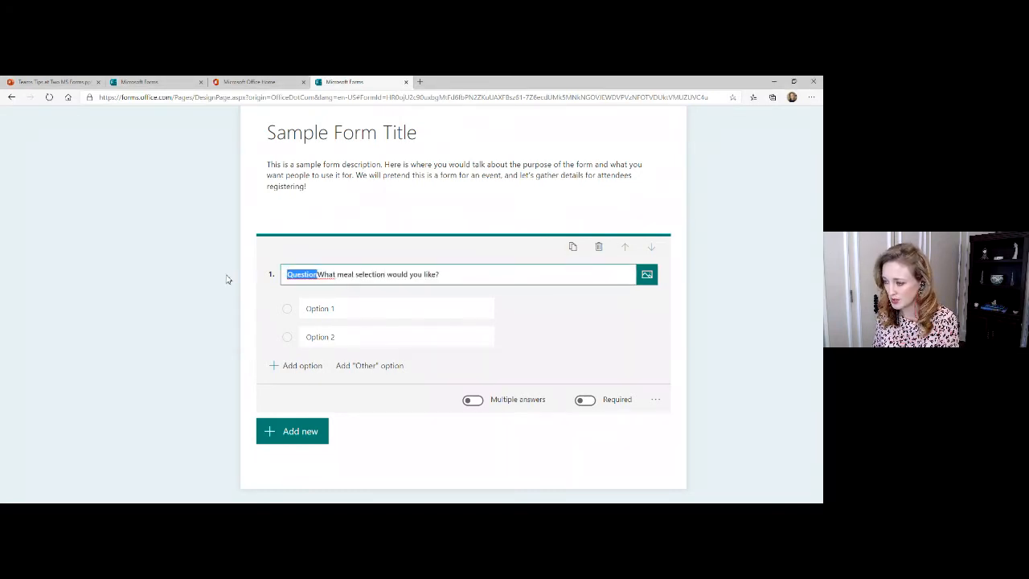
key(BackSpace)
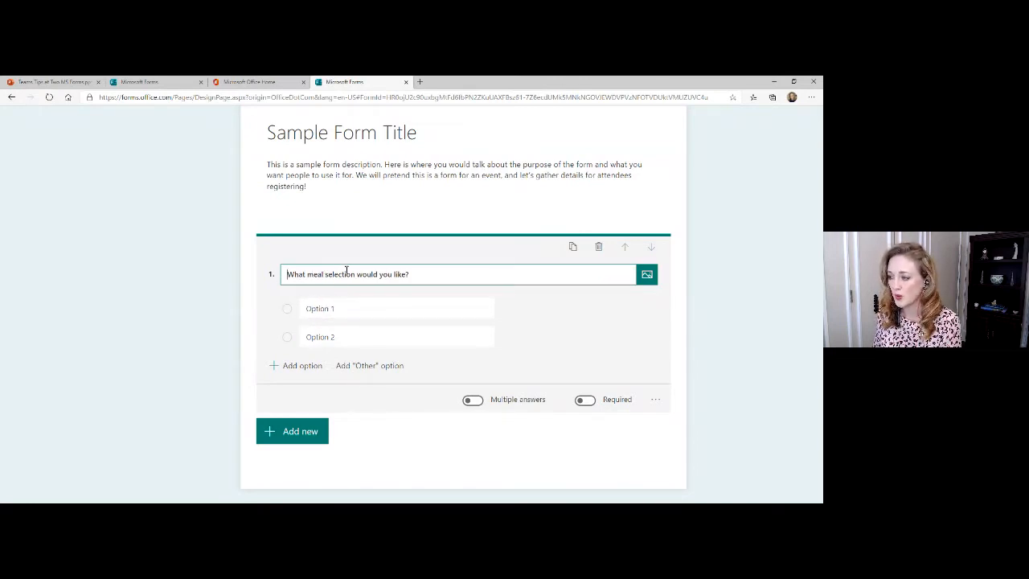
Name the first two answer options of the meal question "Vegetarian" and "Vegan"
click(345, 309)
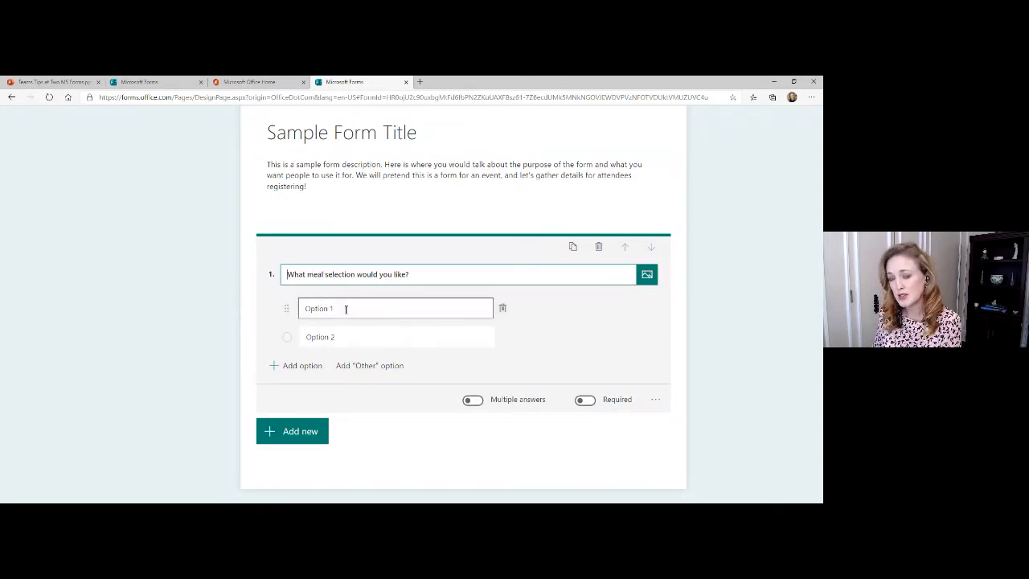
click(346, 313)
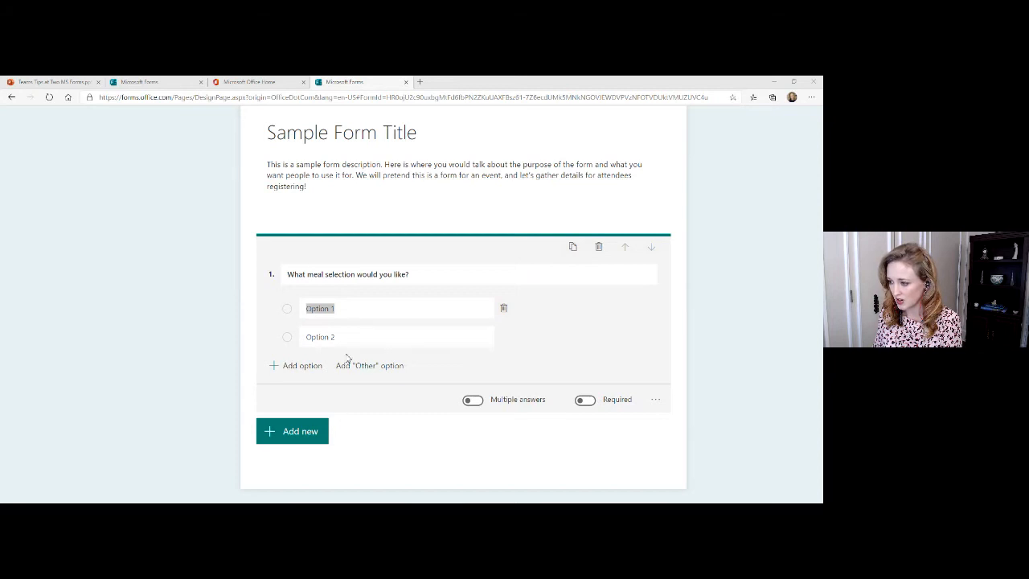
click(351, 307)
drag(351, 308, 295, 313)
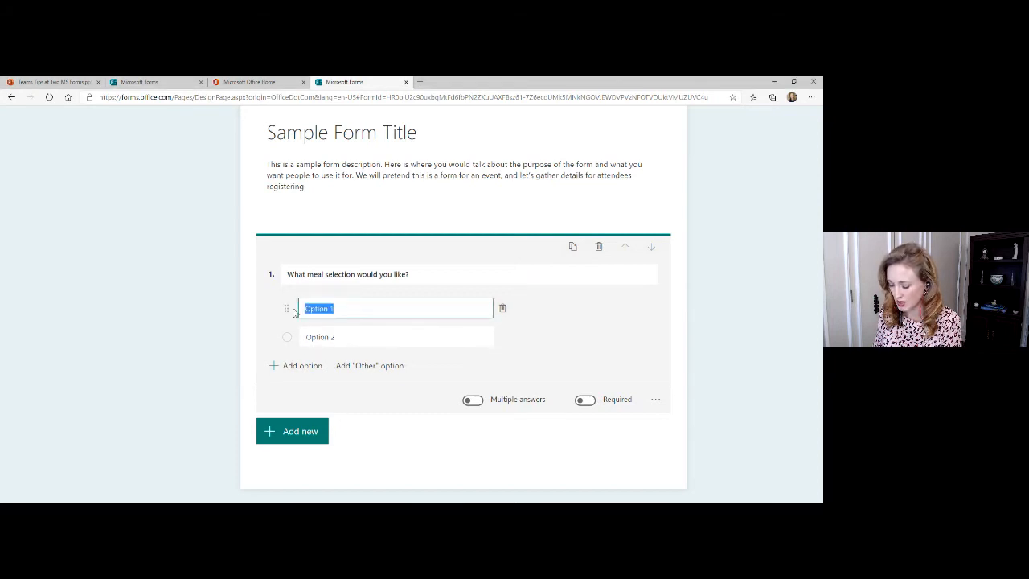
text(Vegetarian)
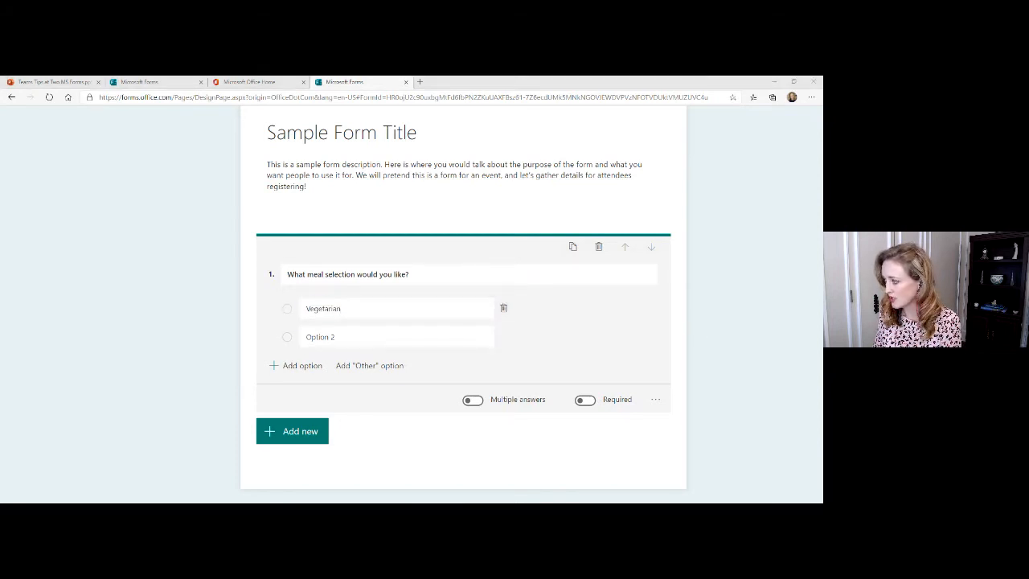
click(341, 336)
text(Vegan)
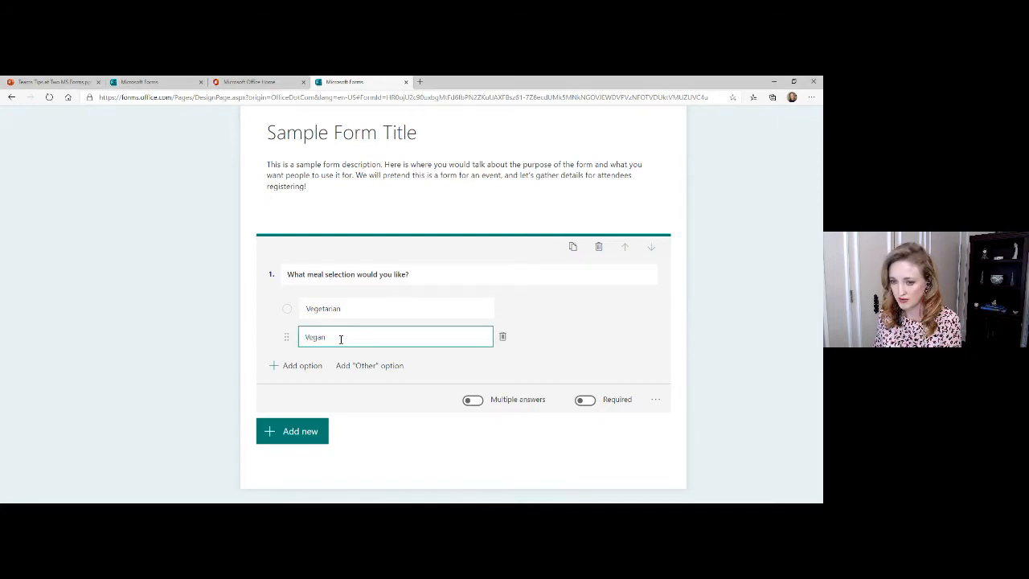
Add a third answer option named "Gluten free" to the meal question
click(296, 367)
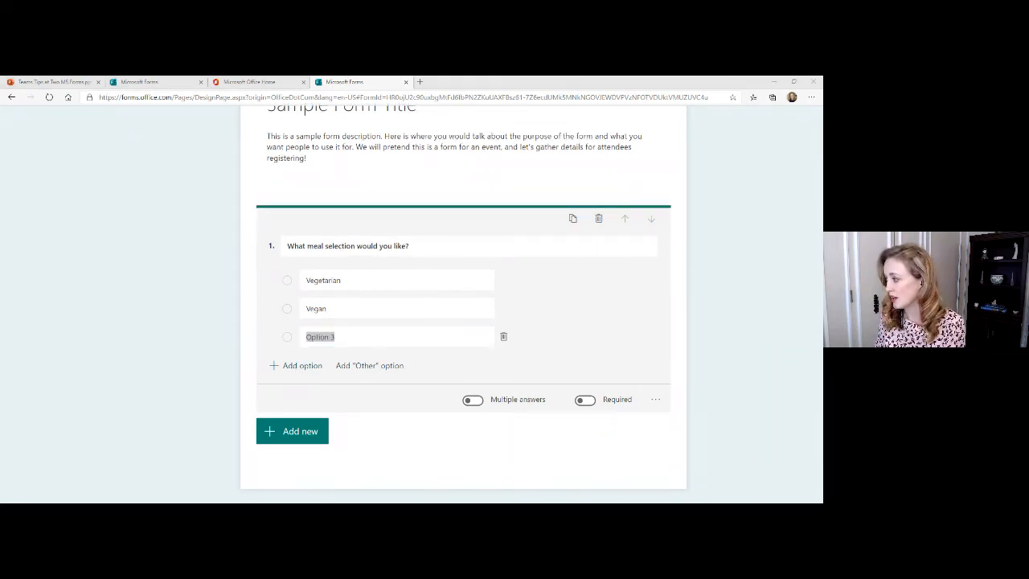
click(356, 336)
drag(356, 336, 291, 336)
text(Gluten free)
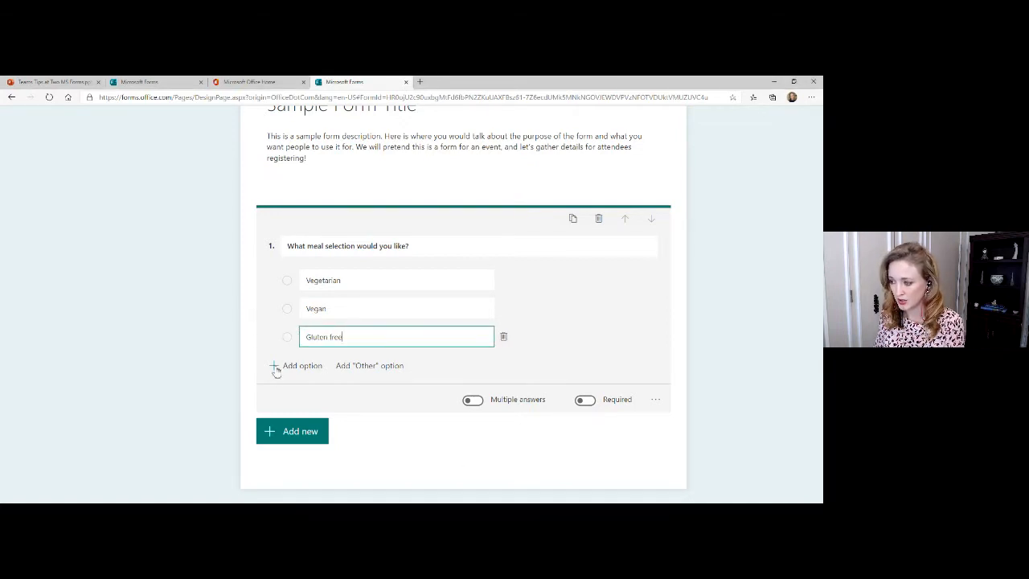
Add two extra answer options below "Gluten free" and delete them both
click(300, 365)
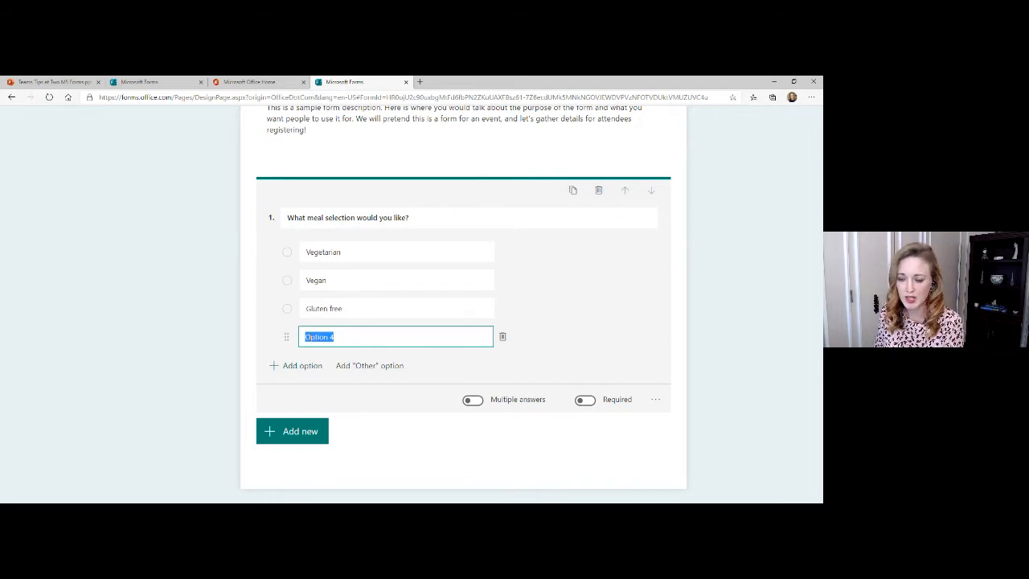
click(297, 366)
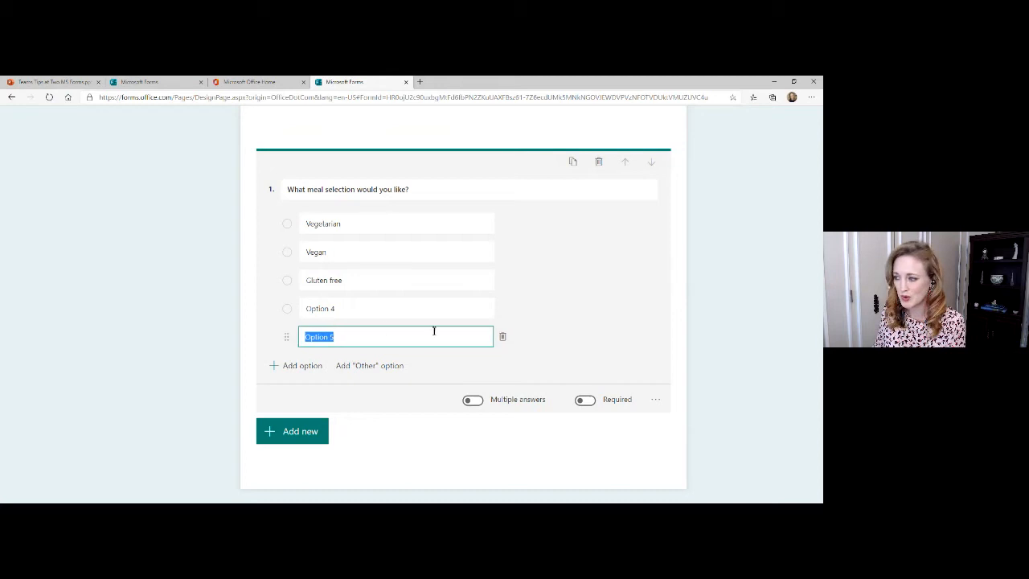
click(505, 339)
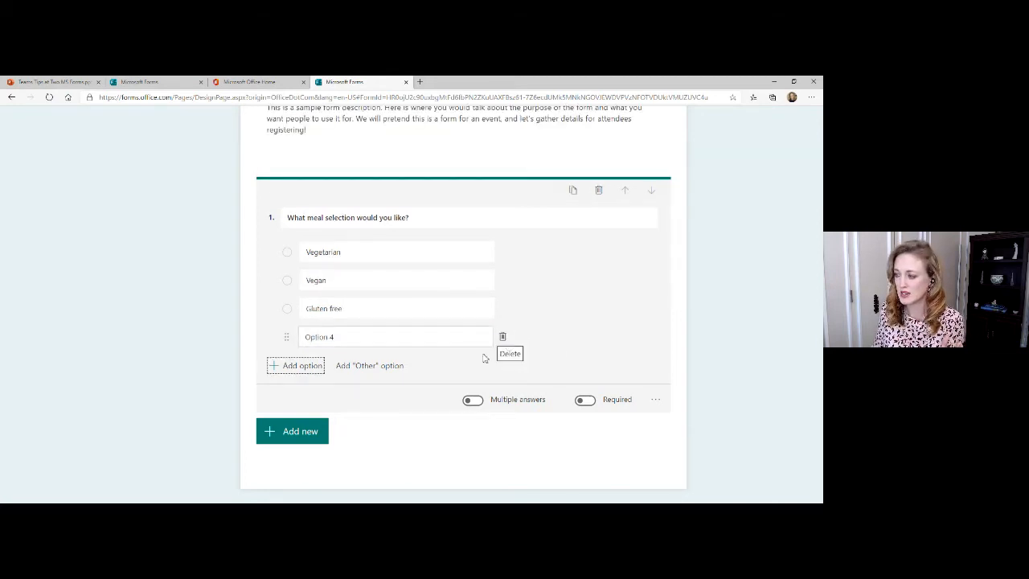
click(503, 338)
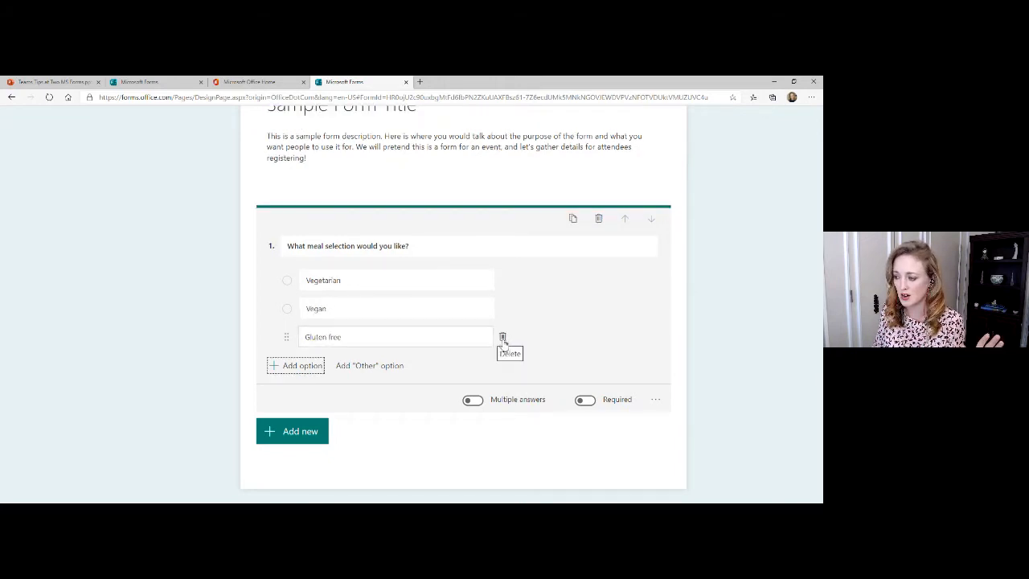
Allow multiple answers for the meal question and make it required
click(474, 402)
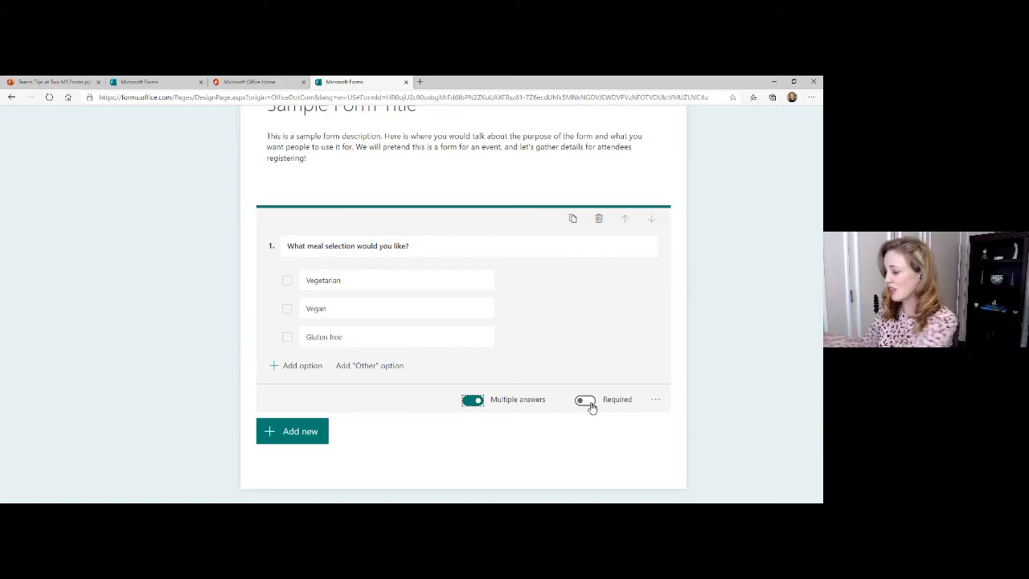
scroll(592, 407, up, 2)
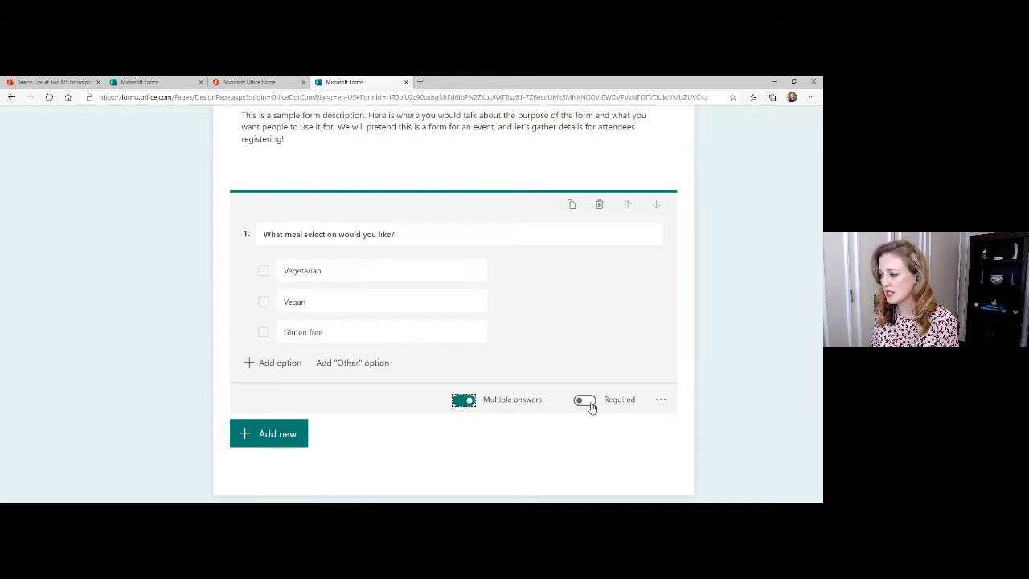
click(589, 404)
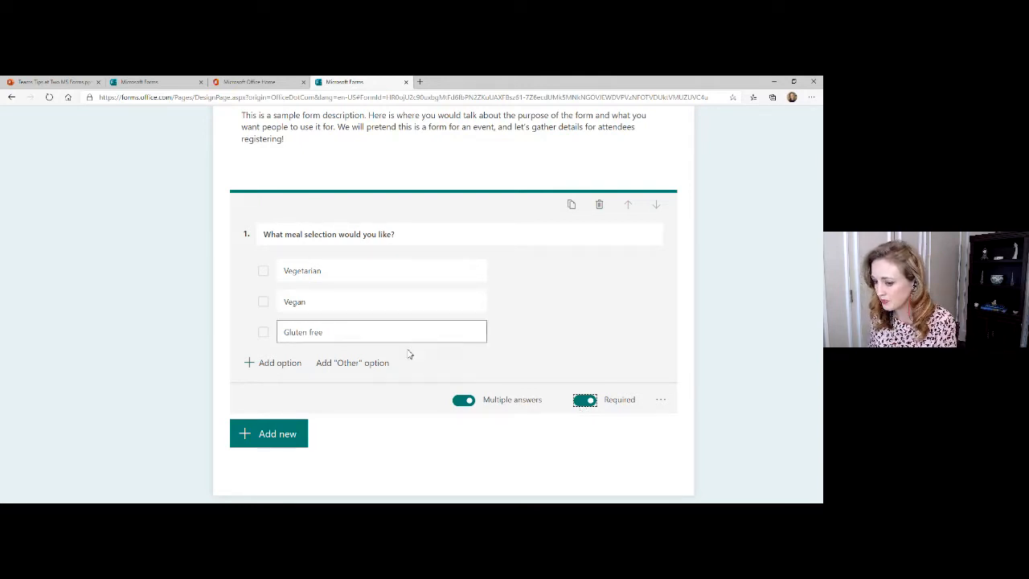
Add a Text question that asks "Do you have any special dietary needs?"
scroll(413, 358, down, 1)
click(295, 428)
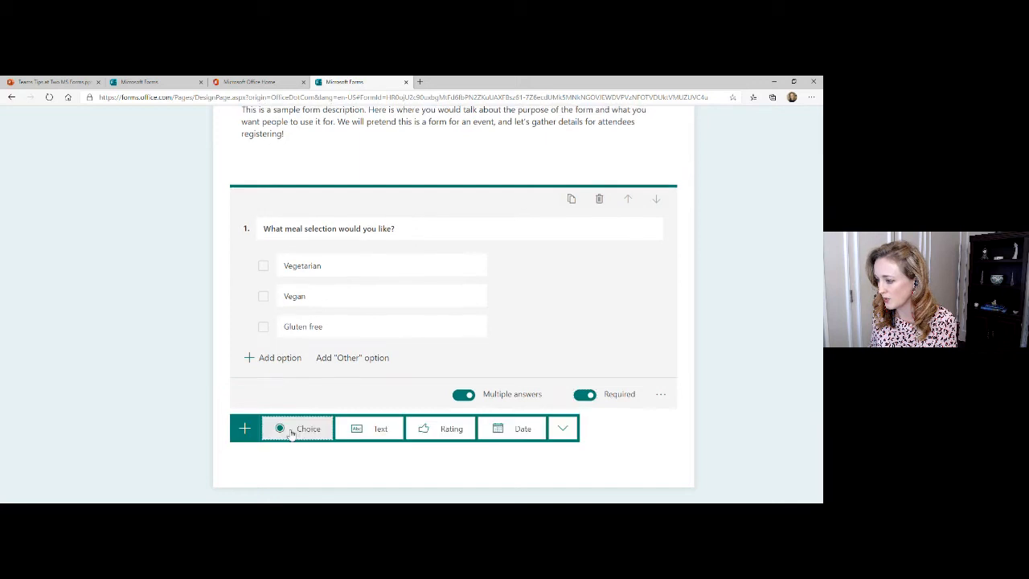
click(378, 430)
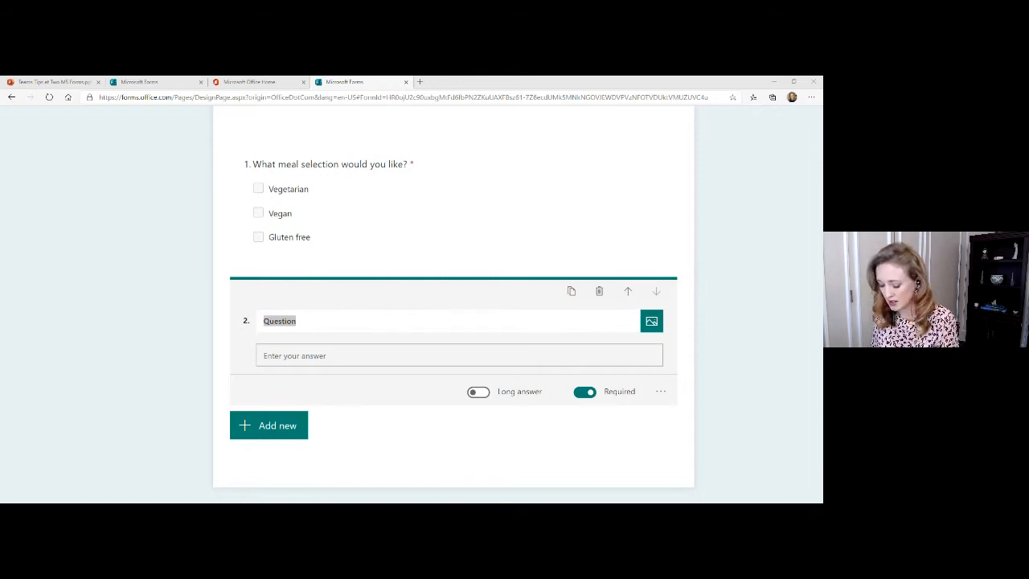
click(297, 328)
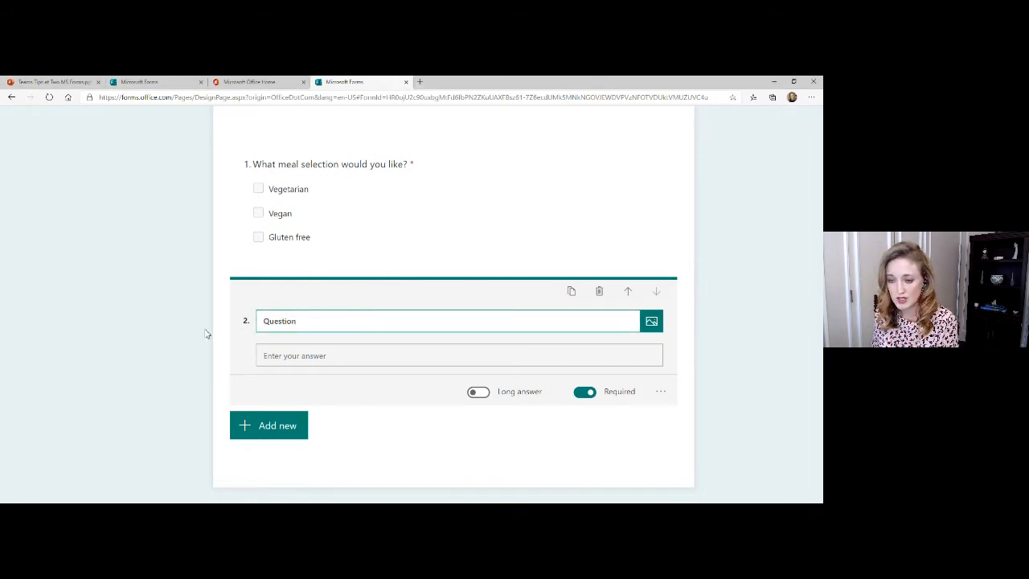
drag(314, 324, 247, 320)
text(Do you have any special dietary needs?)
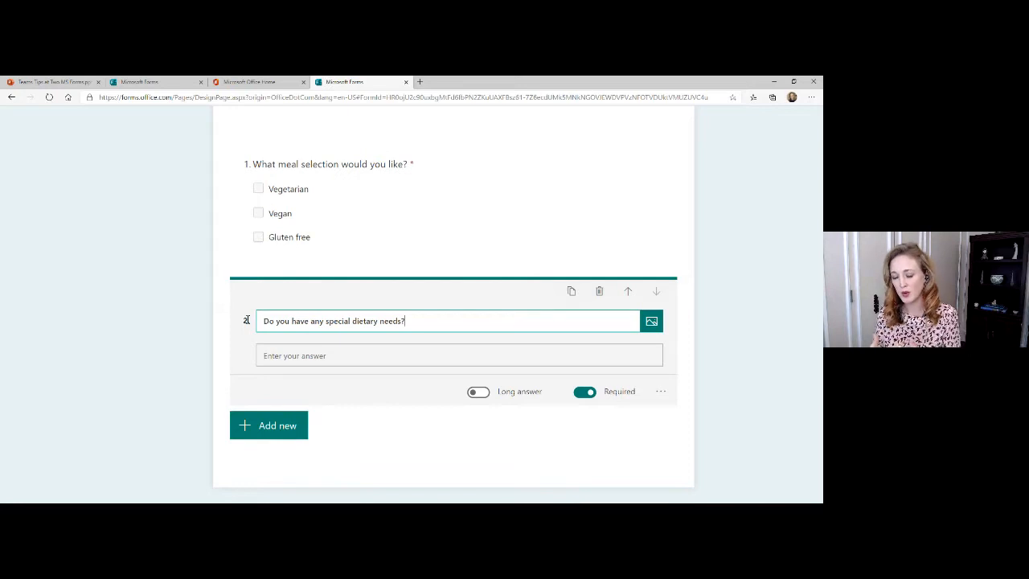
Make the dietary needs question optional and let respondents give a long answer
click(279, 361)
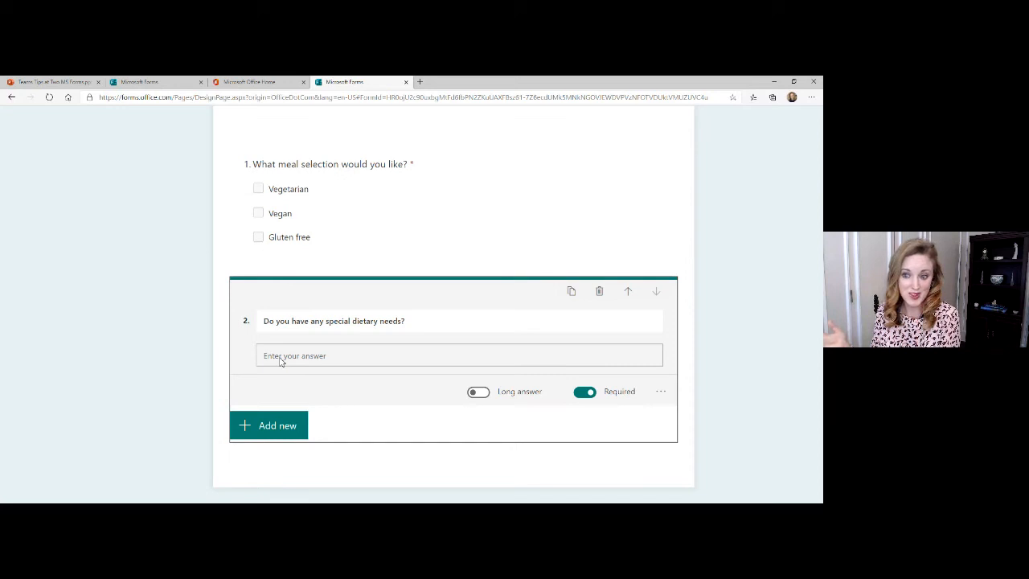
click(297, 320)
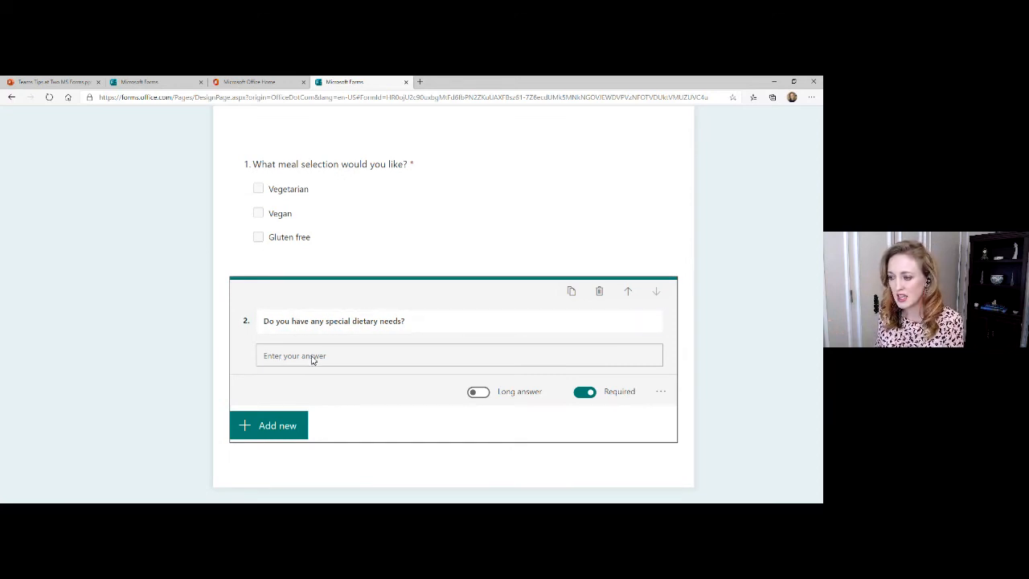
click(588, 394)
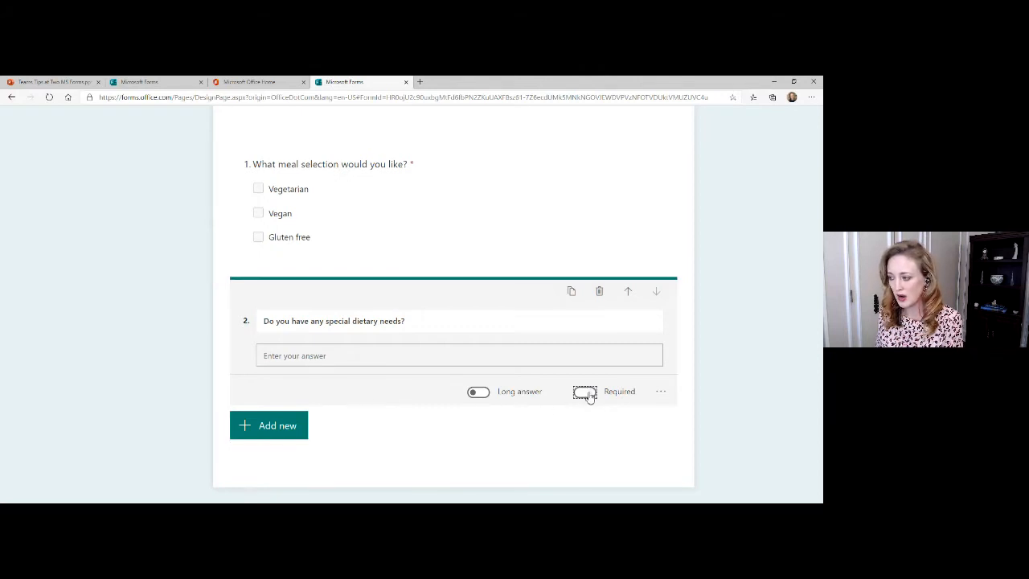
click(479, 393)
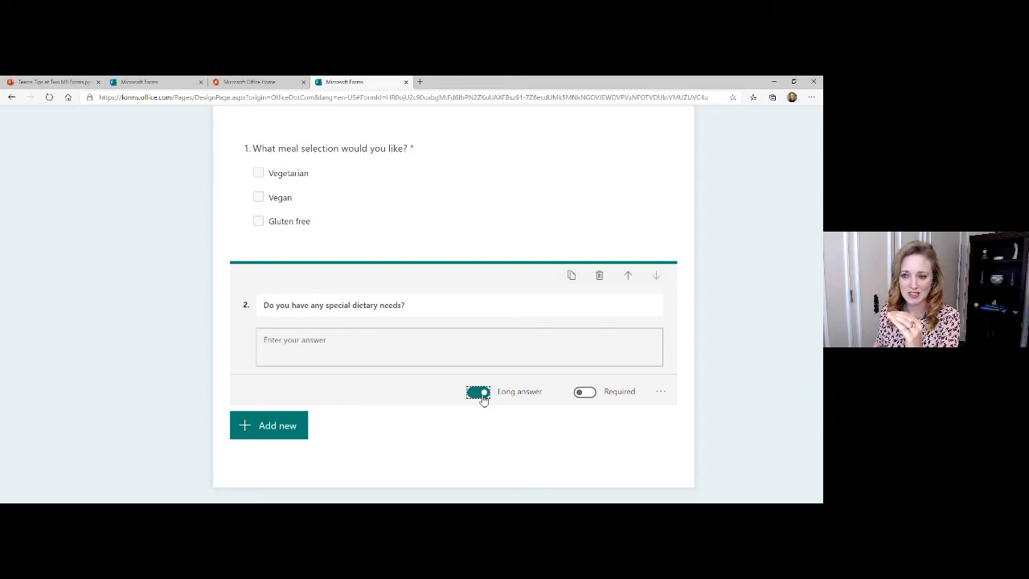
Add a Rating question that asks "How easy was using this form to register?"
click(282, 426)
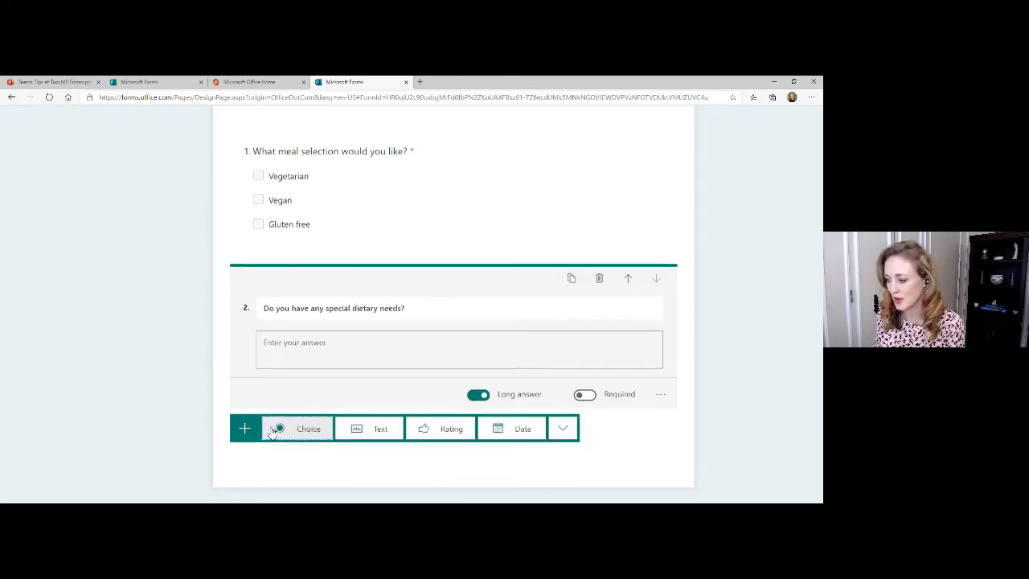
click(440, 429)
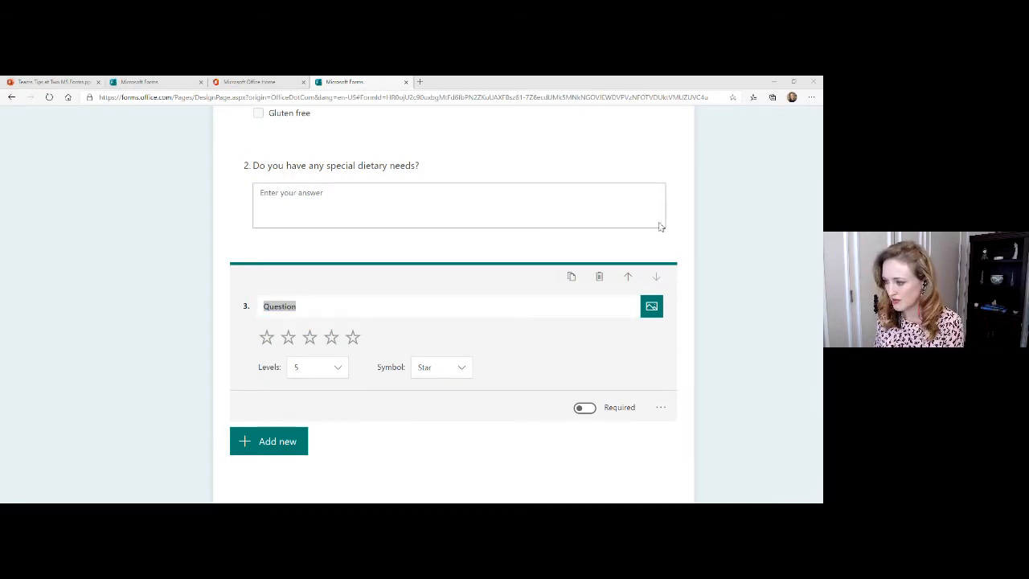
click(345, 303)
drag(344, 303, 246, 306)
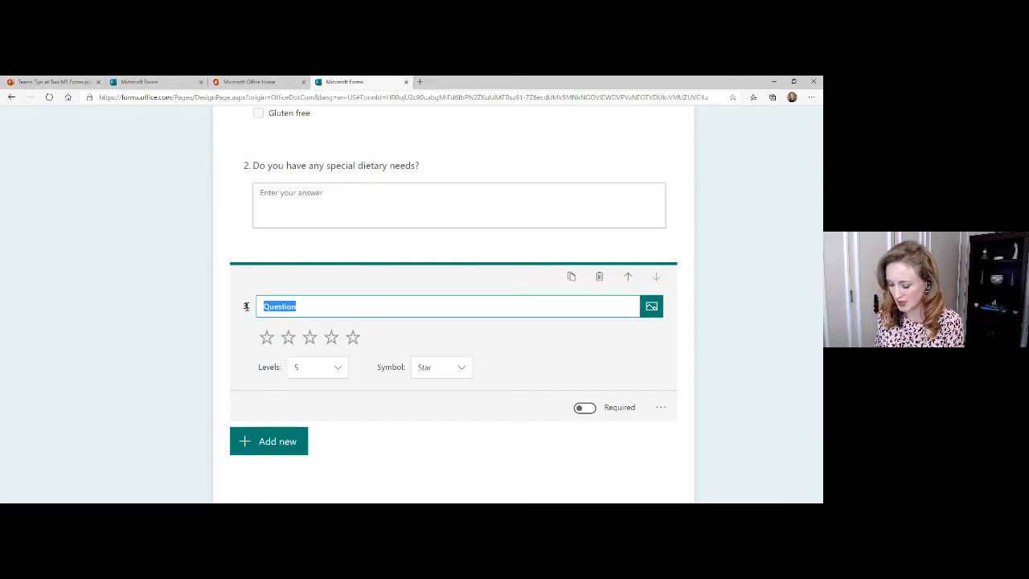
text(How easy was using this form to register?)
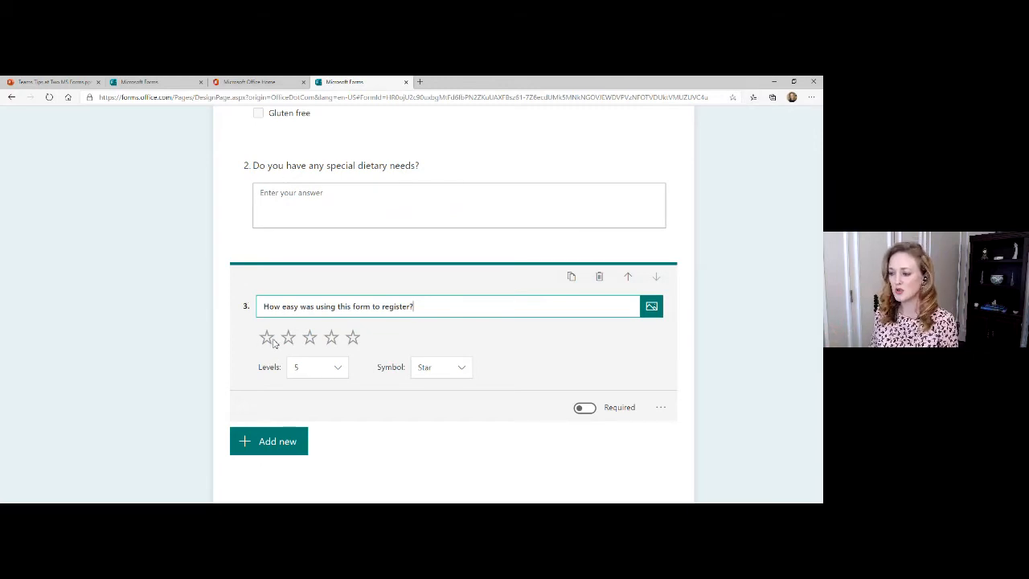
Look through the available rating levels and change the rating question's symbol to Number
click(335, 368)
scroll(322, 421, down, 3)
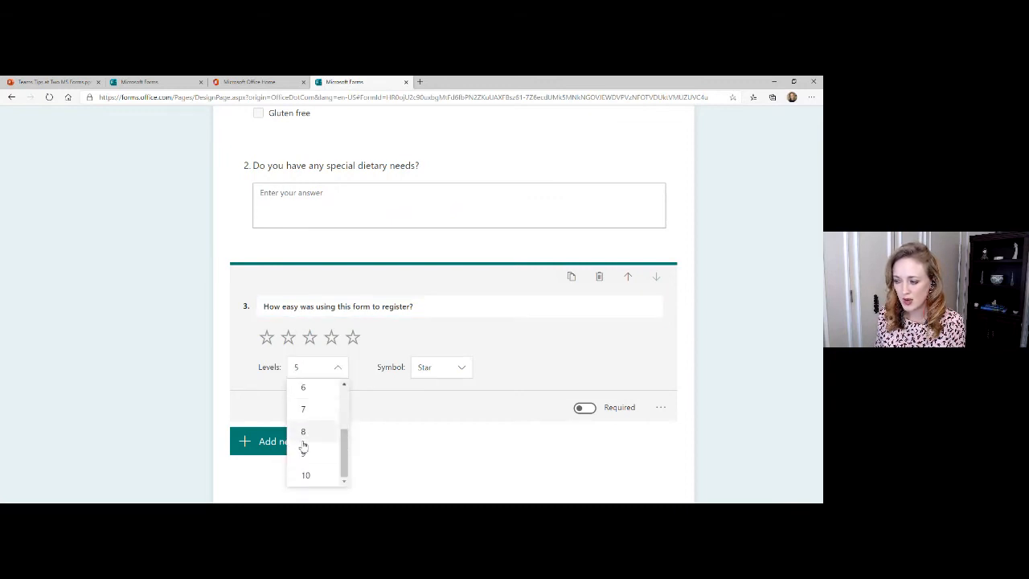
click(419, 373)
click(434, 391)
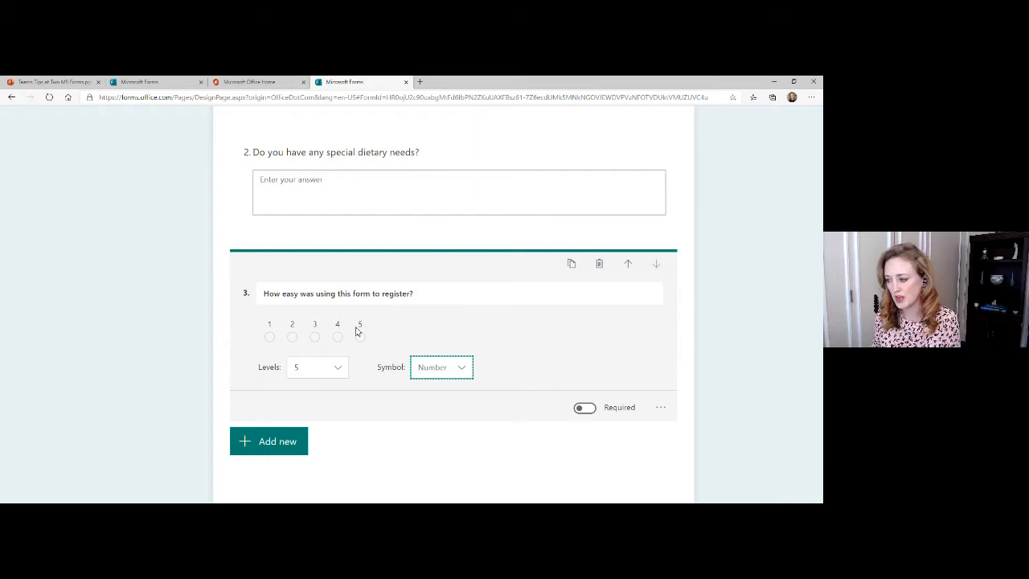
Add a Date question that asks "What date do you recommend for happy hour?"
click(281, 450)
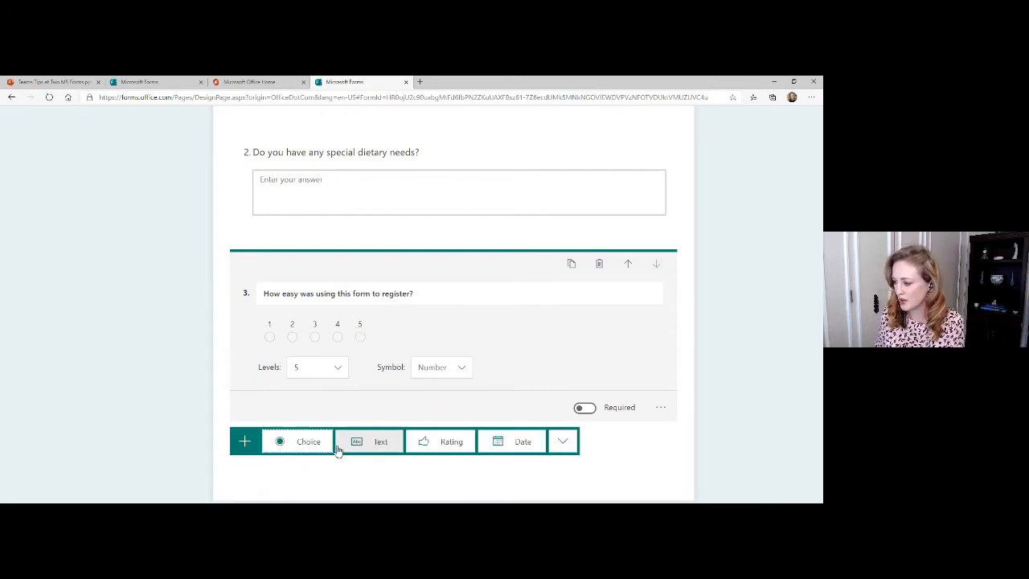
click(515, 445)
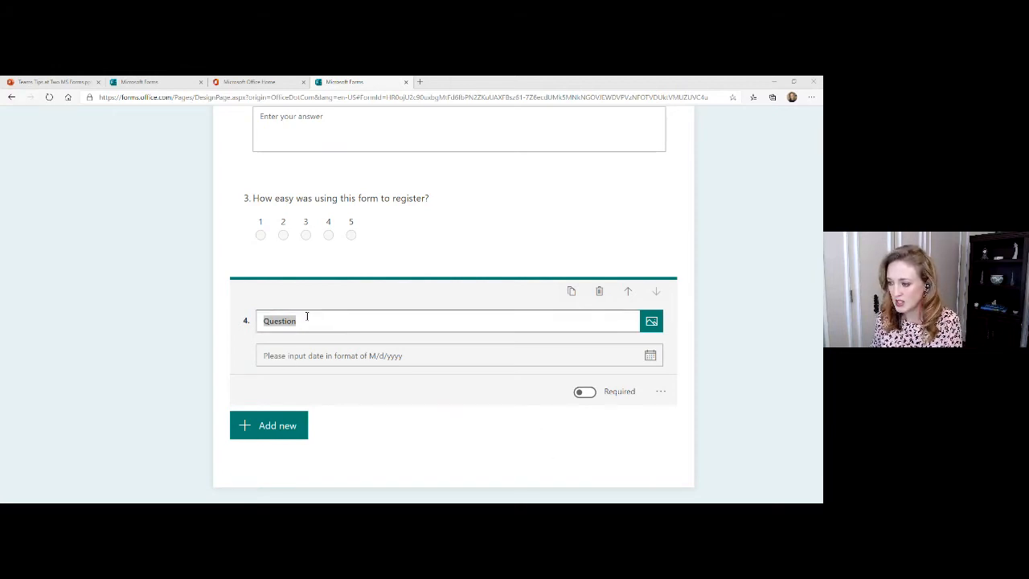
drag(308, 318, 256, 321)
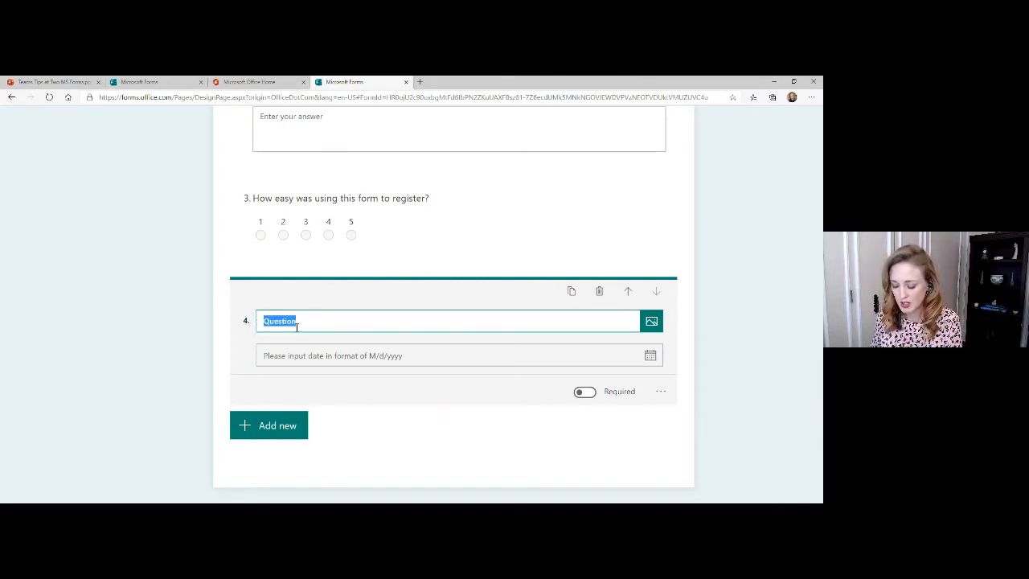
text(What date do you recommend for happy hour?)
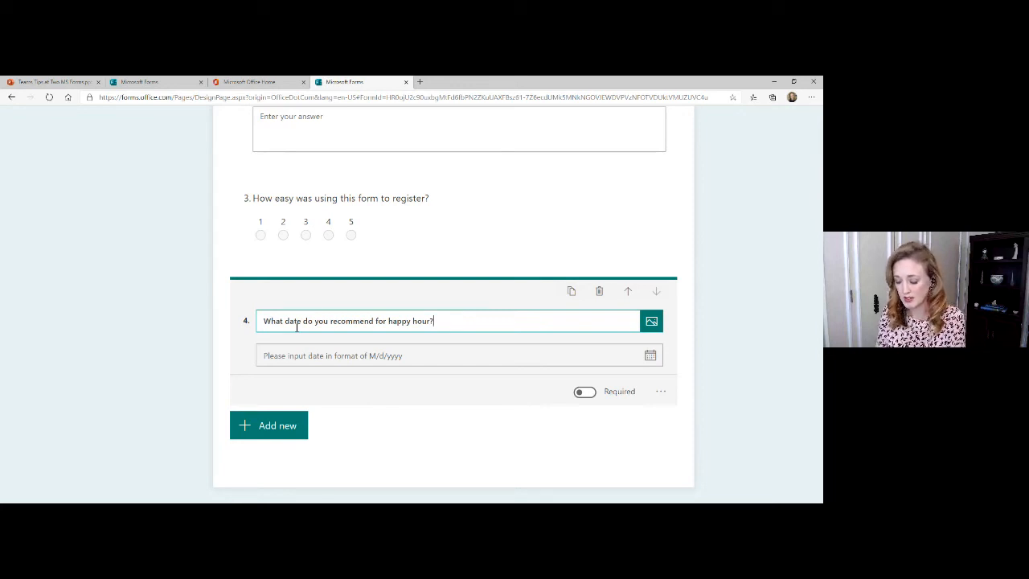
Extend the happy hour date question's text with "October 16 or October 17?"
text(October )
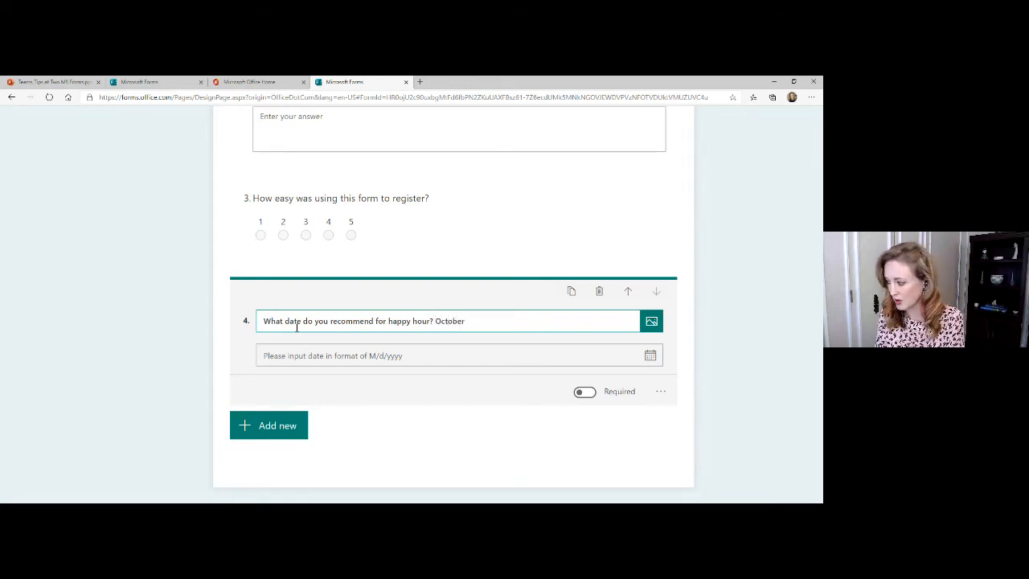
text(16)
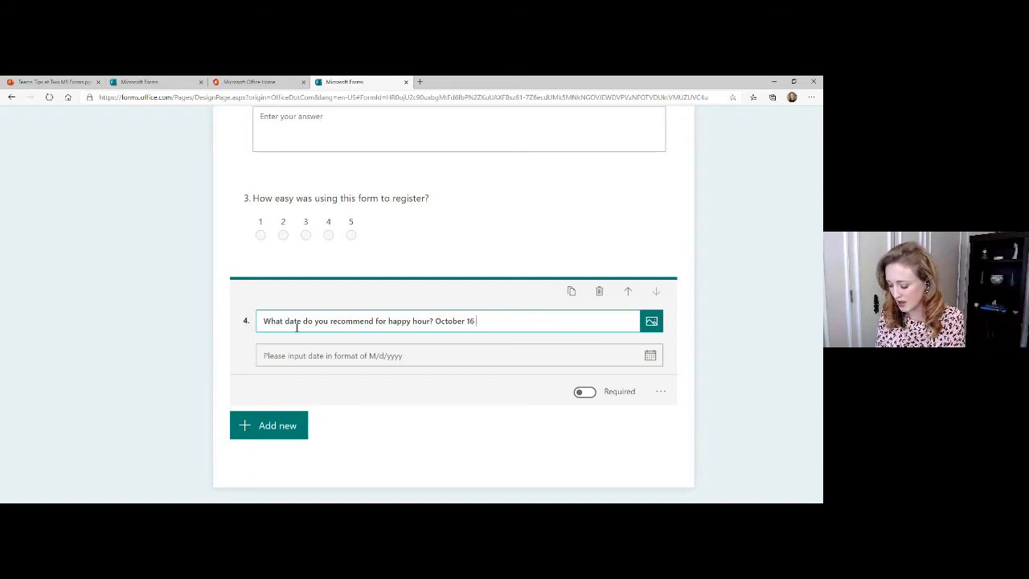
text( /)
key(BackSpace)
text(or)
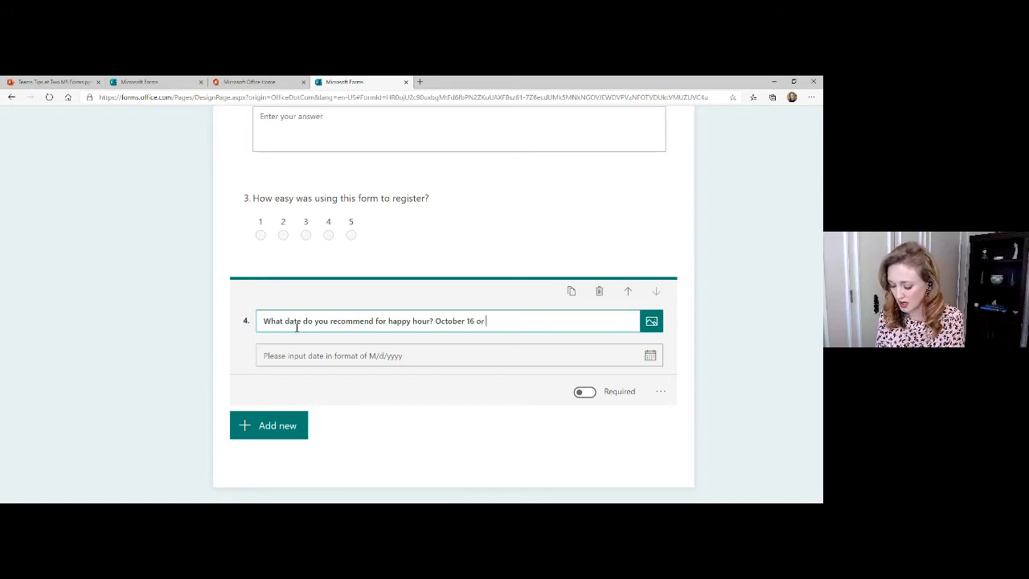
text( October 17)
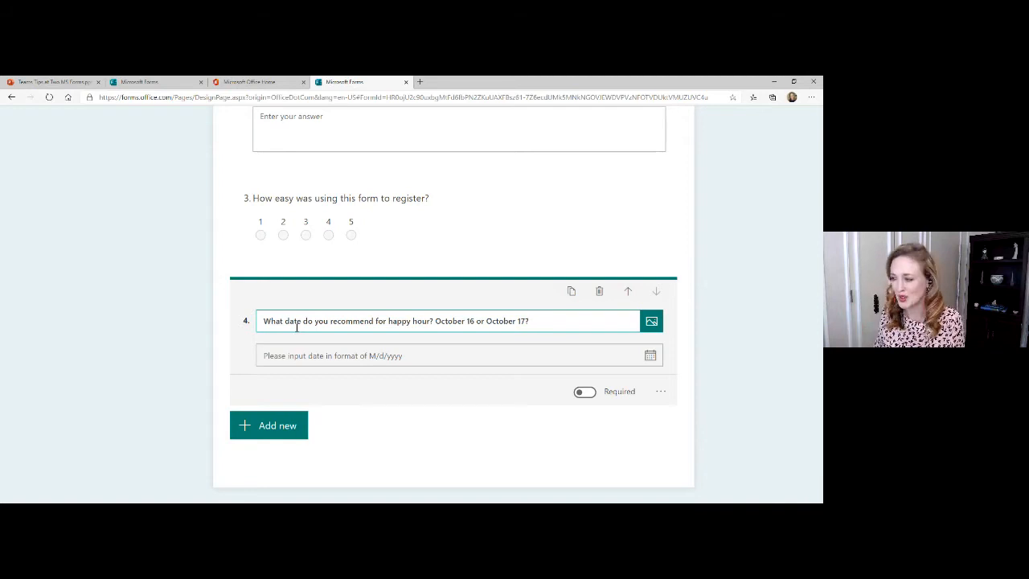
Add a Ranking question that asks "What is your favorite type of learning?"
click(276, 427)
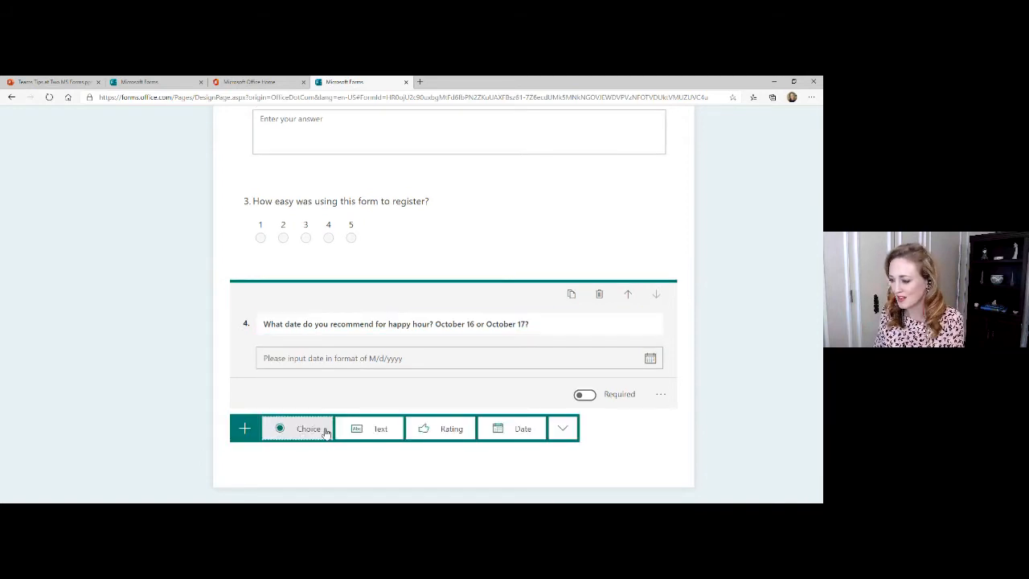
click(561, 430)
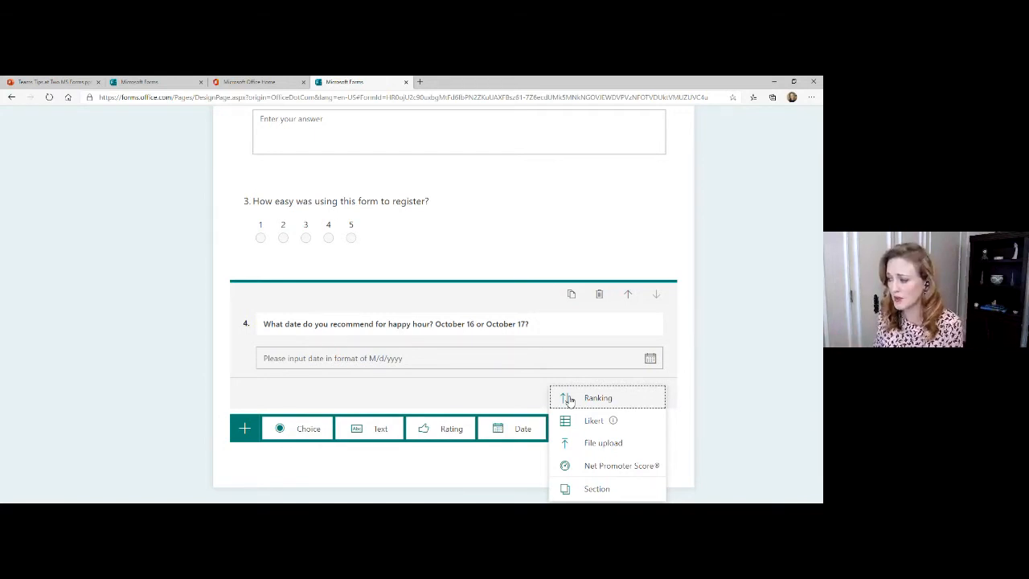
click(568, 399)
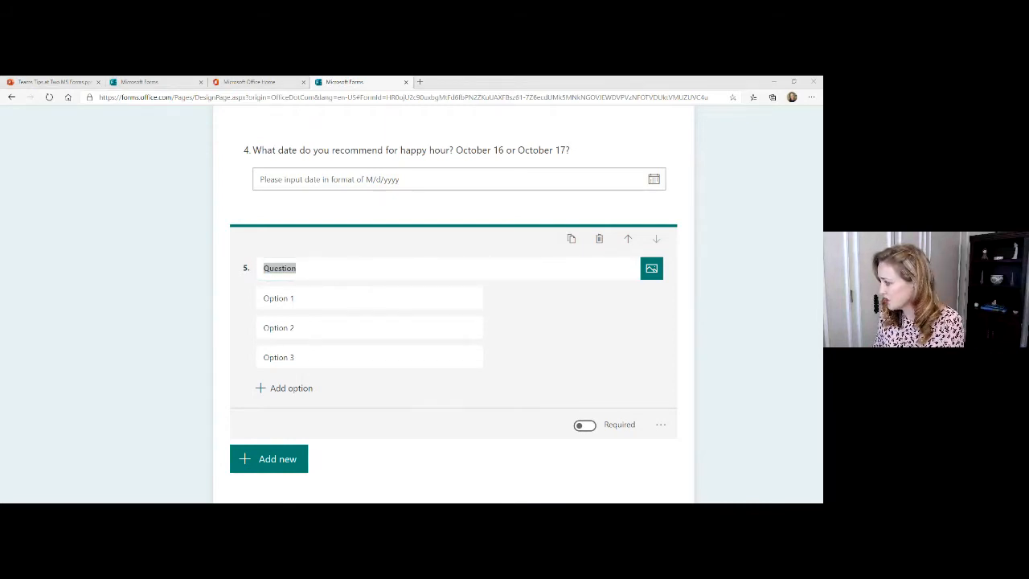
double_click(297, 269)
text(What is your favorite type of learning?)
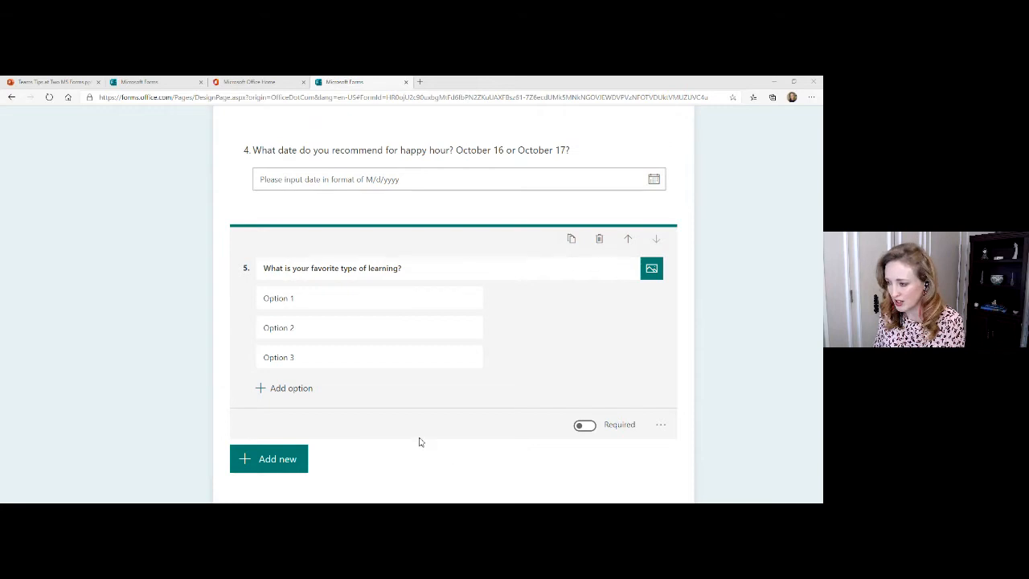
Name the ranking question's three options "Hands on learning", "Remote learning" and "Visual learning"
click(319, 295)
double_click(319, 294)
text(Hands on learning)
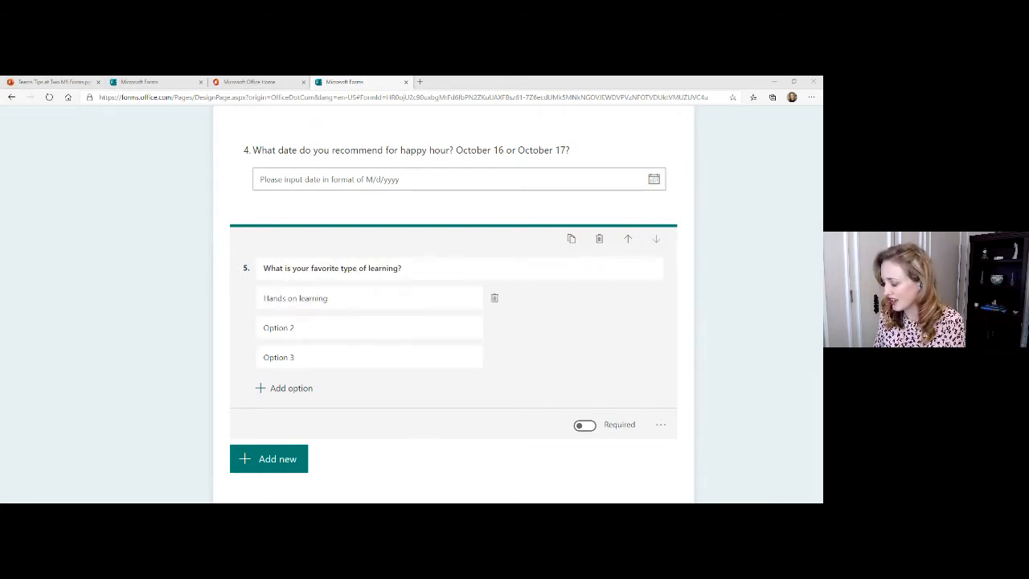
double_click(307, 327)
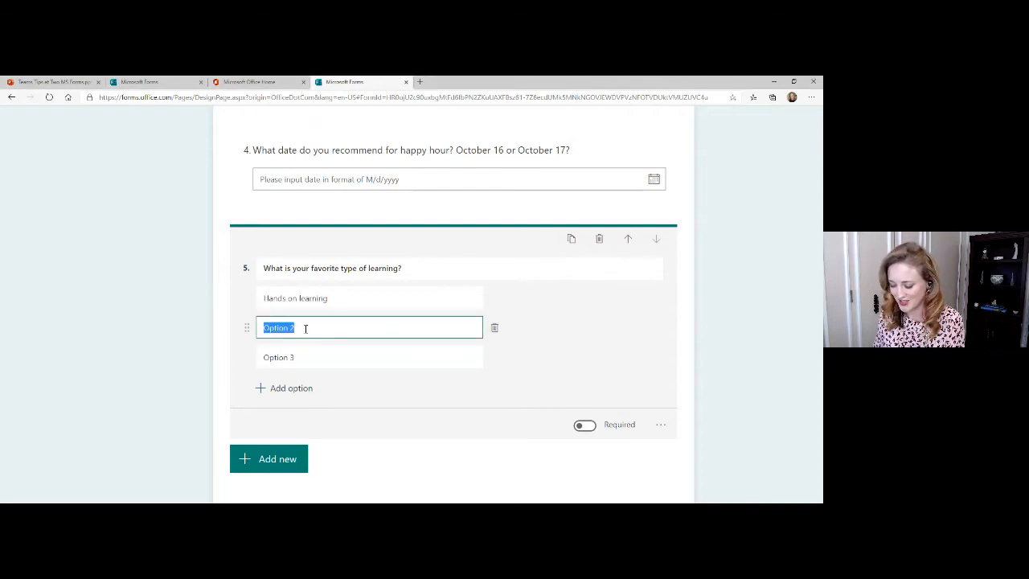
text(Remote learning)
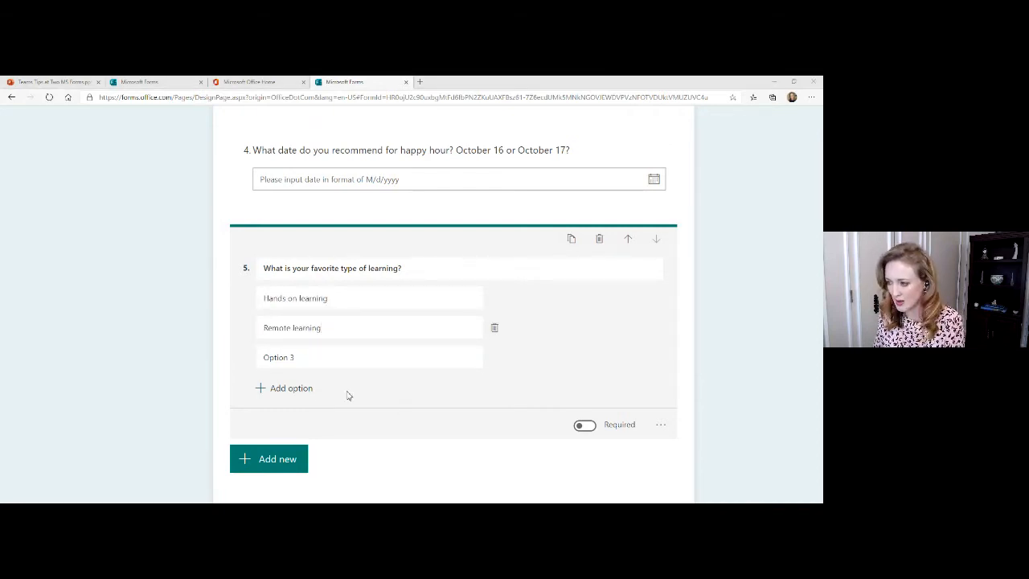
click(308, 361)
text(Visual learning)
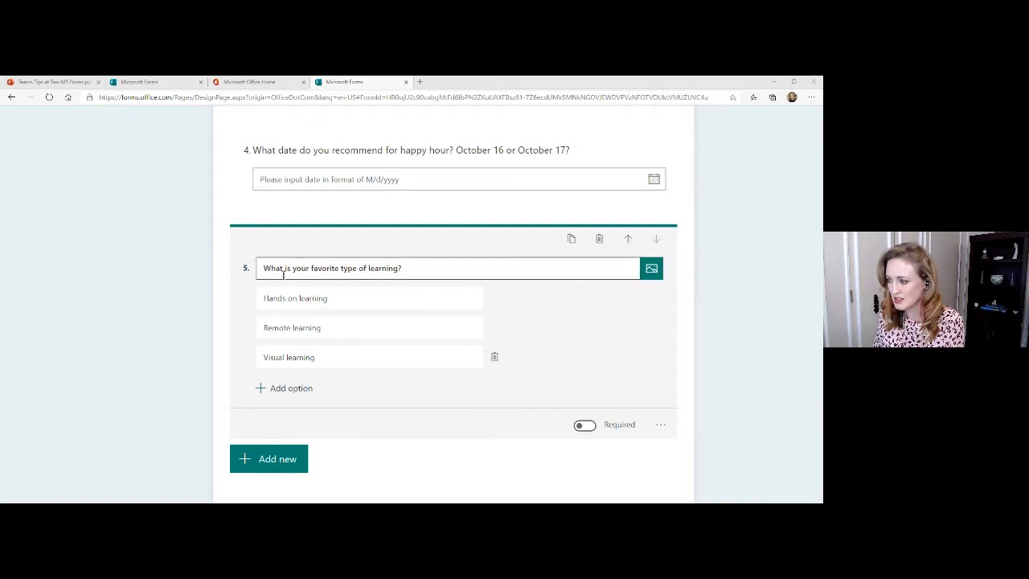
click(199, 312)
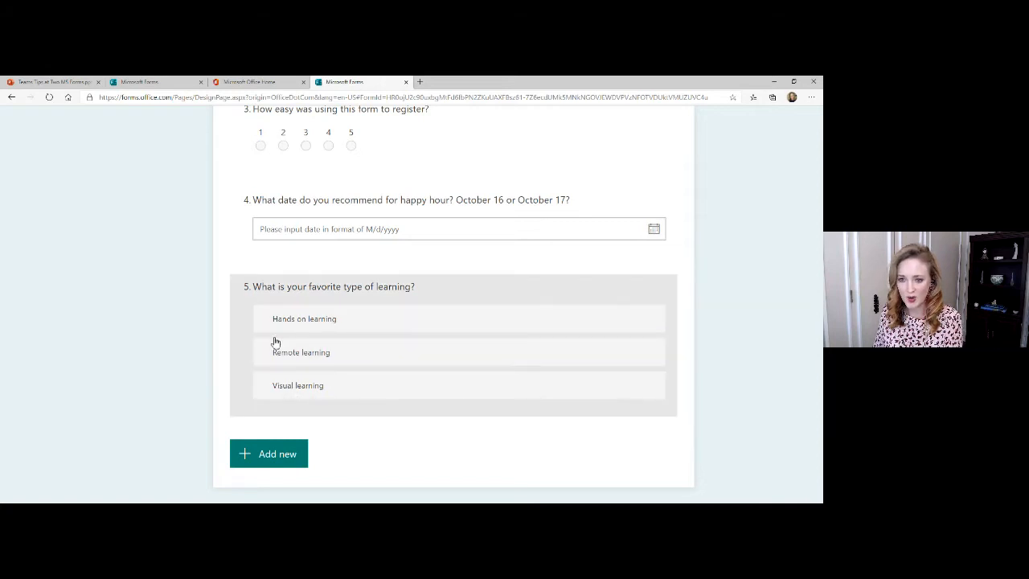
Add "In order of your most prefered." to the end of the ranking question's text
click(296, 389)
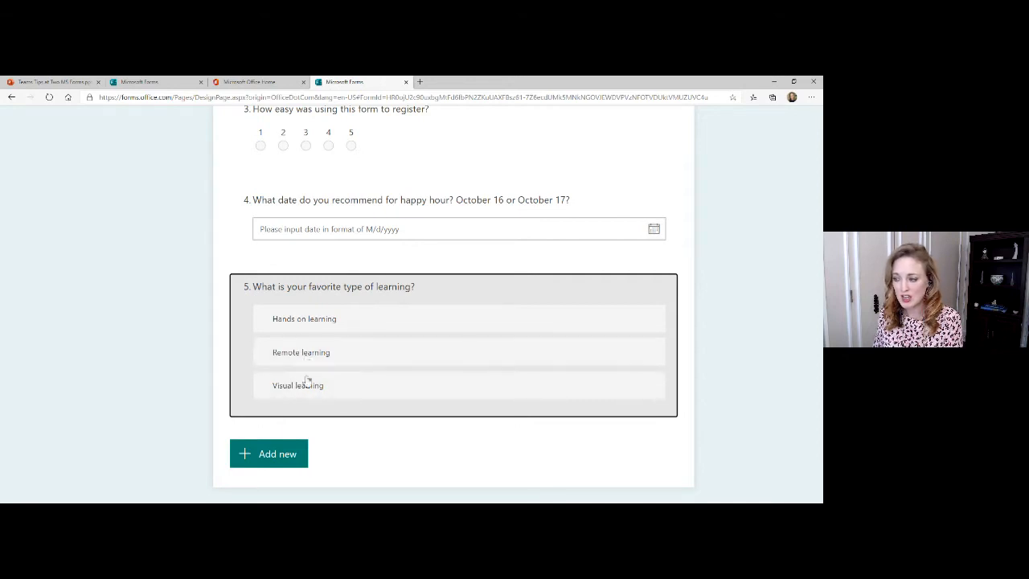
click(316, 353)
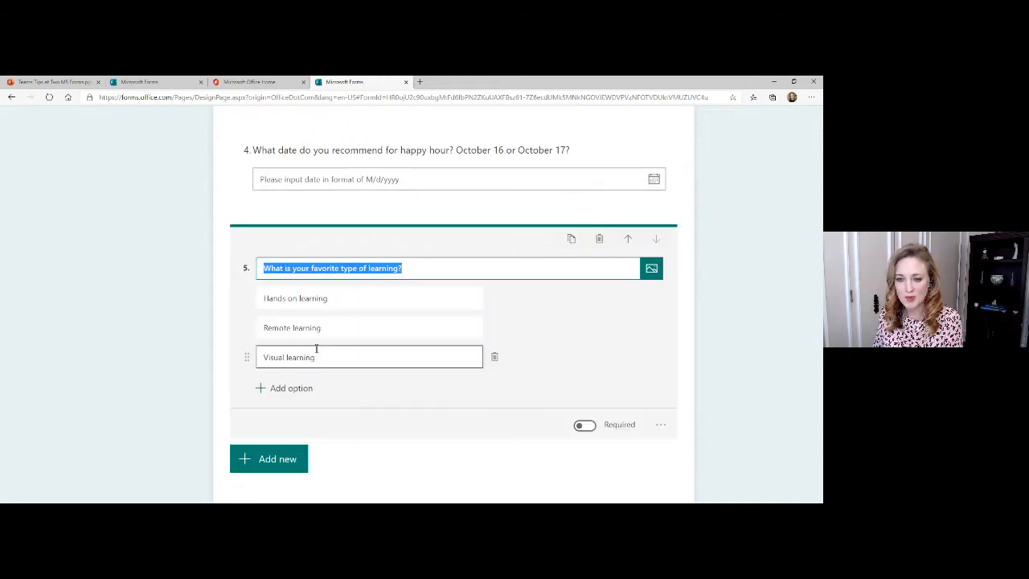
click(428, 269)
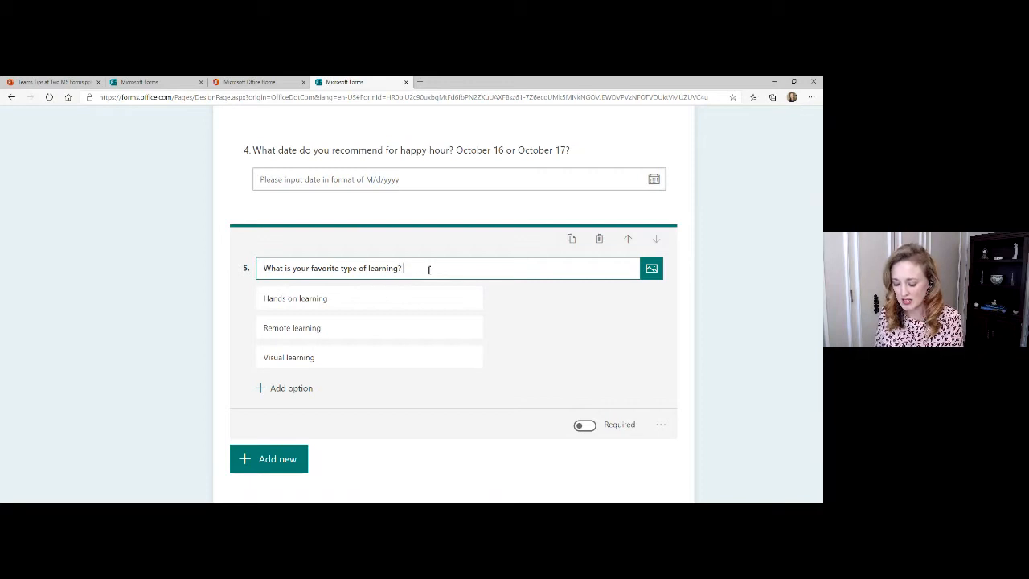
text(In order)
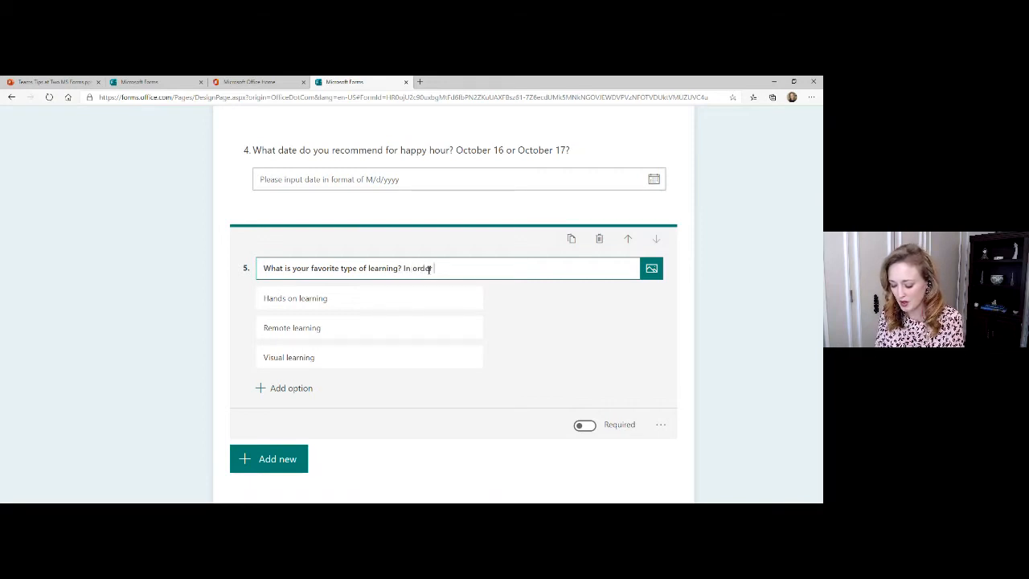
text( to)
key(BackSpace)
key(BackSpace)
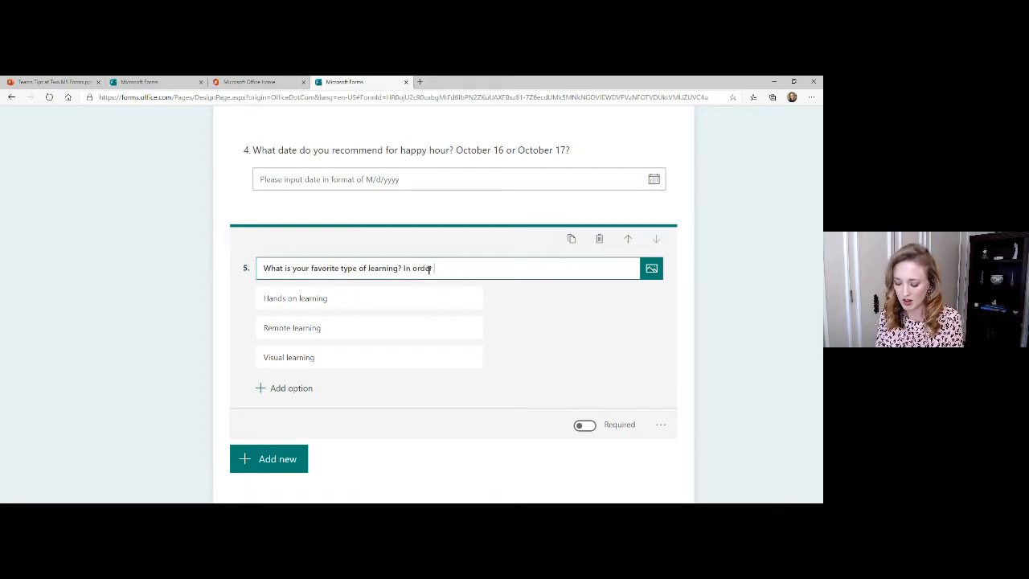
text(of your most )
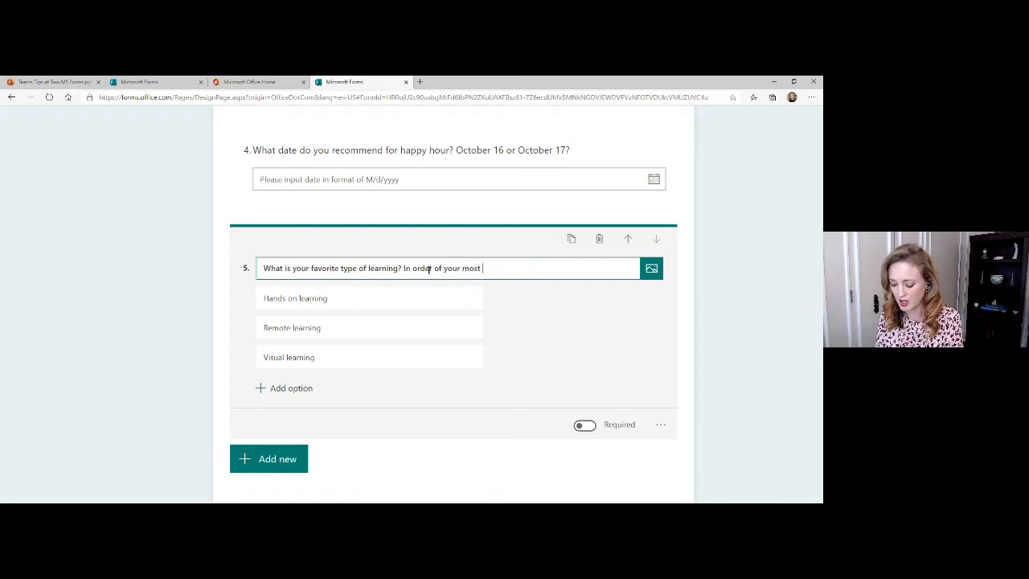
text(prefered.)
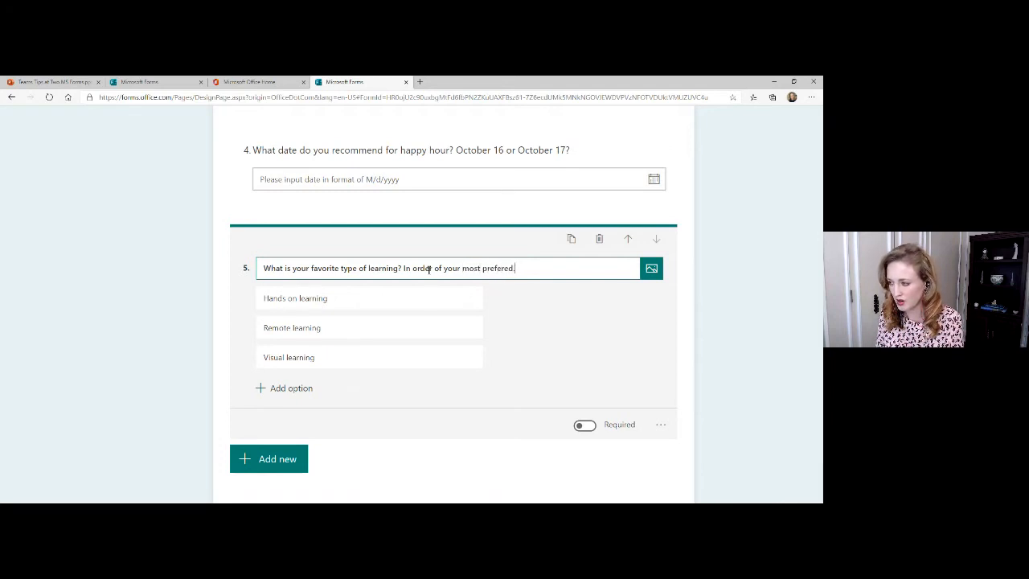
click(203, 331)
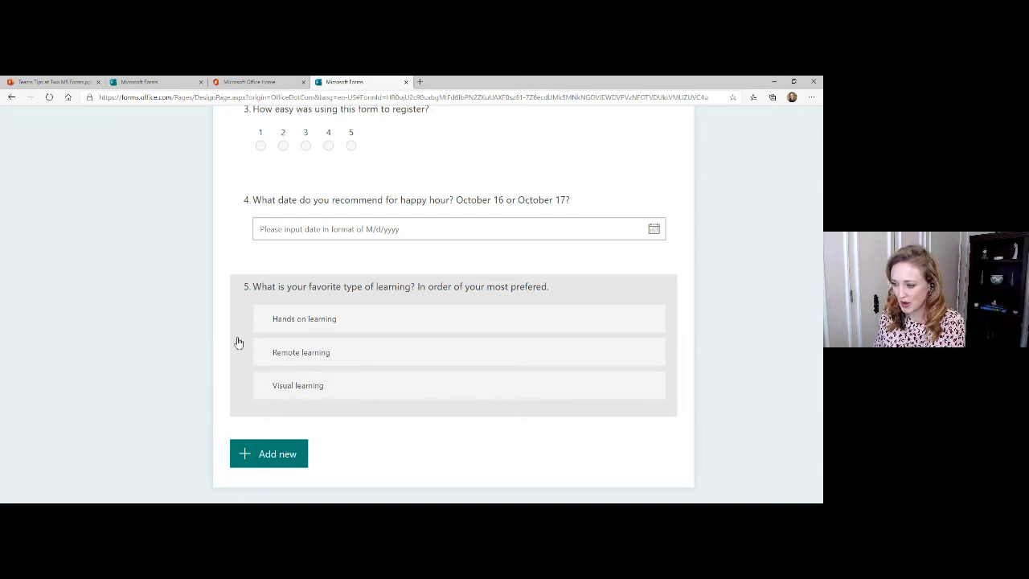
Add a fourth option "No learning" to the ranking question and delete that option again
click(287, 290)
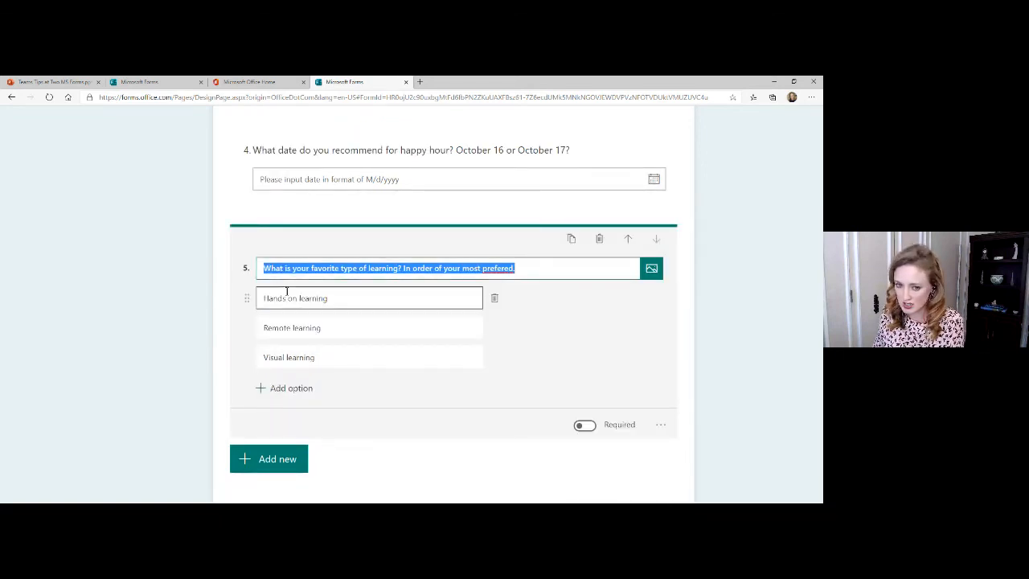
click(304, 389)
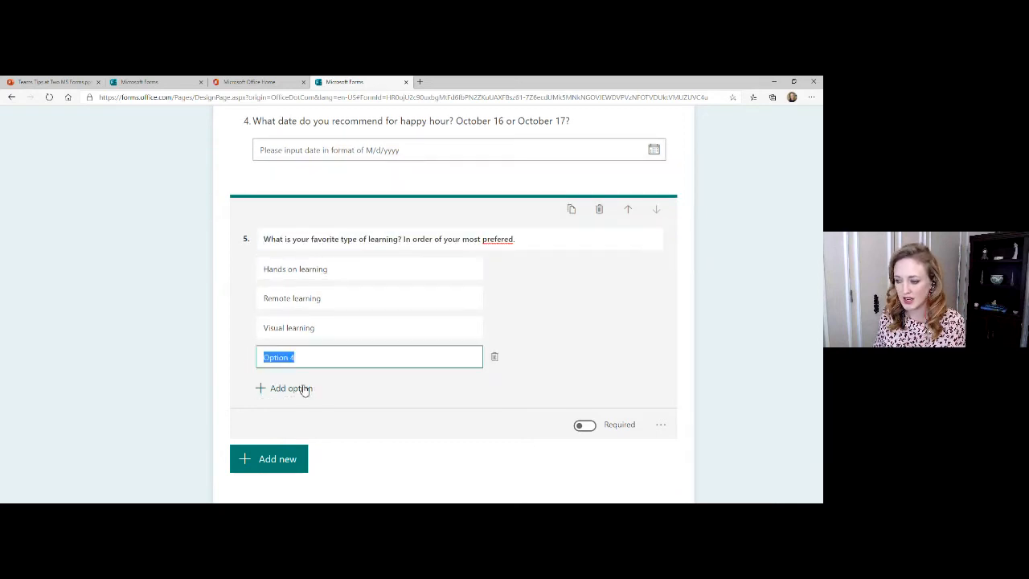
text(No learning)
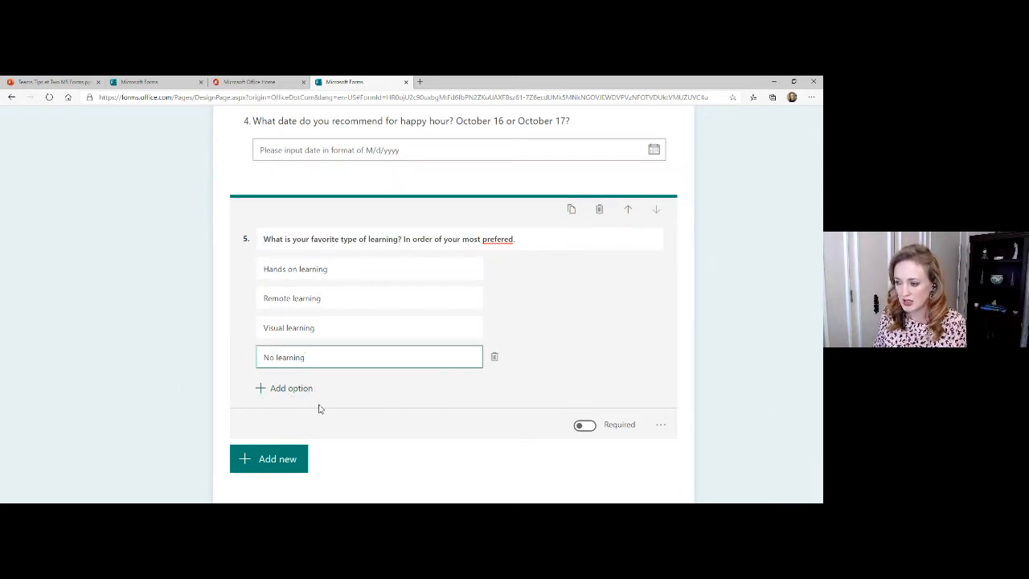
click(136, 384)
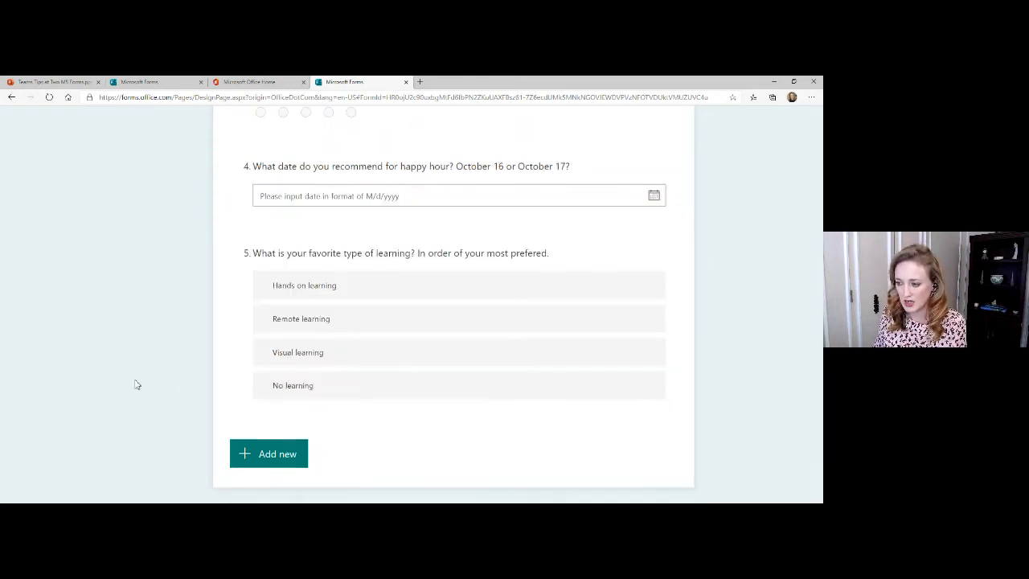
click(332, 391)
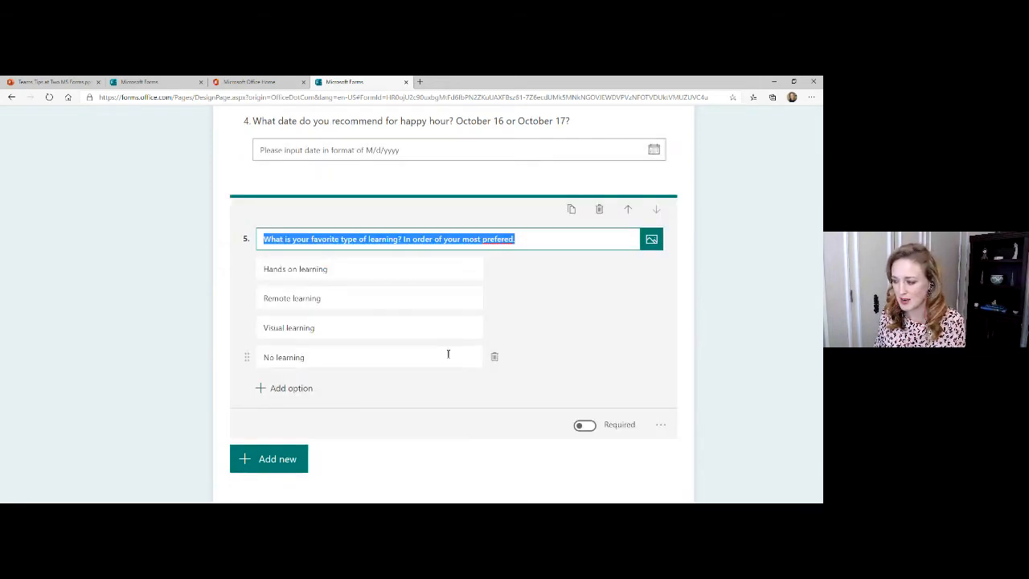
click(494, 358)
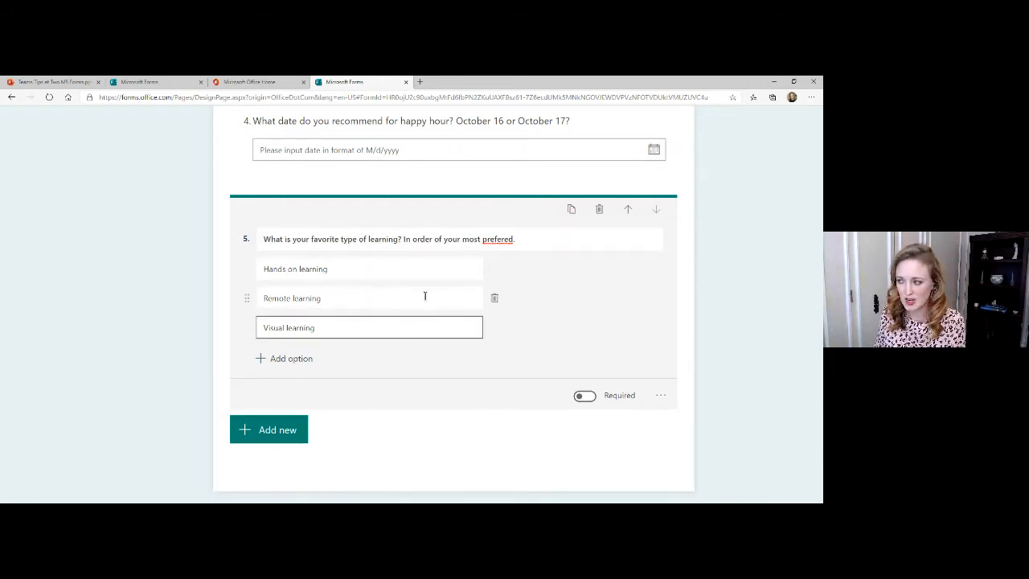
Try to correct the misspelled word "prefered" in the ranking question's text
click(495, 241)
right_click(494, 242)
click(492, 240)
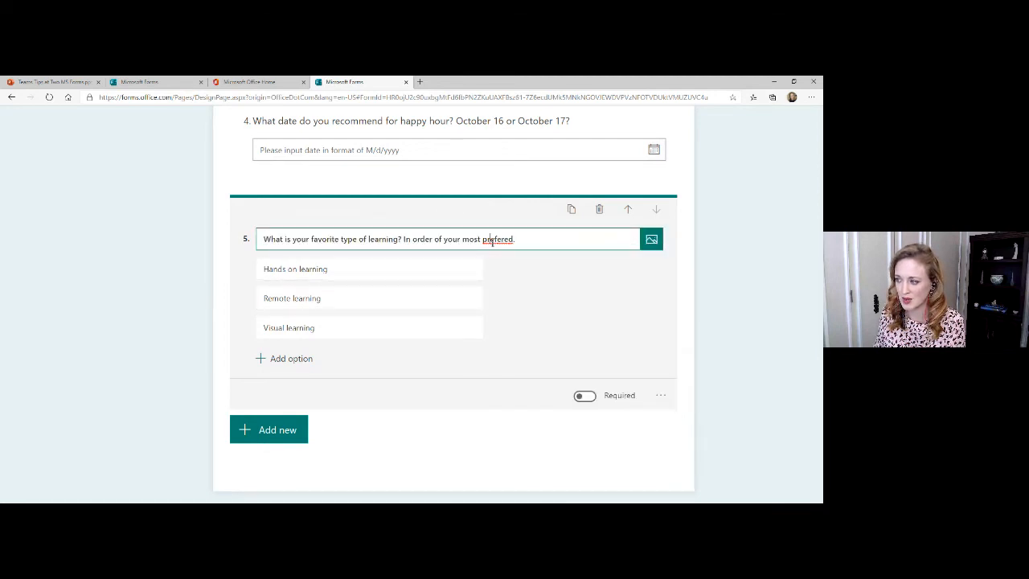
Add a Likert question that asks "What session would you most like to attend?"
click(281, 429)
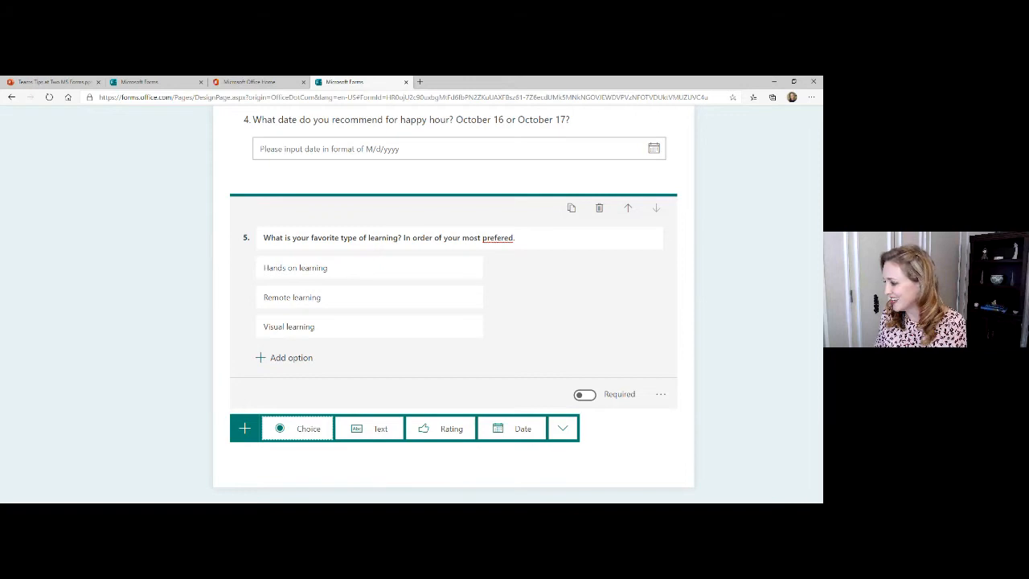
click(562, 434)
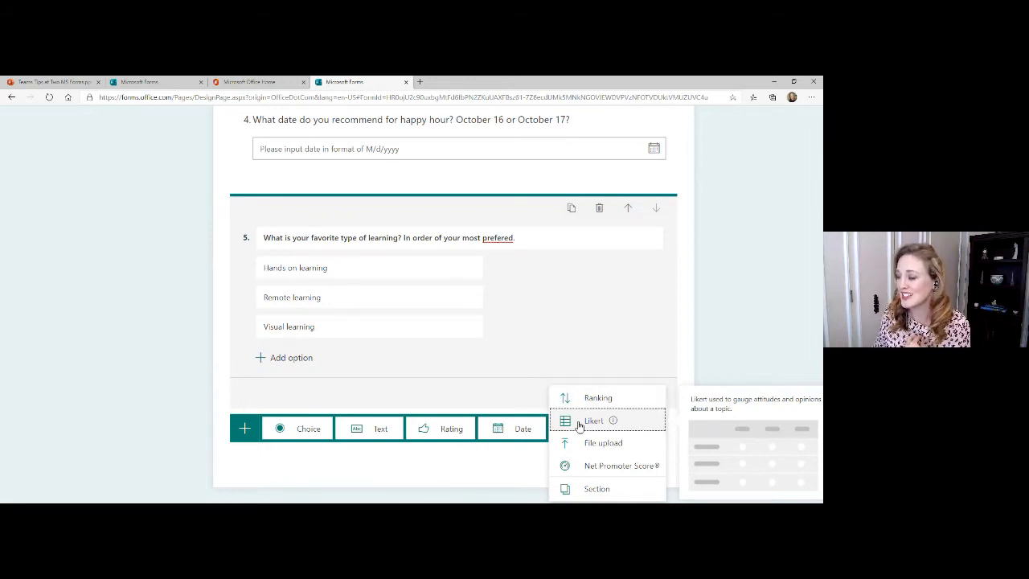
click(579, 425)
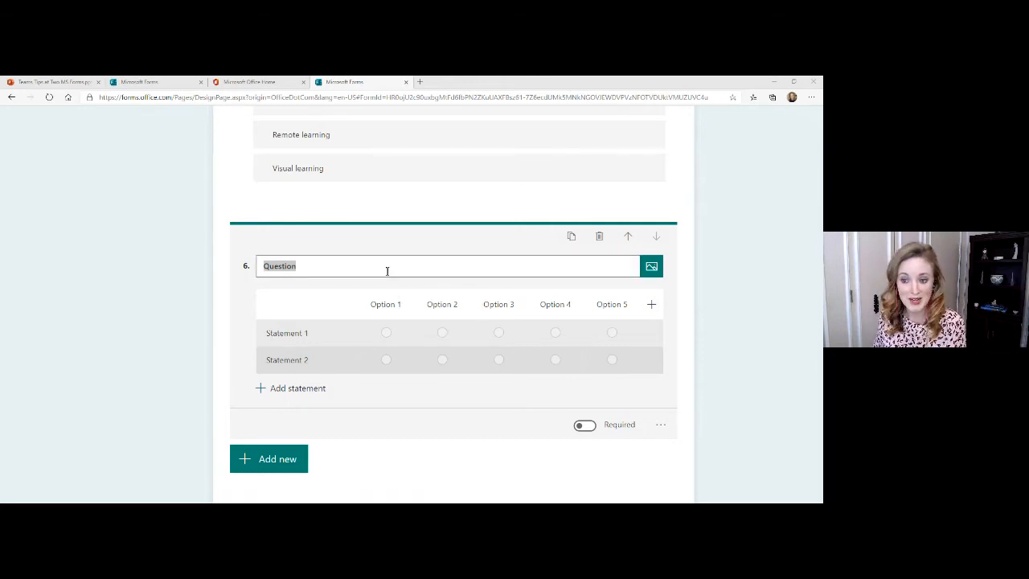
click(313, 270)
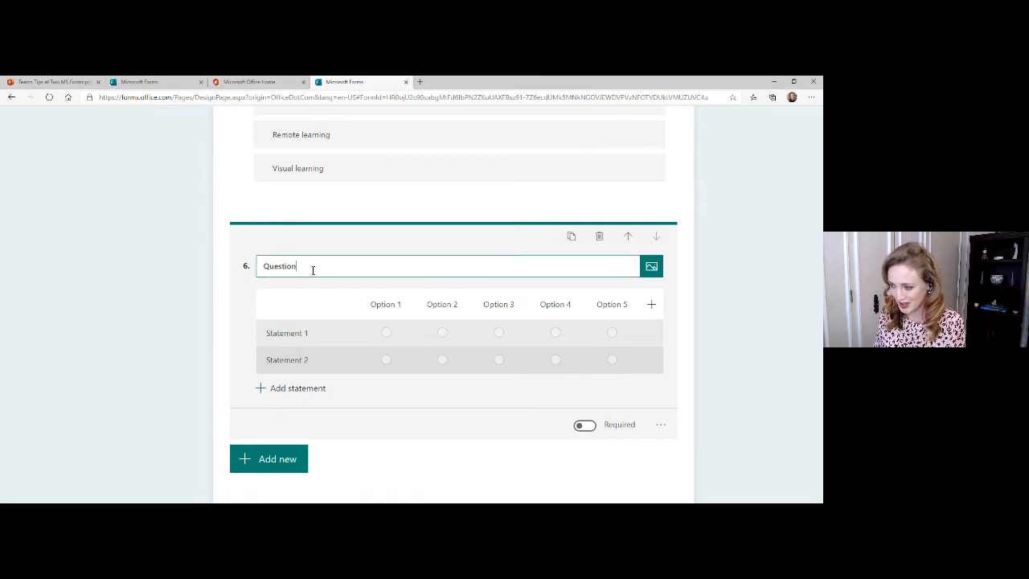
drag(312, 270, 220, 266)
text(What session would you most like to attend?)
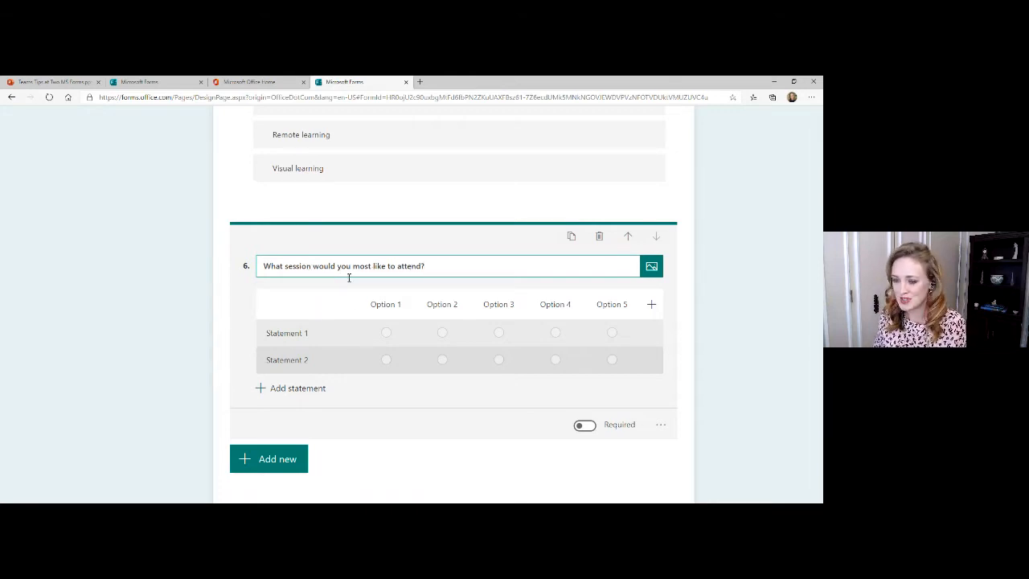
Label the first two Likert columns "Very much like" and "Slightly like"
key(alt+Tab)
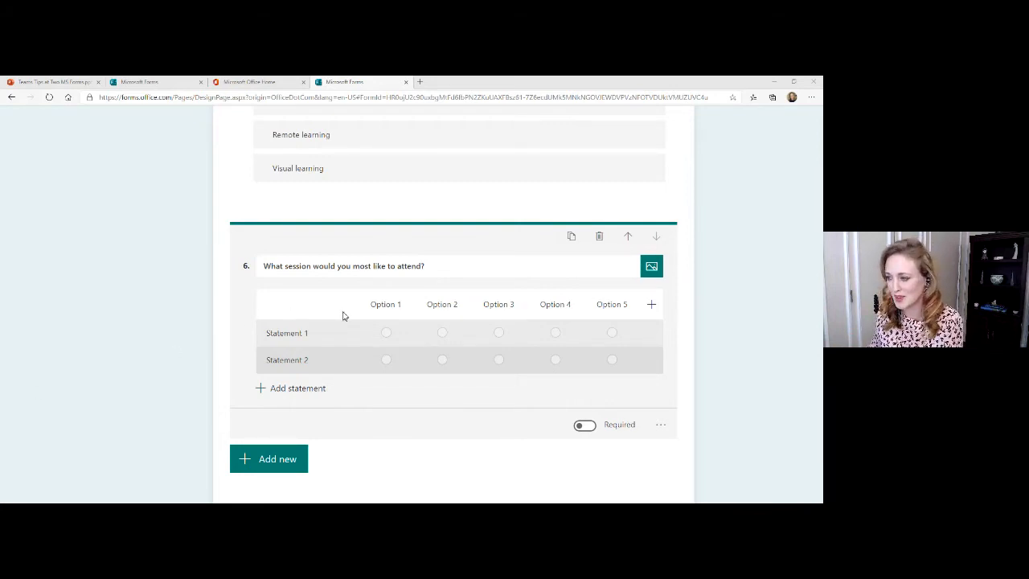
click(373, 306)
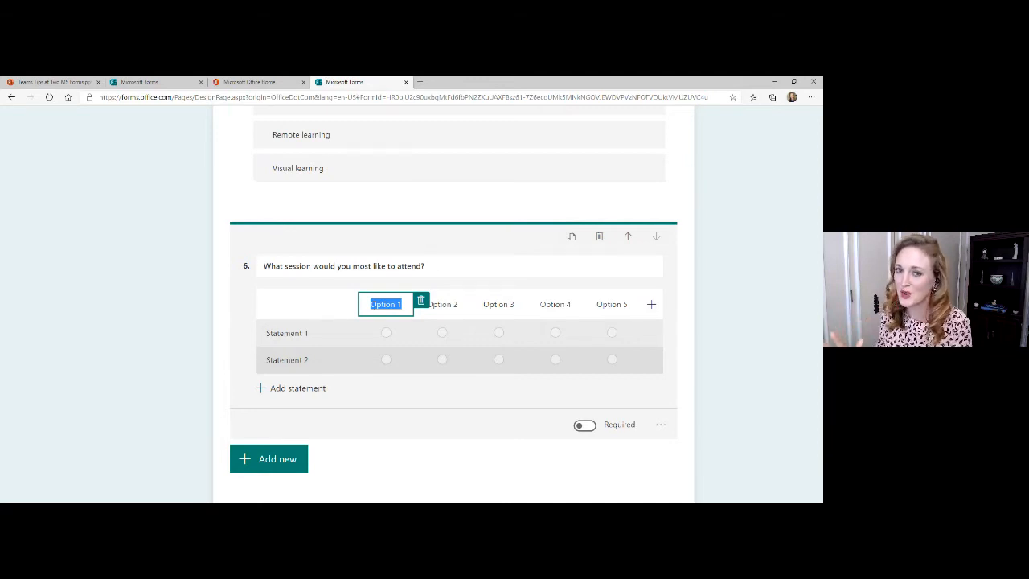
text(V)
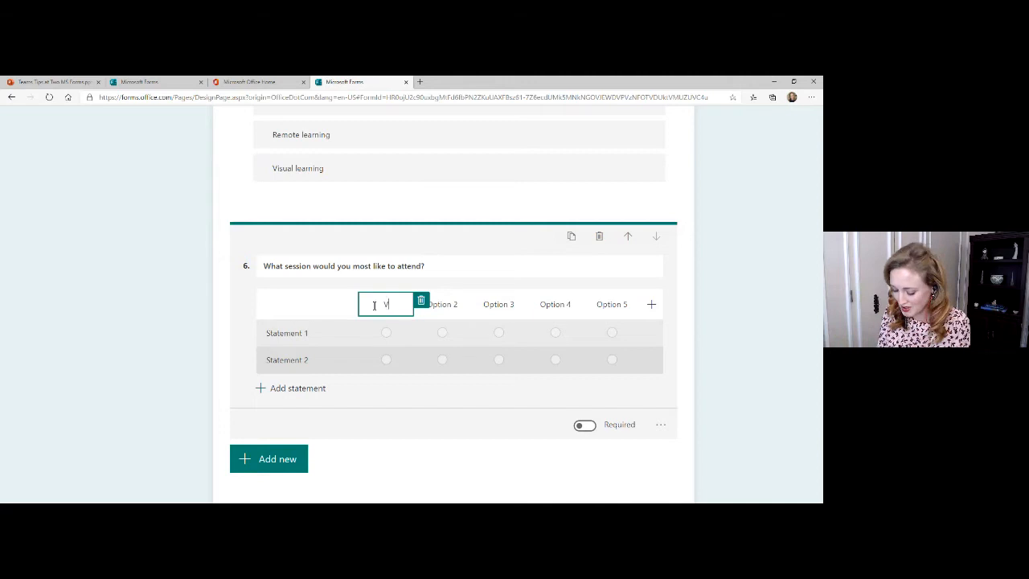
text(Ver)
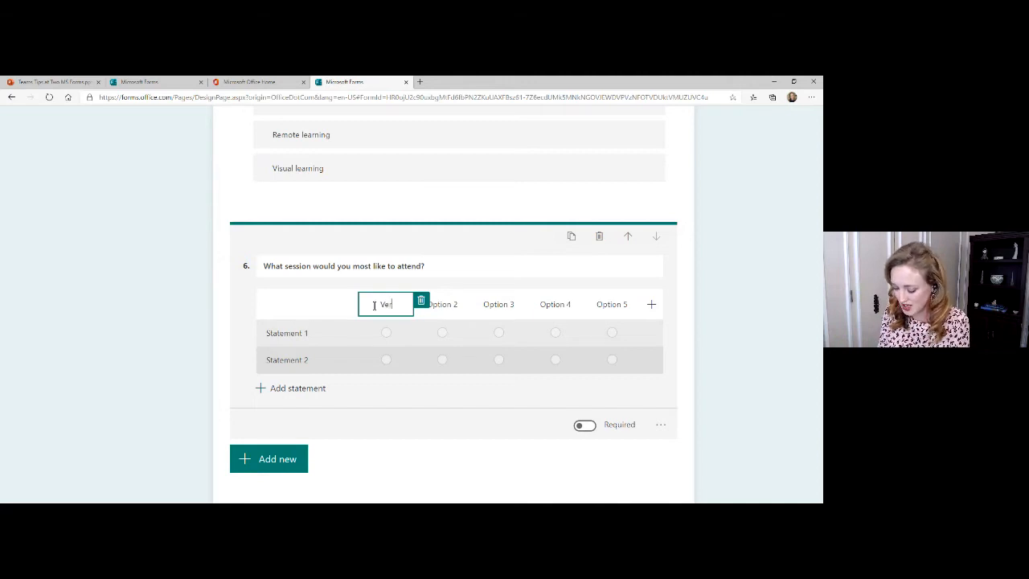
text(y mu)
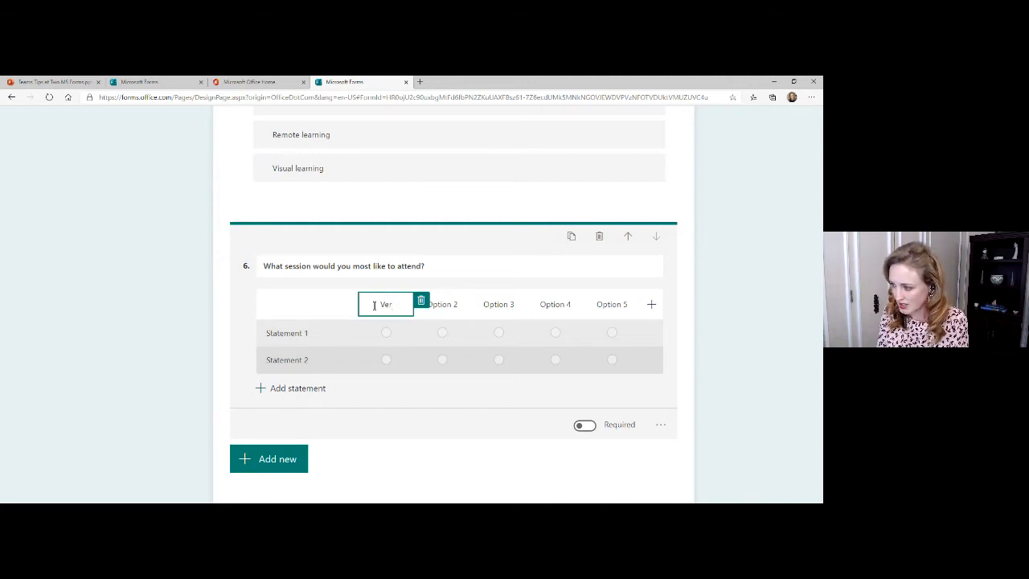
text(ch like)
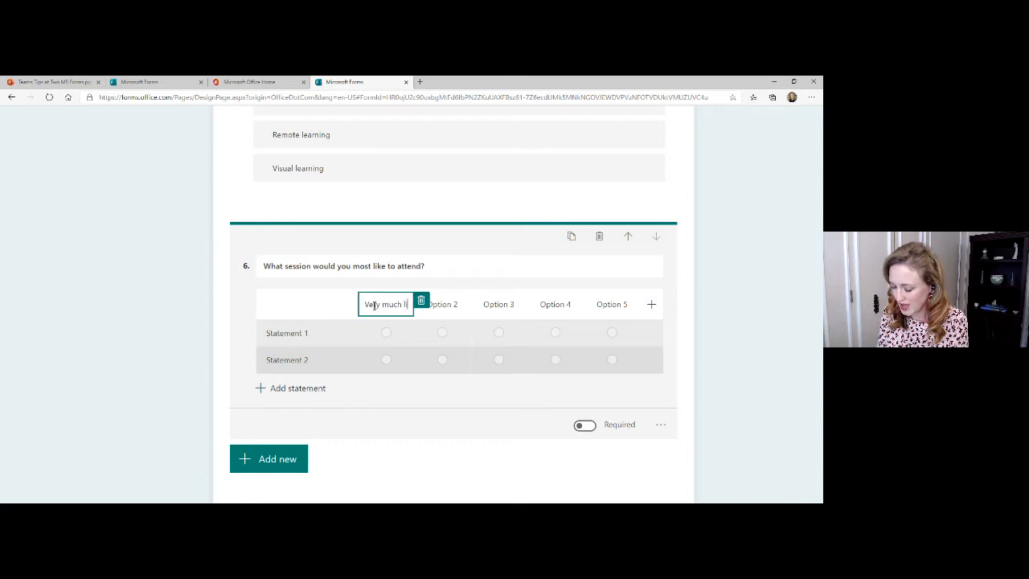
click(456, 304)
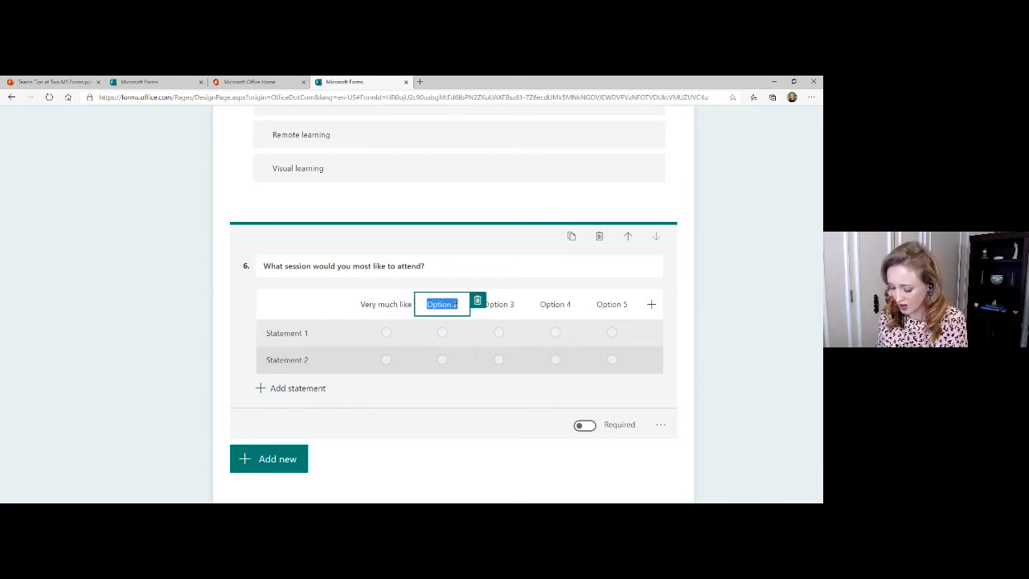
text(Slightly)
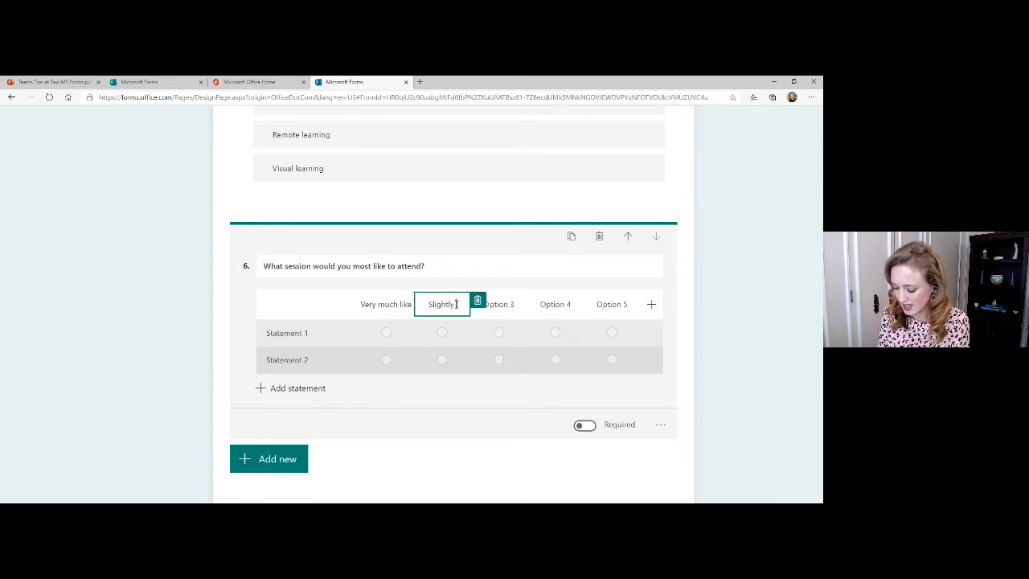
text( like)
Label the third and fourth Likert columns "Not like" and "Will not attend"
click(512, 304)
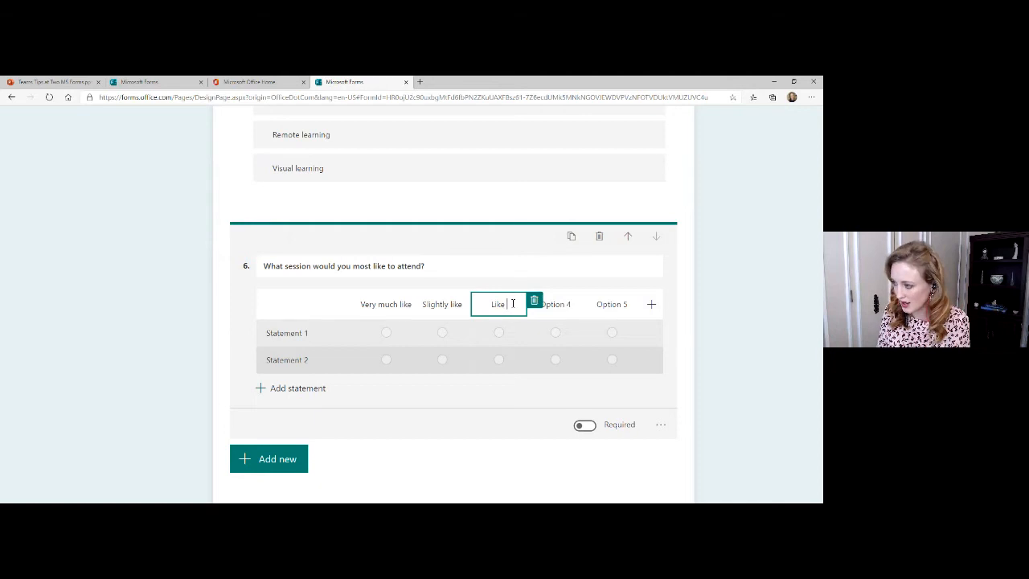
key(BackSpace)
key(BackSpace)
key(BackSpace)
key(BackSpace)
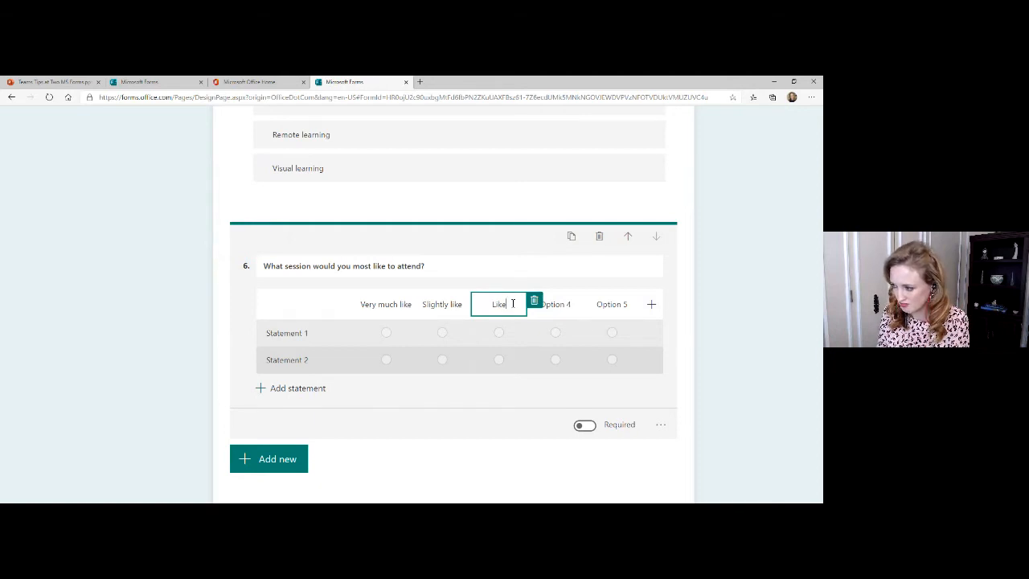
text(Not like)
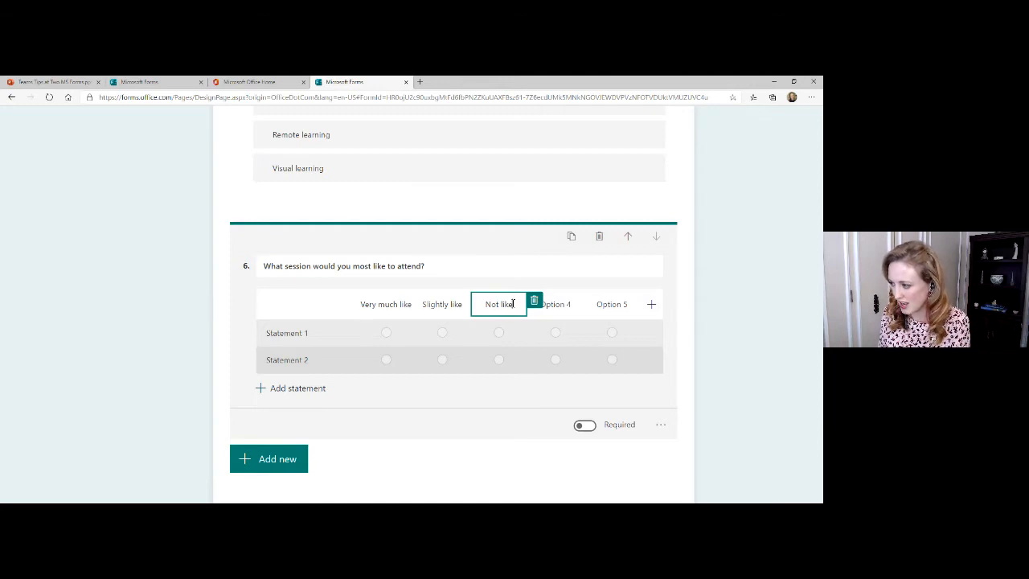
key(Tab)
text(Wi)
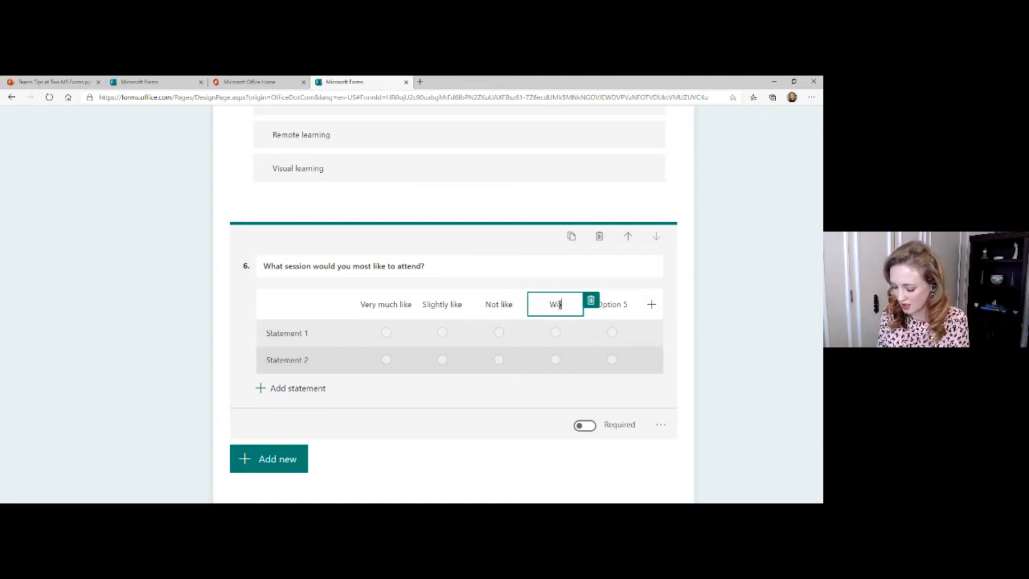
text(ll not attend)
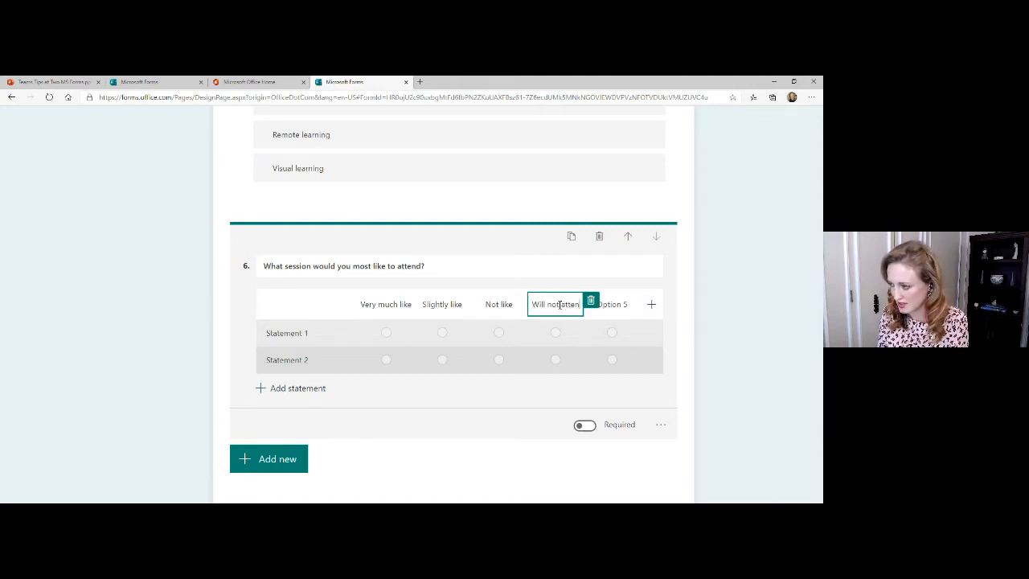
click(701, 366)
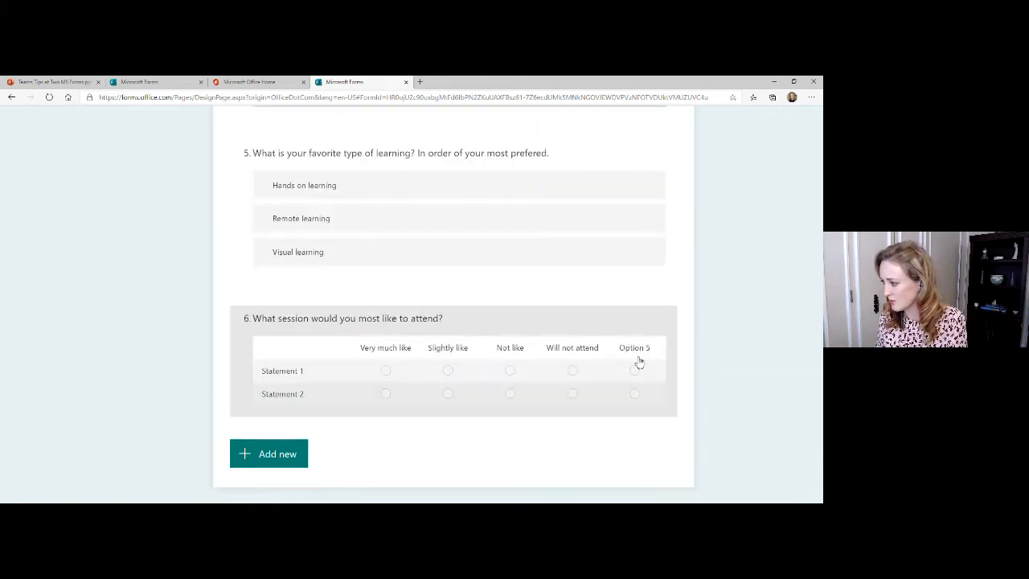
Delete the unused fifth option column from the Likert question
click(638, 361)
click(611, 304)
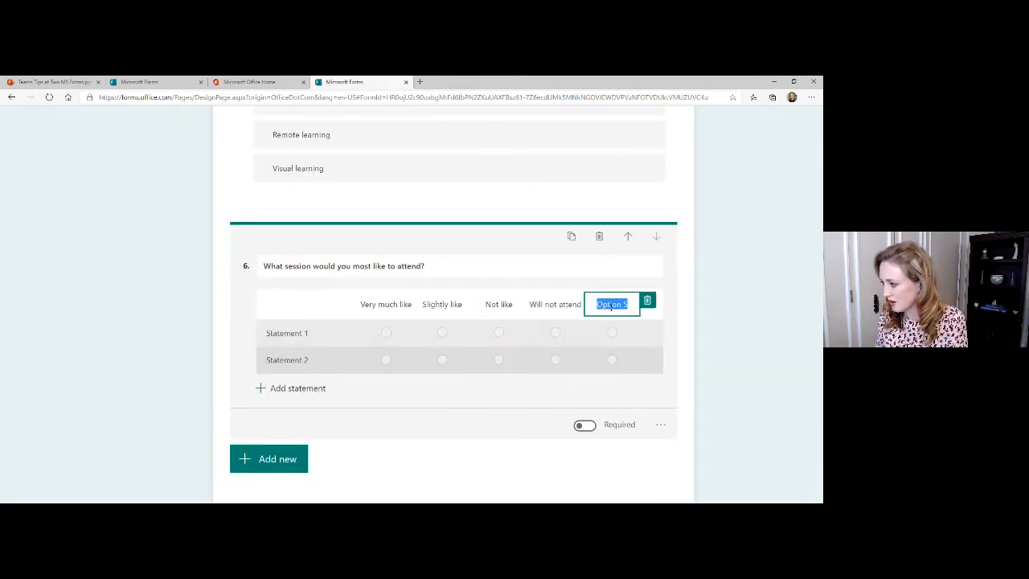
click(650, 302)
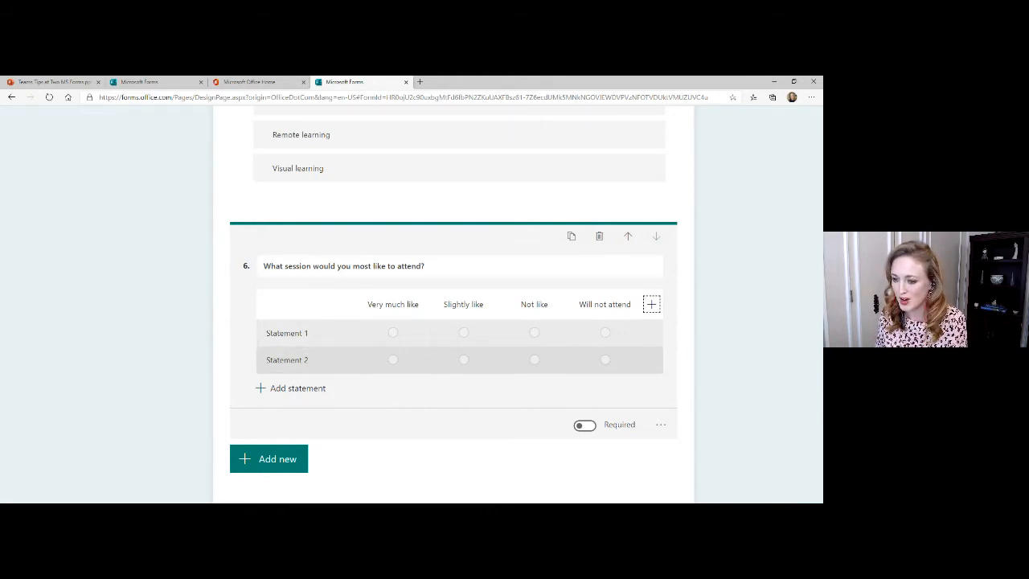
Rename the first two Likert statements as "cake baking" and "cocktails"
click(295, 337)
text(cake baking)
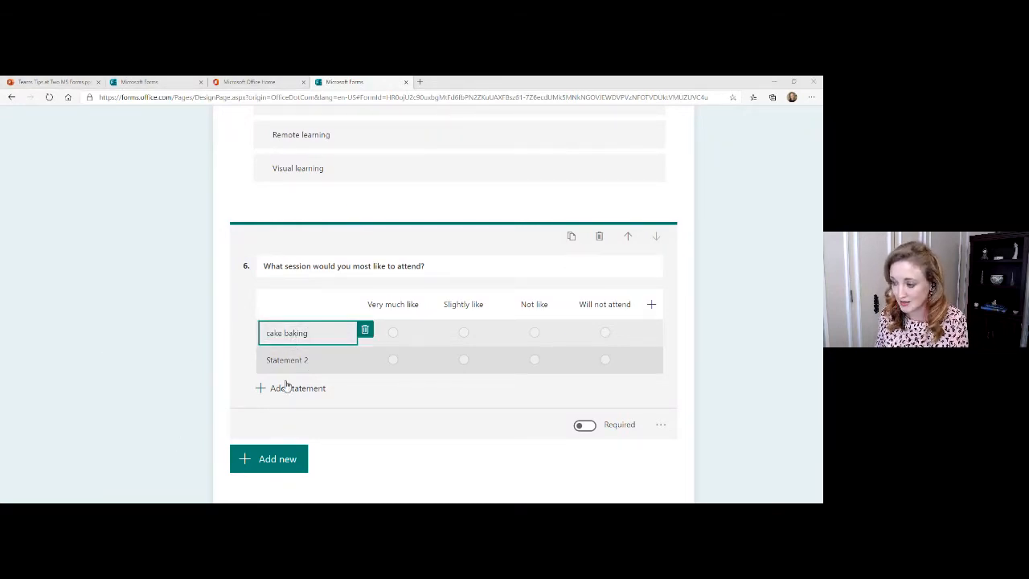
click(304, 360)
text(cocktails)
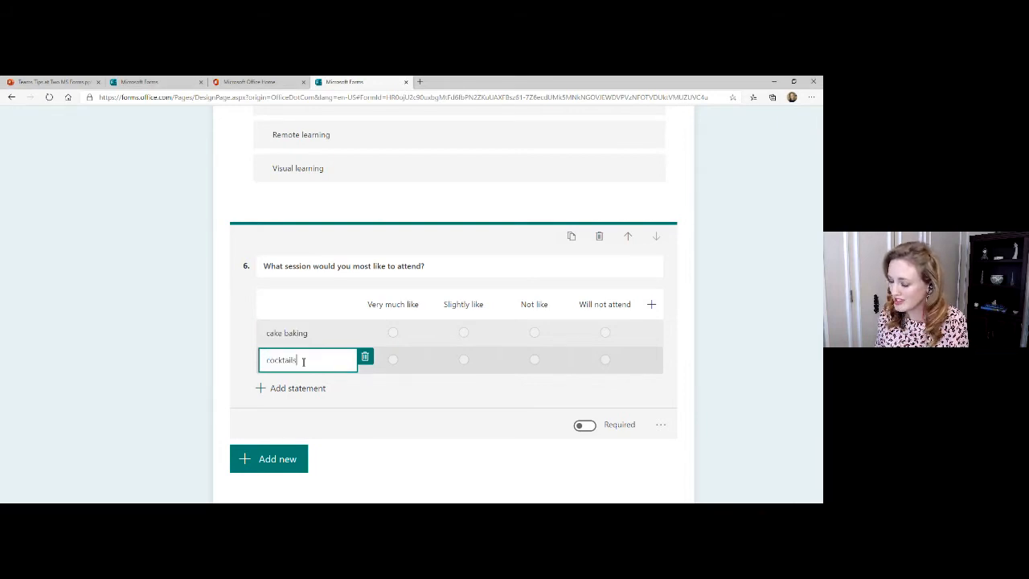
Add two more statements to the Likert question, "fun run" and "trip to Europe"
click(288, 389)
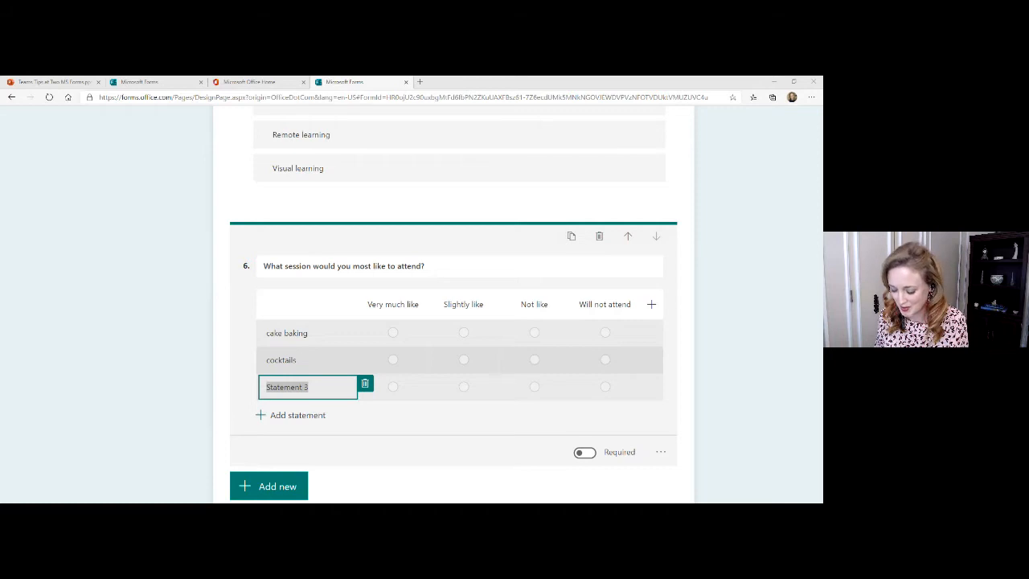
click(294, 414)
click(308, 390)
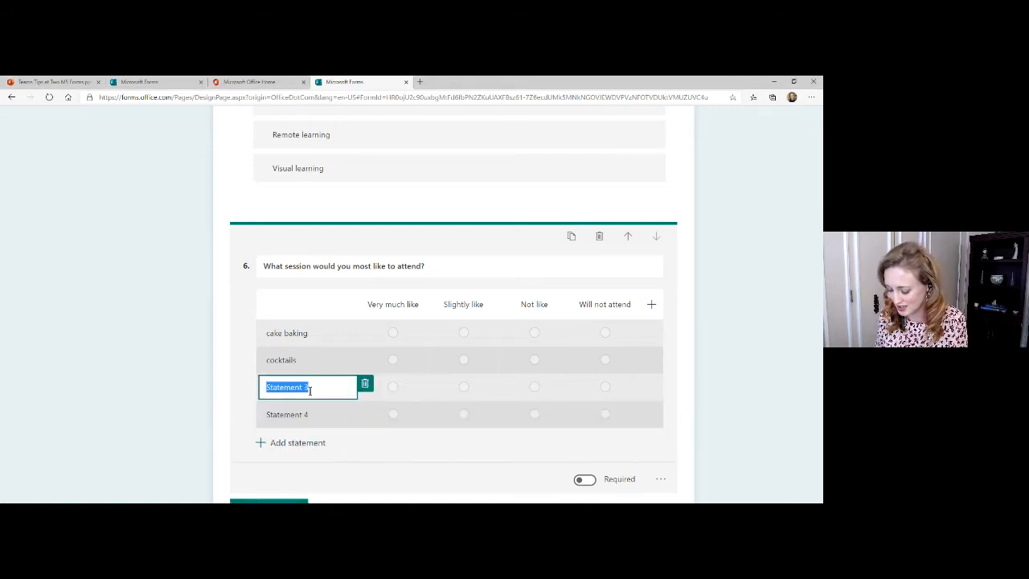
text(fun run)
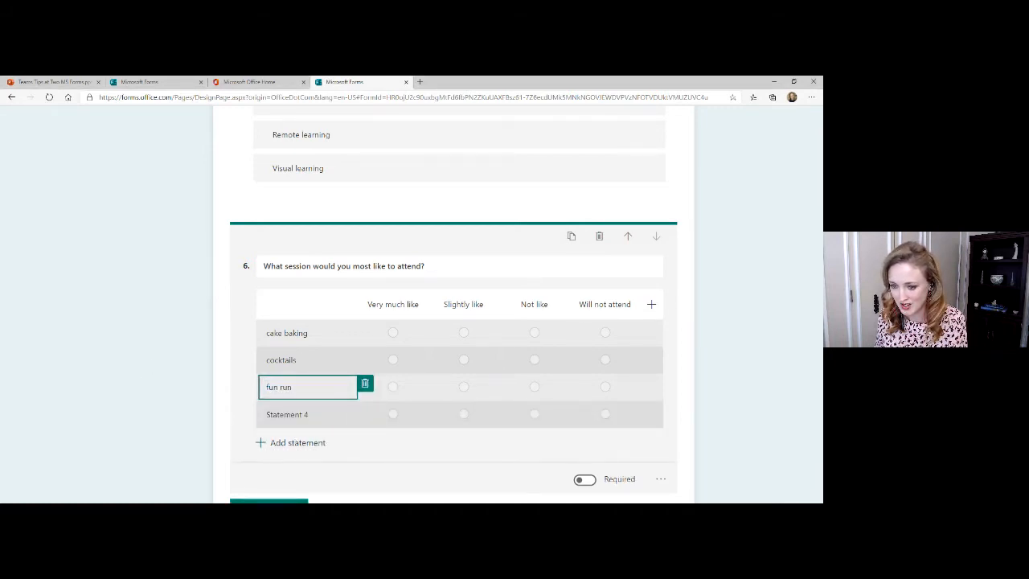
click(276, 414)
text(trip to Europe)
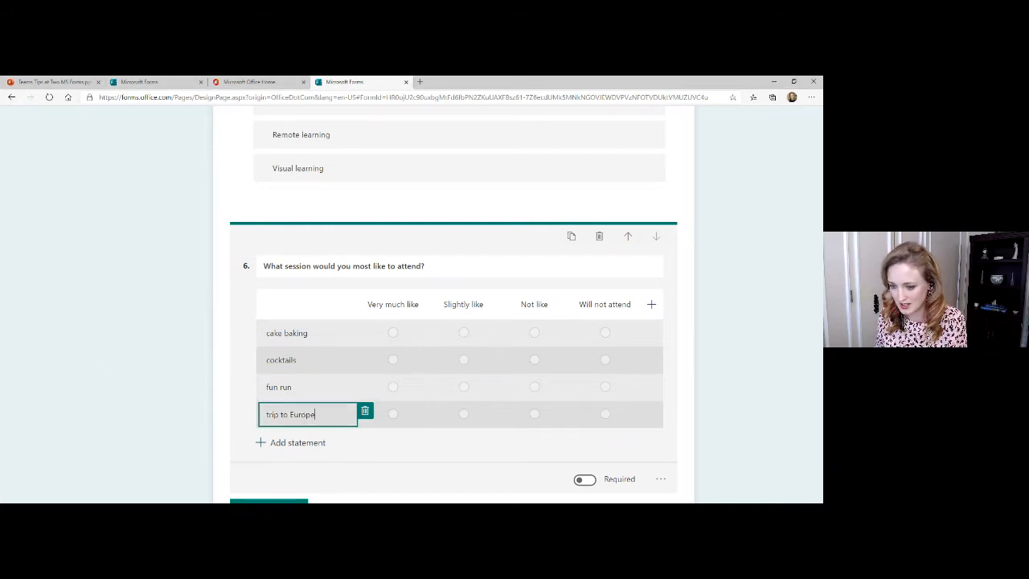
Add a fifth Likert statement that reads "Covid Cuisine Ideas", removing the placeholder text
click(278, 444)
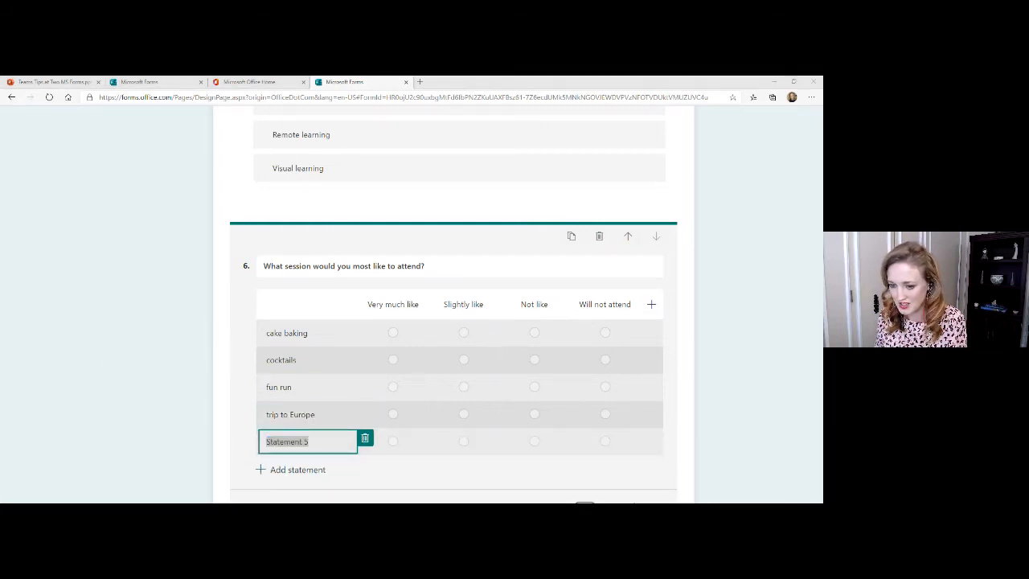
click(318, 444)
text(Covid Cuisine Ideas)
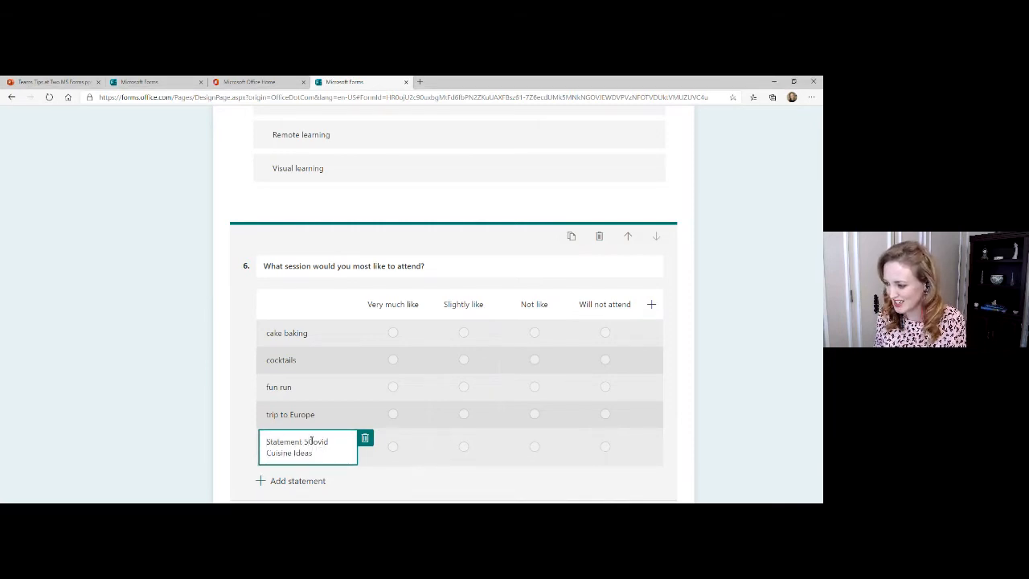
drag(308, 442, 241, 443)
key(BackSpace)
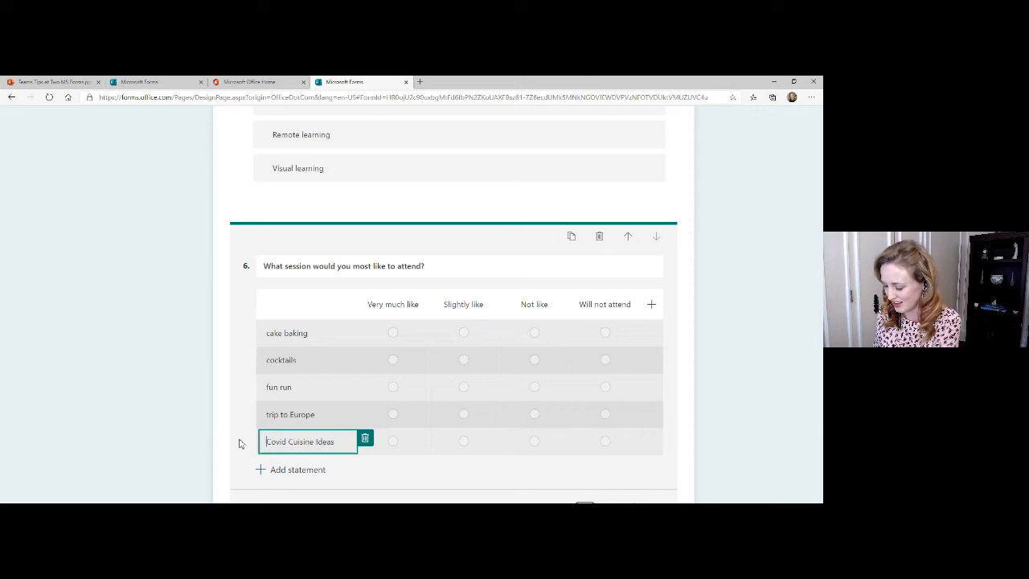
Add a sixth Likert statement that reads "ballroom dancing"
click(284, 472)
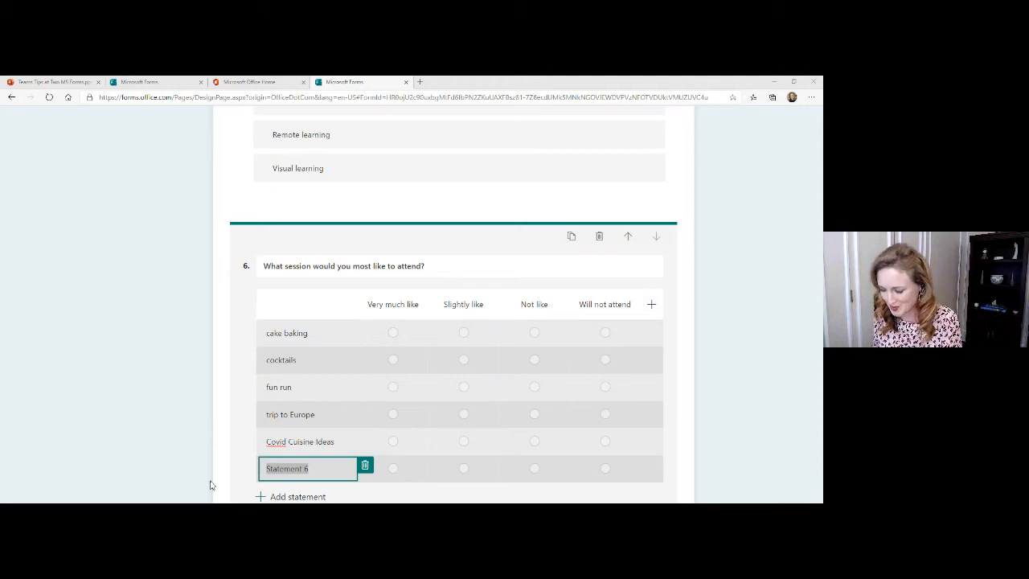
click(296, 473)
double_click(297, 473)
triple_click(297, 473)
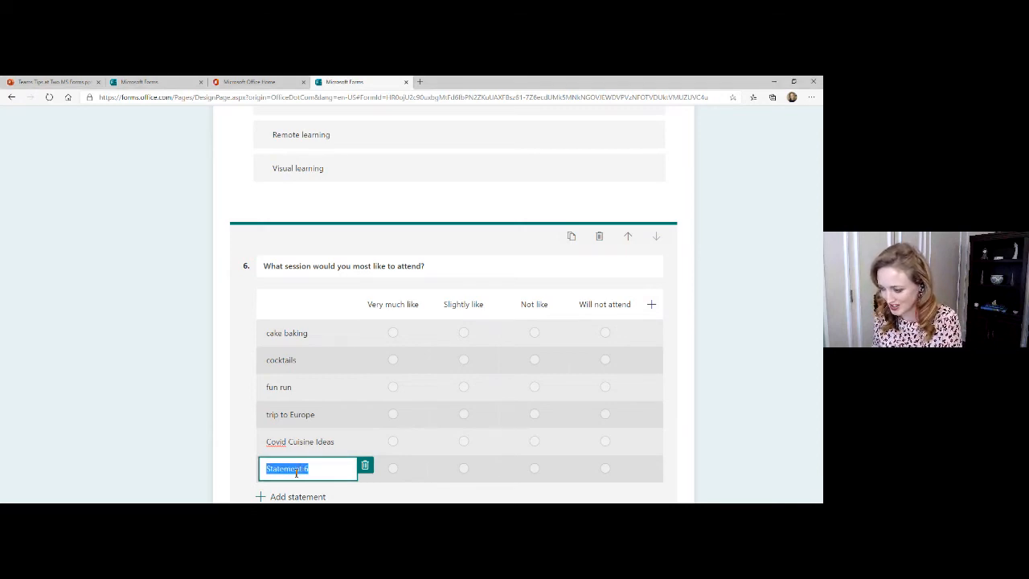
text(ballroom dancing)
Add a seventh Likert statement that reads "Teams breakout sessions"
scroll(297, 470, down, 2)
click(282, 355)
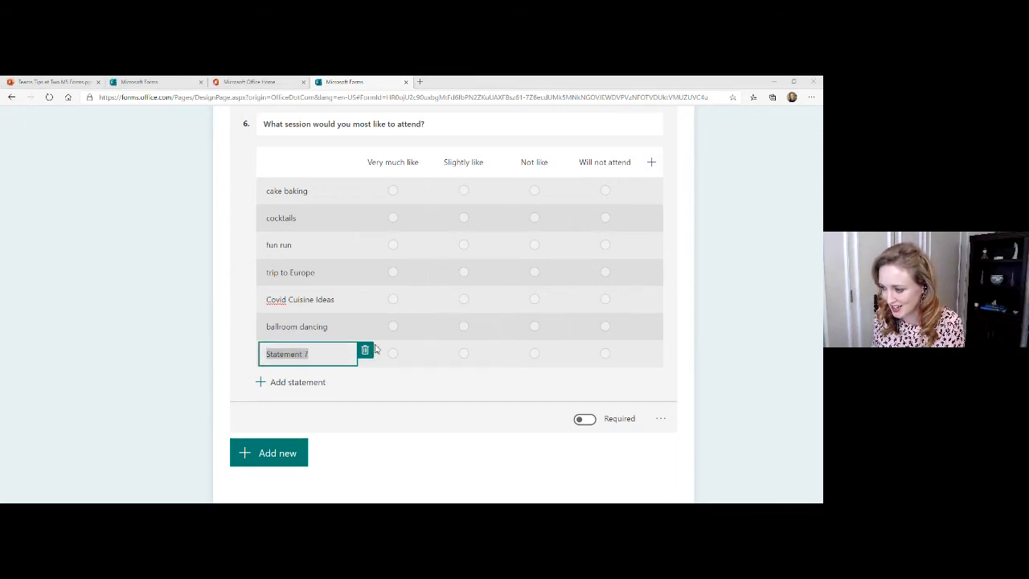
click(318, 358)
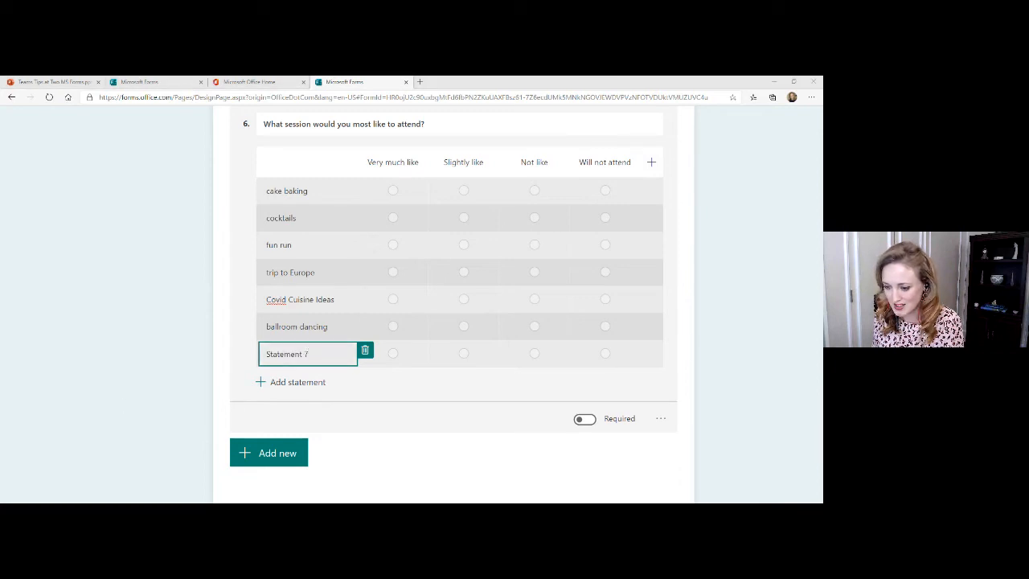
click(296, 354)
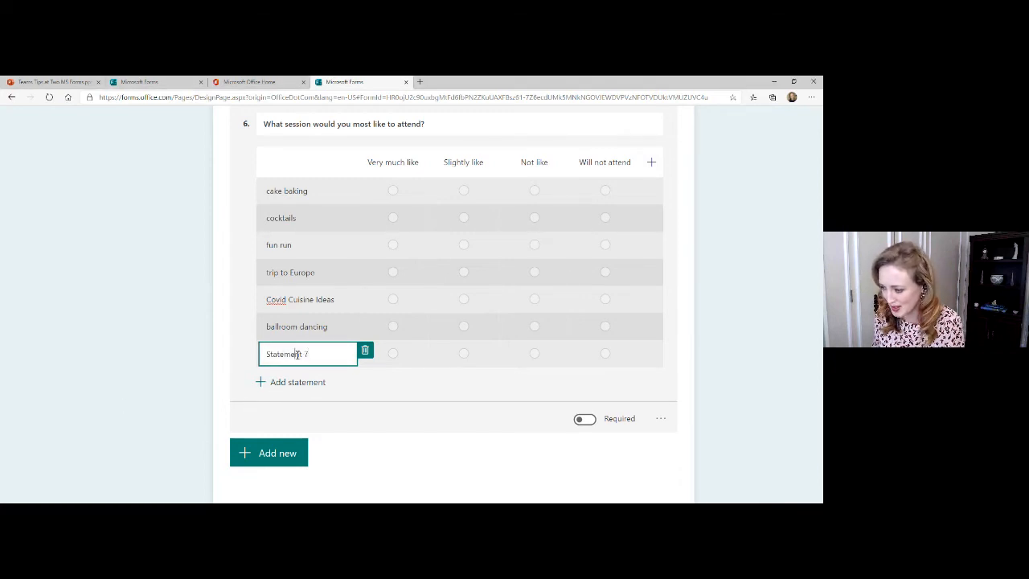
triple_click(296, 354)
text(Teams breakout sessions?)
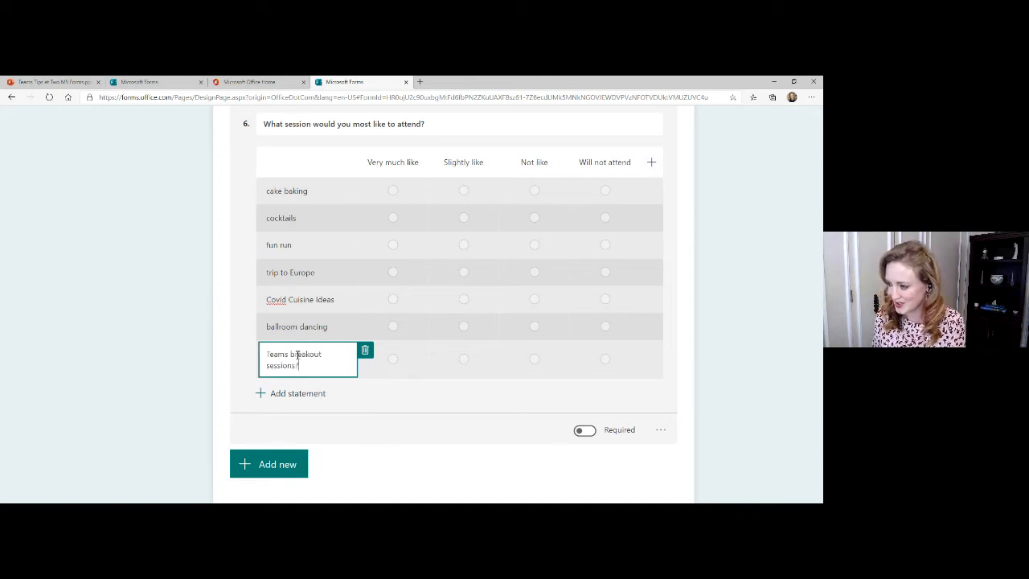
key(BackSpace)
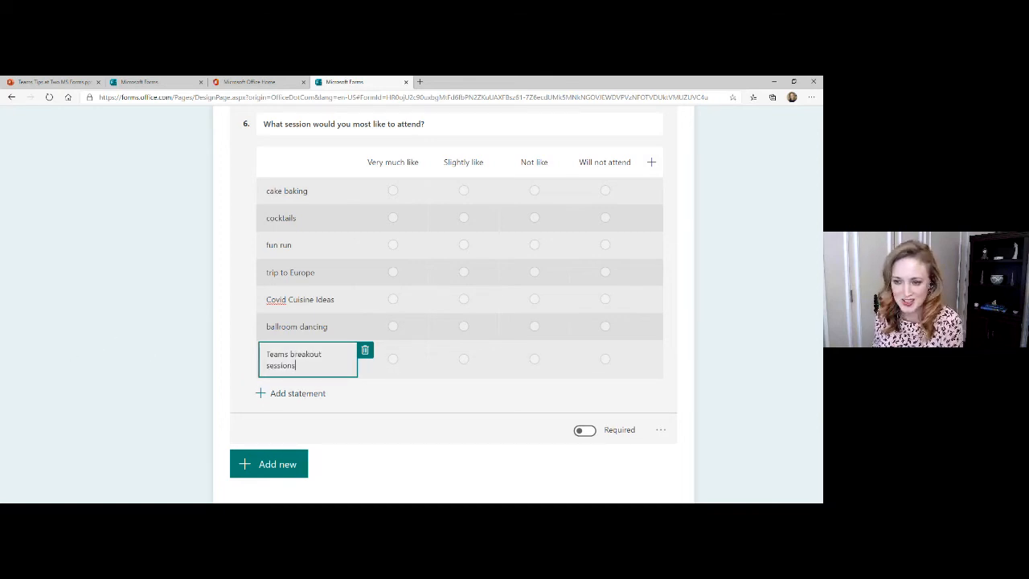
scroll(150, 354, up, 2)
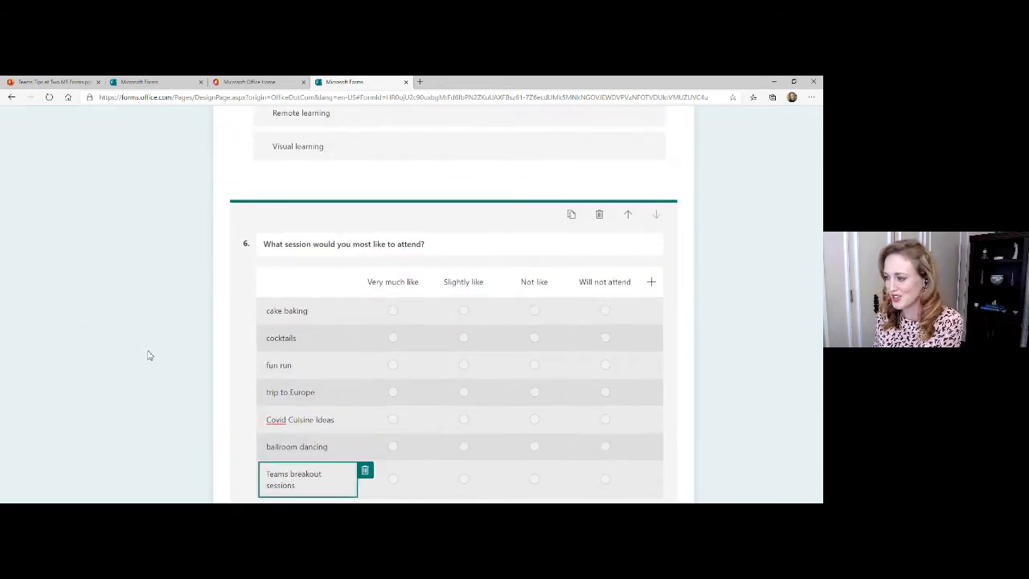
scroll(148, 356, down, 2)
scroll(149, 355, up, 1)
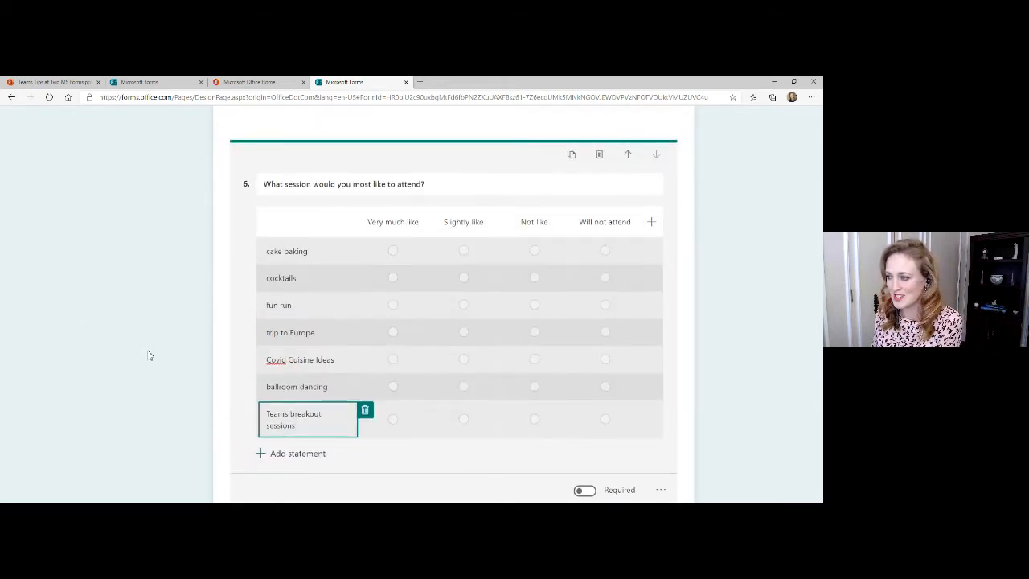
scroll(149, 355, down, 1)
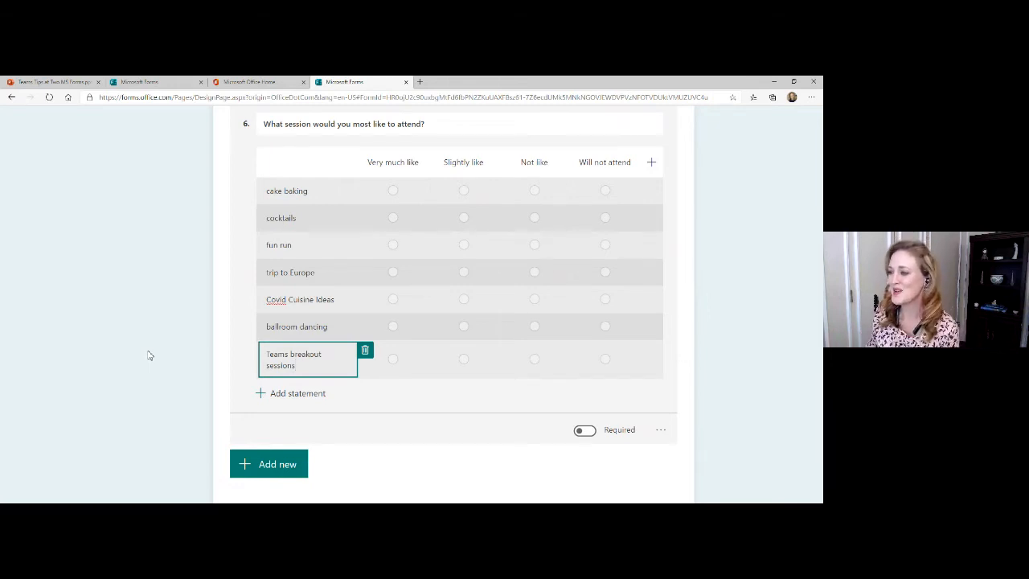
Move the rating question "How easy was using this form to register?" down to the end of the form
click(217, 182)
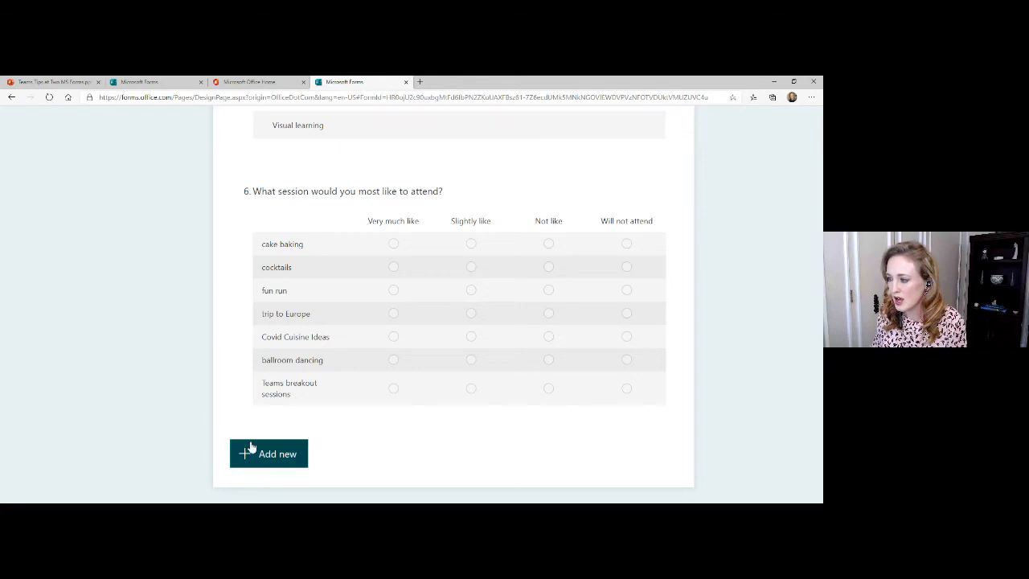
scroll(250, 447, up, 3)
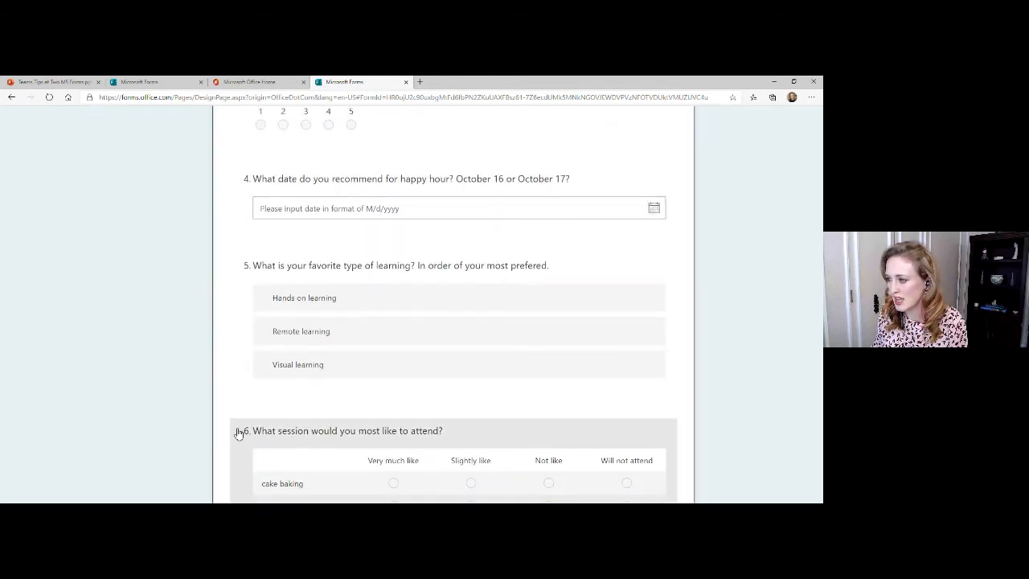
scroll(239, 434, up, 2)
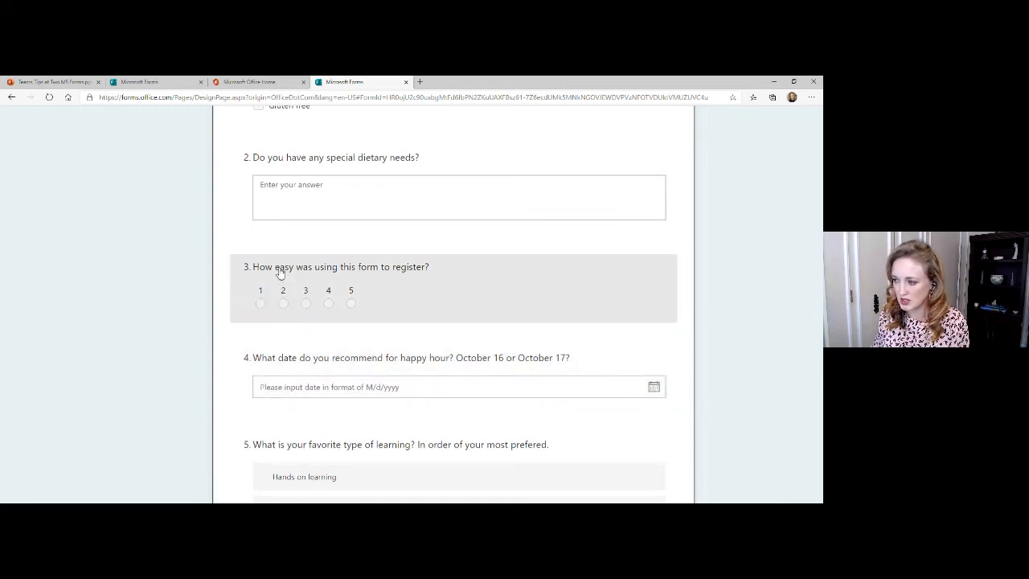
click(442, 271)
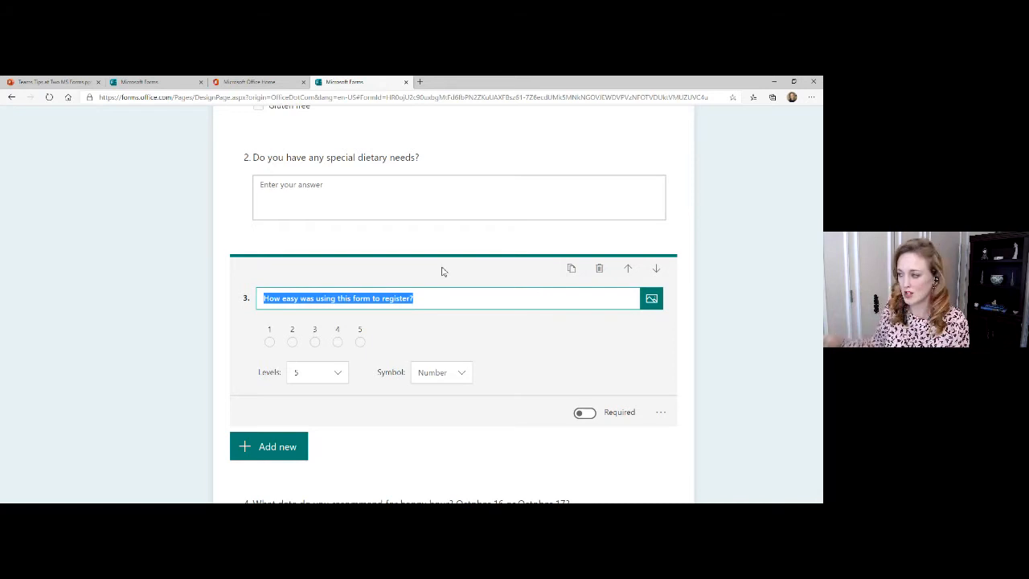
click(214, 250)
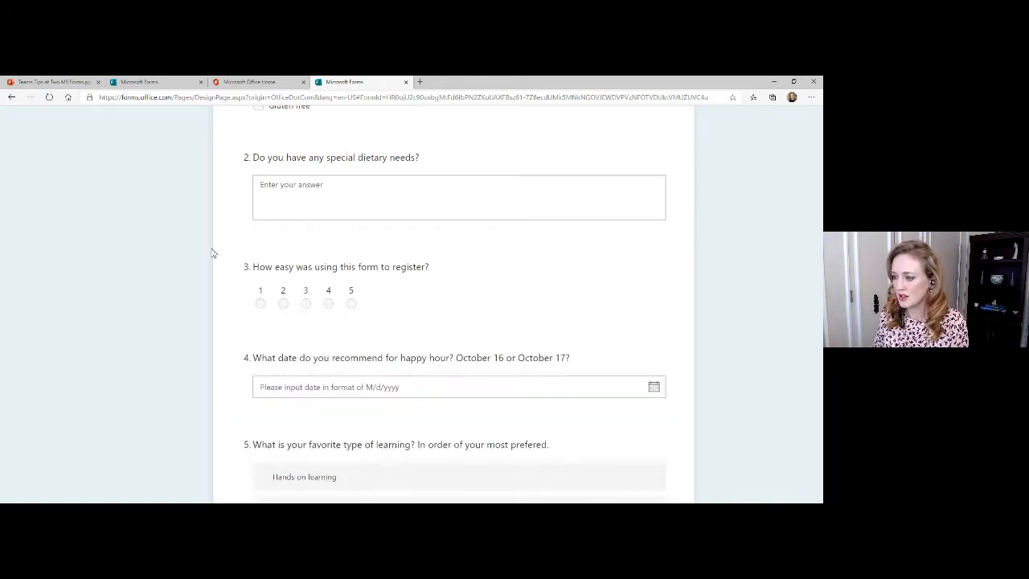
click(300, 265)
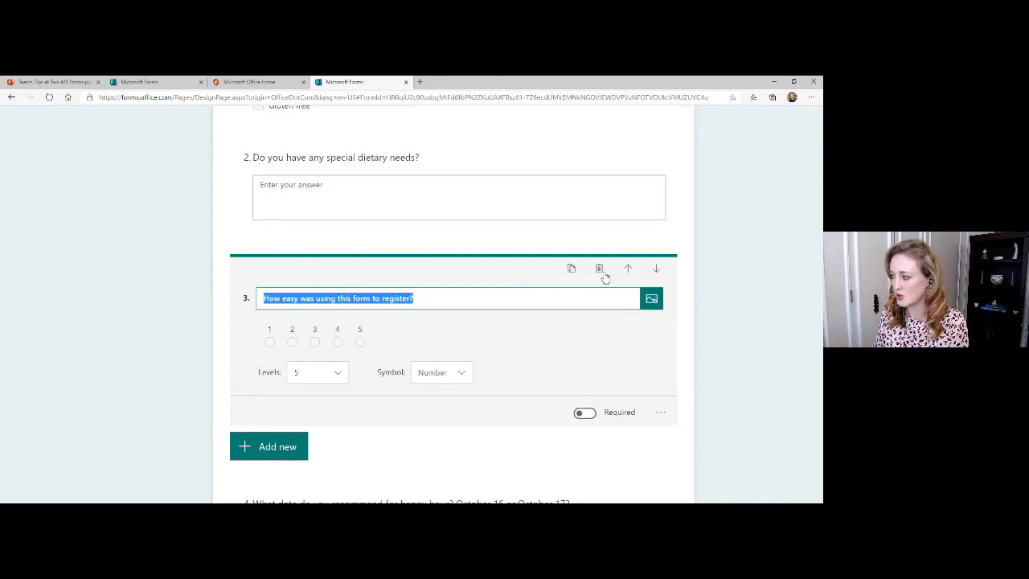
click(628, 271)
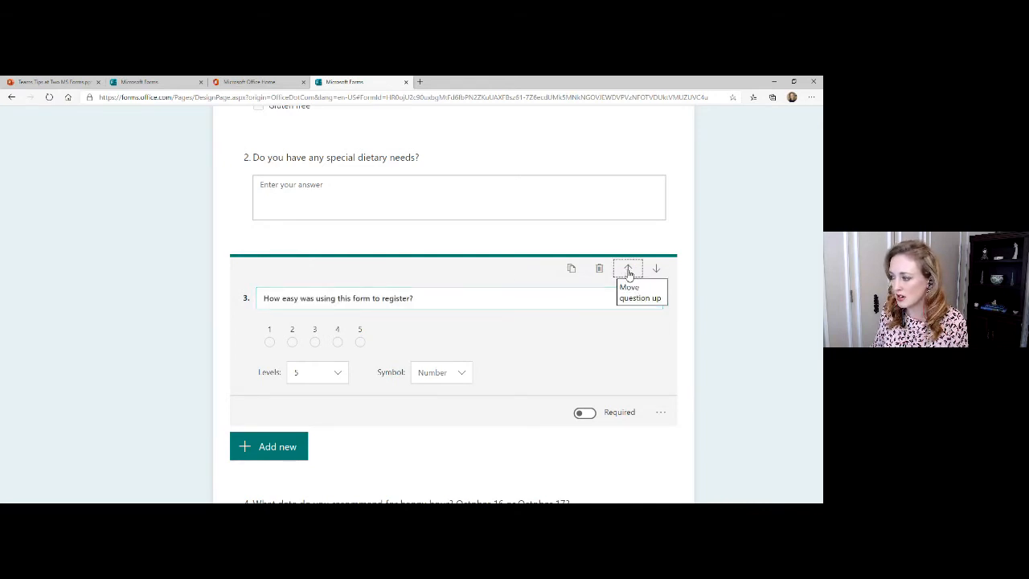
click(656, 271)
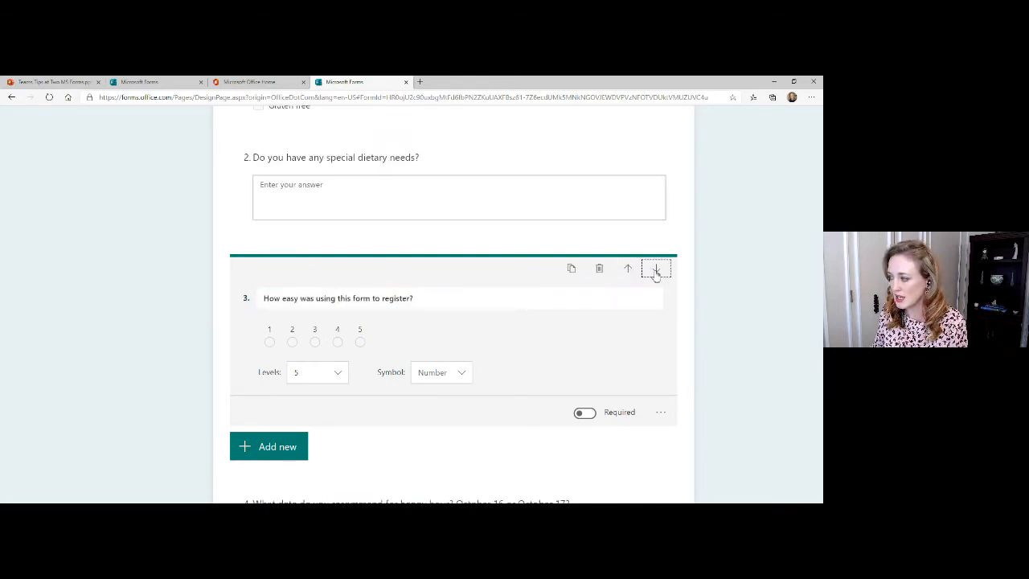
click(656, 271)
click(657, 272)
click(656, 272)
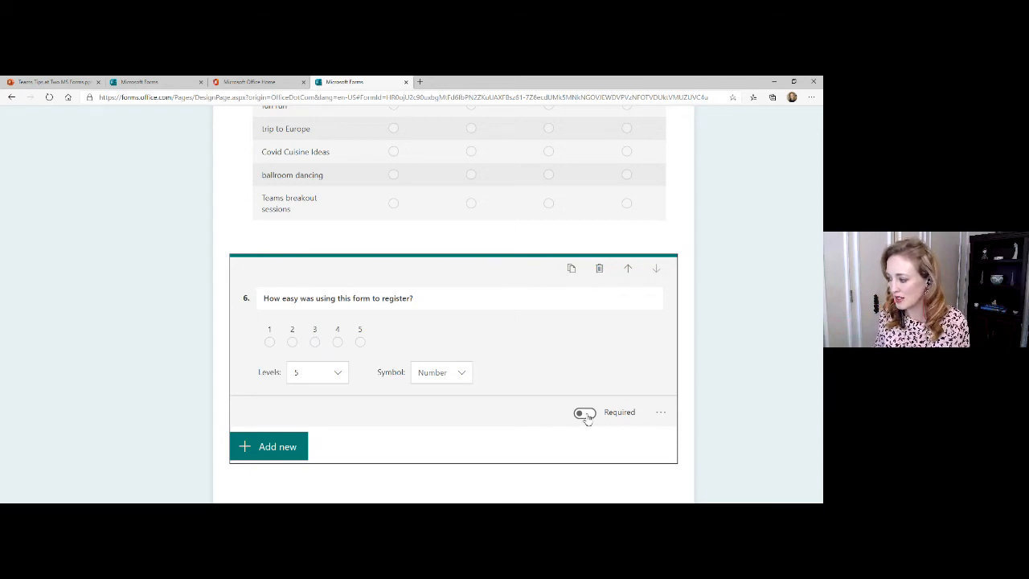
View the additional options available for the rating question, without applying any
click(663, 414)
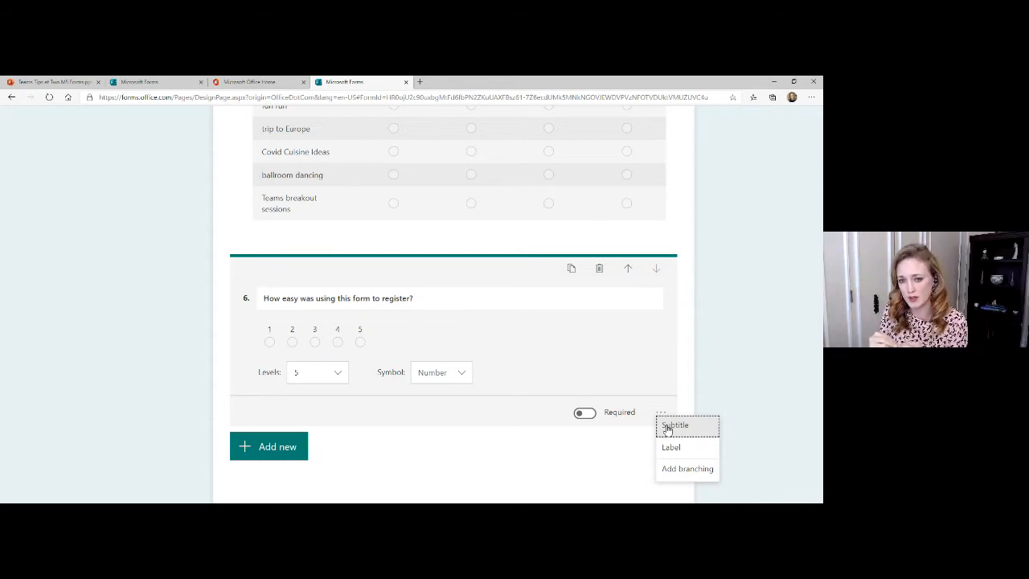
scroll(350, 465, down, 1)
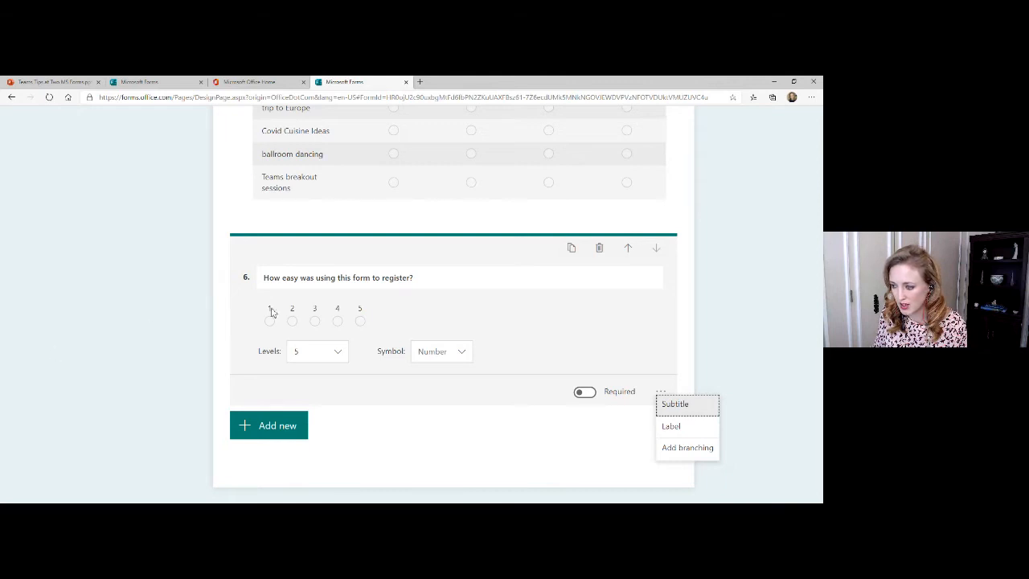
click(569, 347)
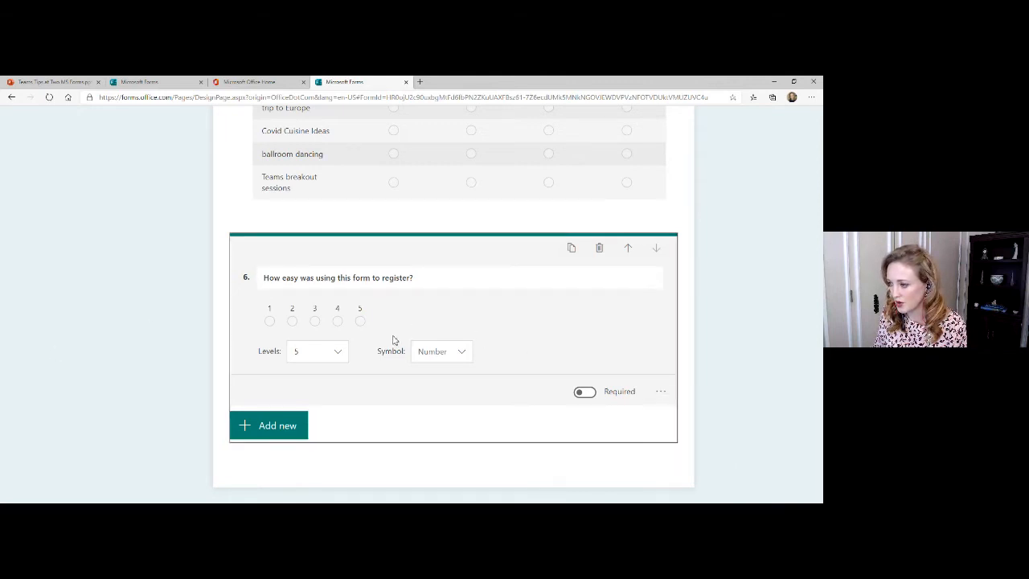
click(661, 394)
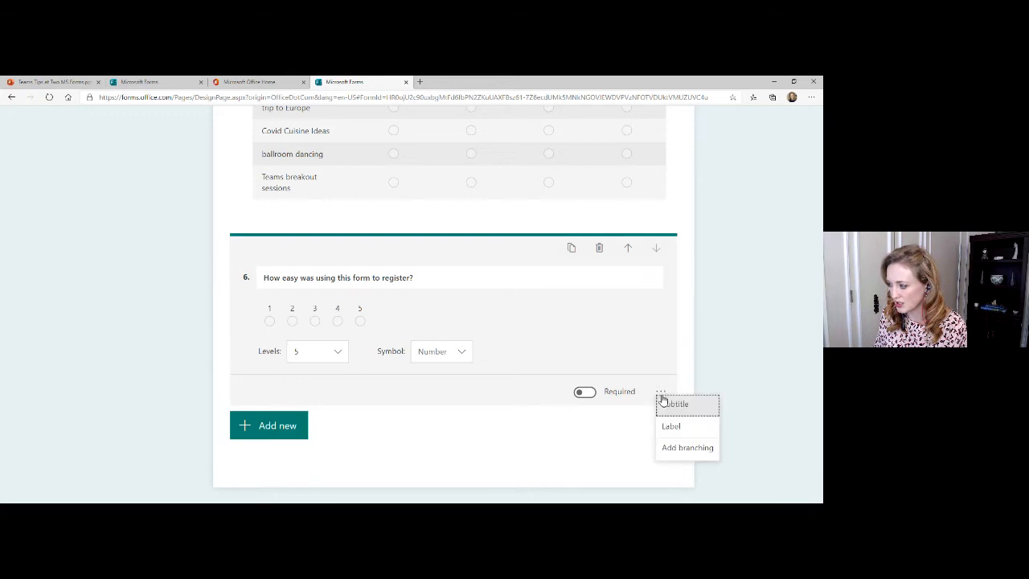
click(715, 357)
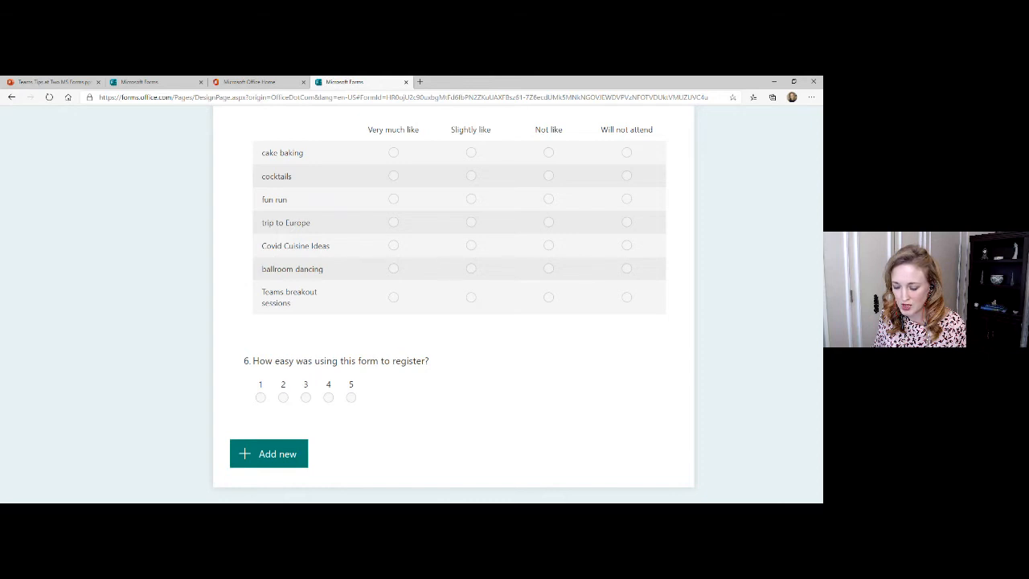
Check whether the statements in the Likert question can be reordered, selecting the "cocktails" statement
click(319, 298)
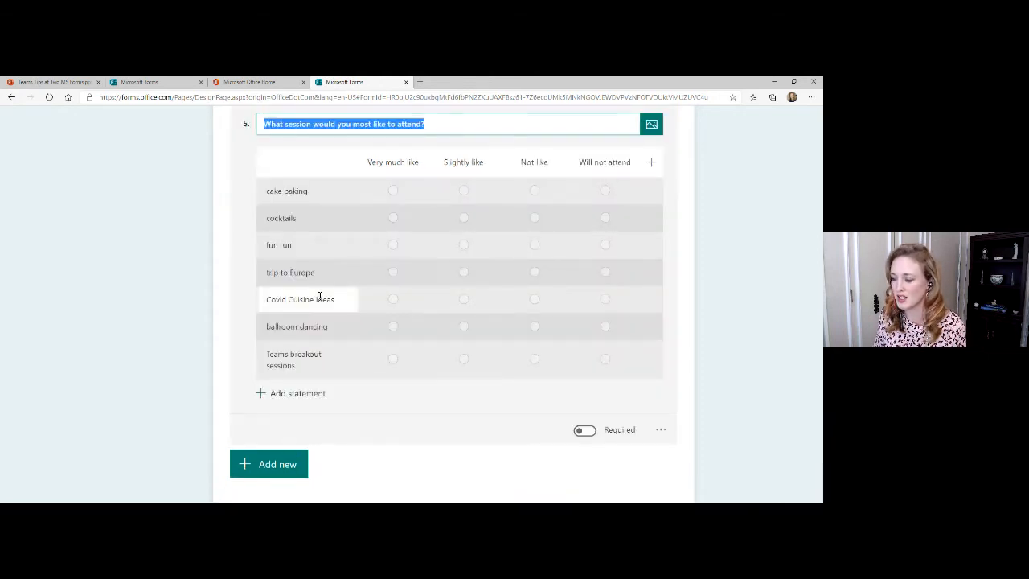
scroll(305, 282, up, 2)
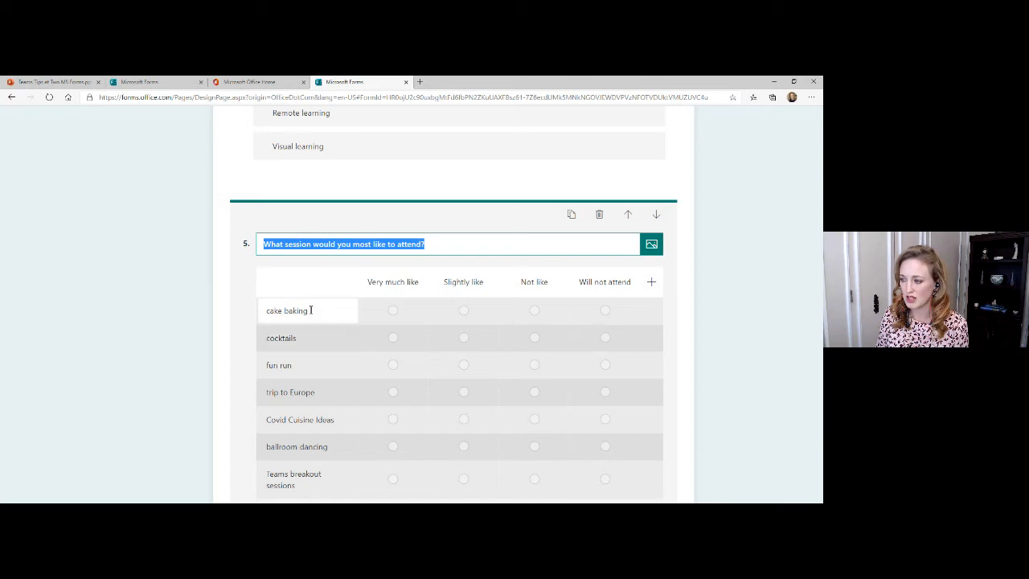
click(304, 336)
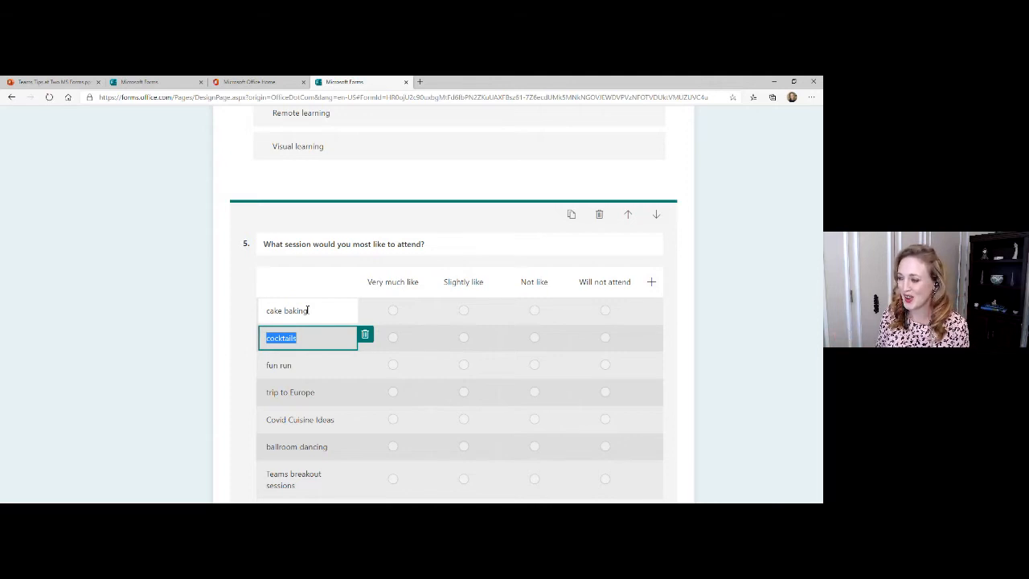
click(311, 334)
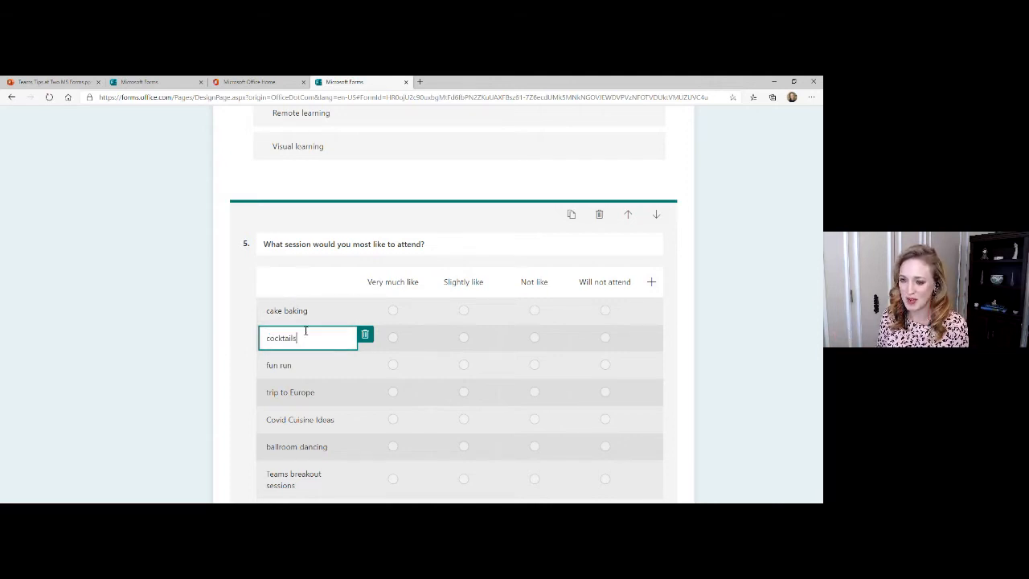
Move the "Visual learning" option to the first place in the favorite type of learning question
scroll(305, 329, up, 3)
click(317, 350)
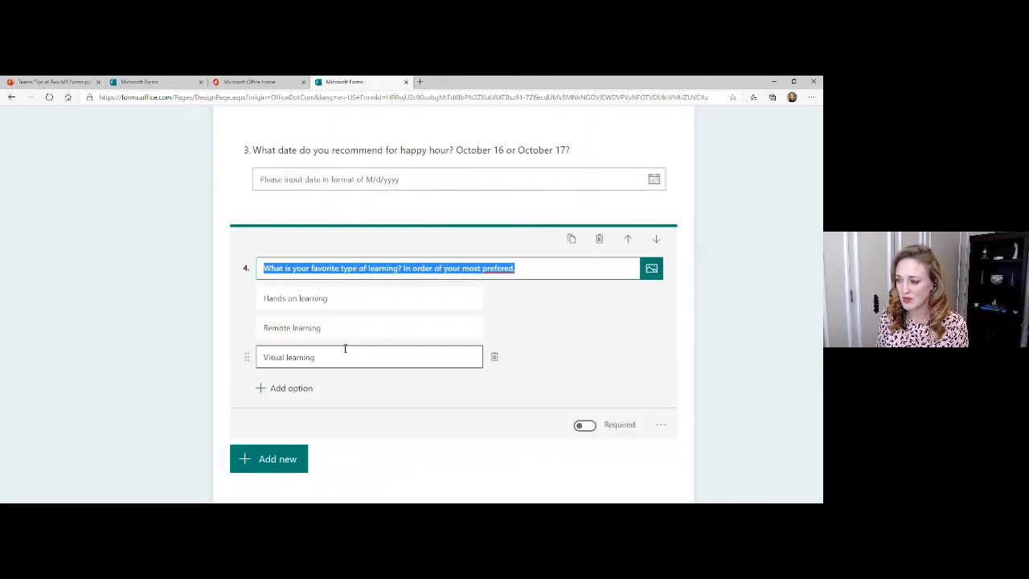
drag(247, 359, 248, 297)
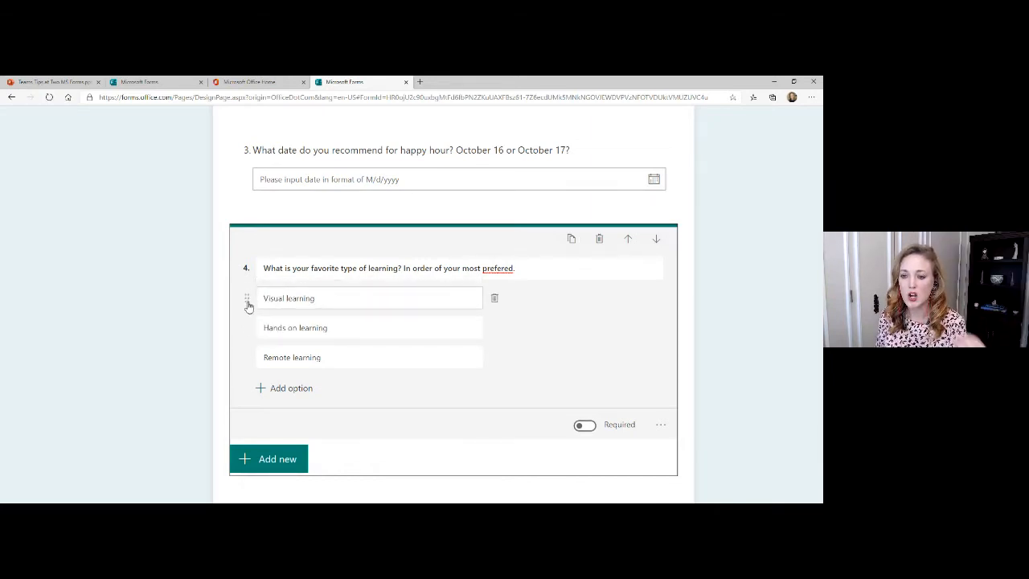
Move the "Gluten free" option to the first place in the meal selection question
scroll(248, 305, up, 3)
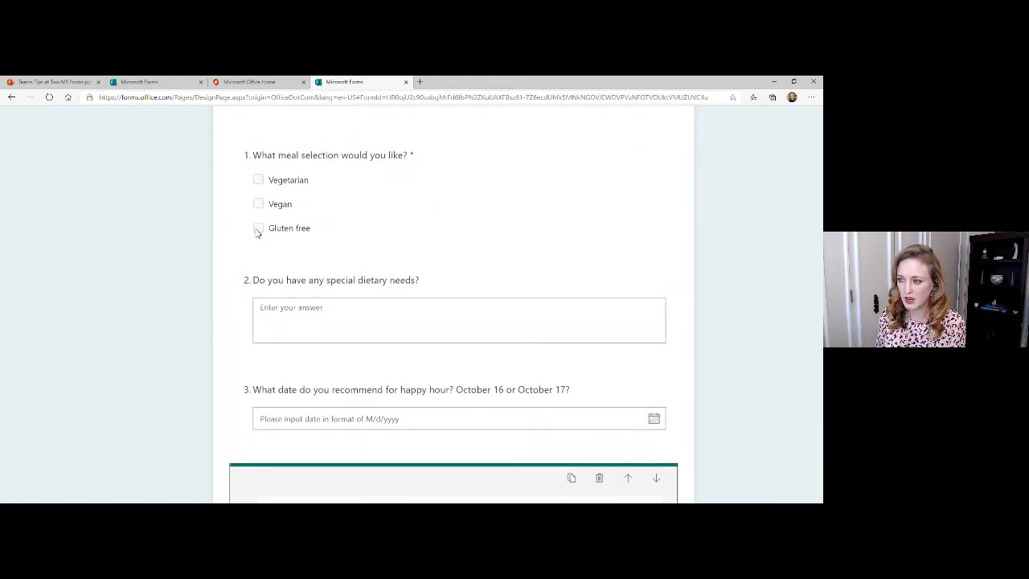
click(324, 208)
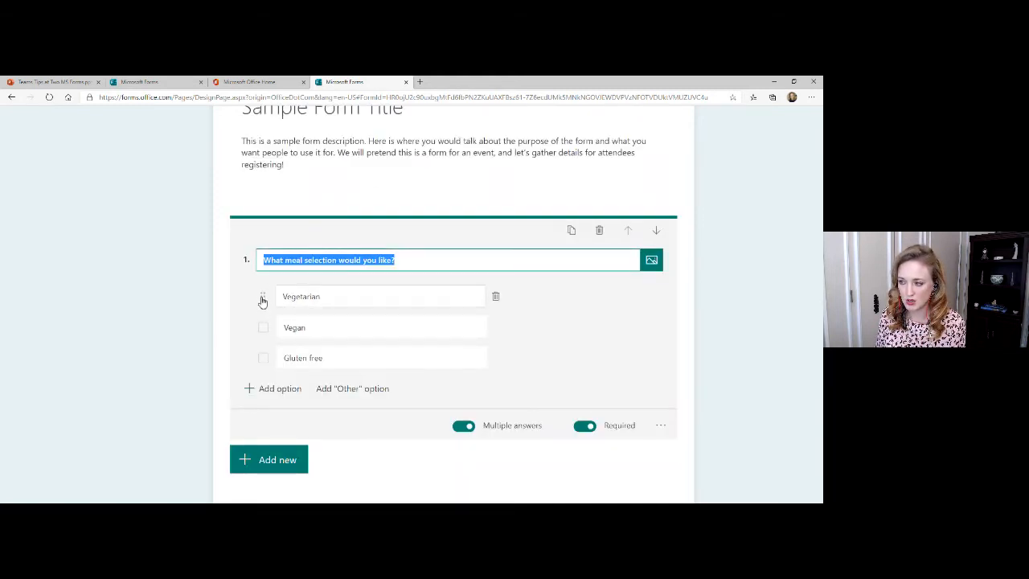
drag(265, 356, 262, 297)
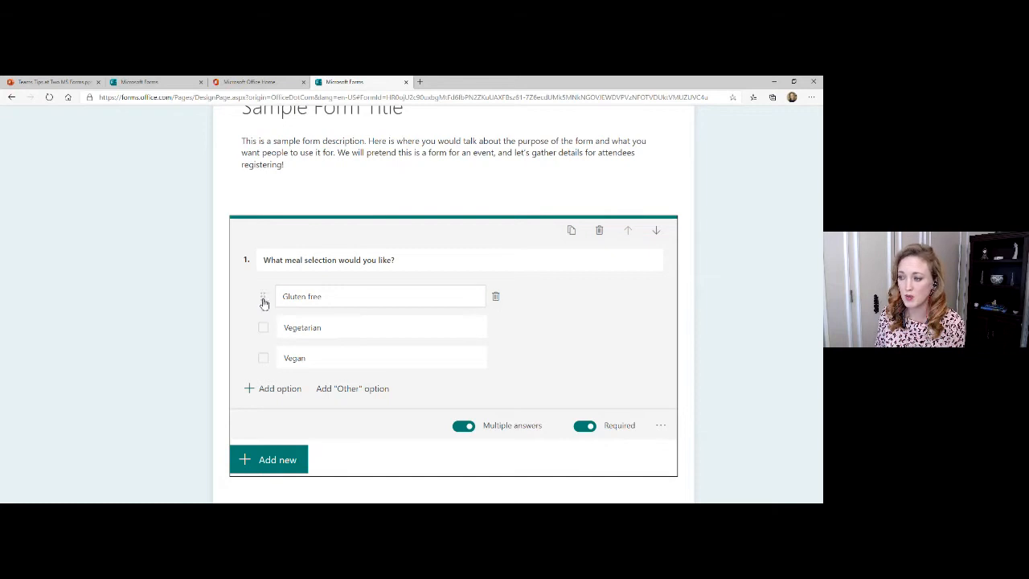
mouse_move(264, 358)
mouse_down()
mouse_move(258, 323)
mouse_move(265, 373)
mouse_move(264, 352)
mouse_move(266, 361)
mouse_up()
Review the happy hour date, special dietary needs and learning type questions in their editing view for reordering controls
scroll(268, 363, down, 5)
scroll(270, 366, down, 3)
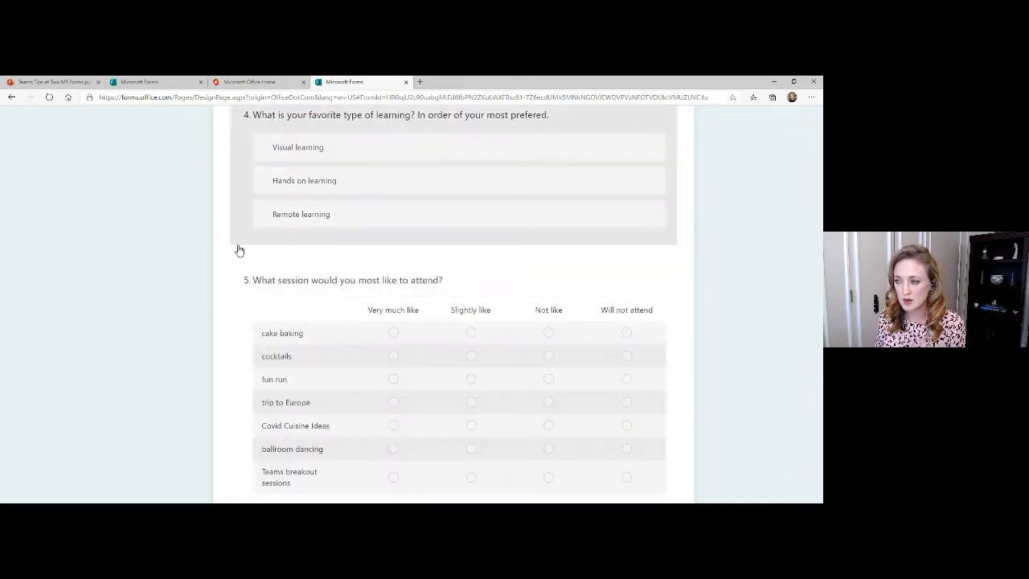
scroll(241, 249, up, 3)
click(245, 305)
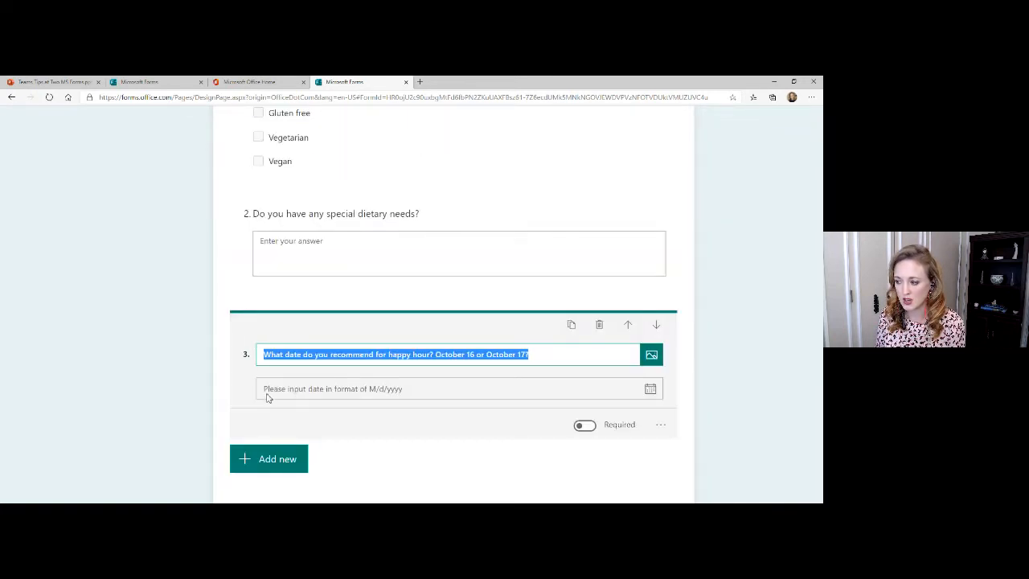
click(273, 260)
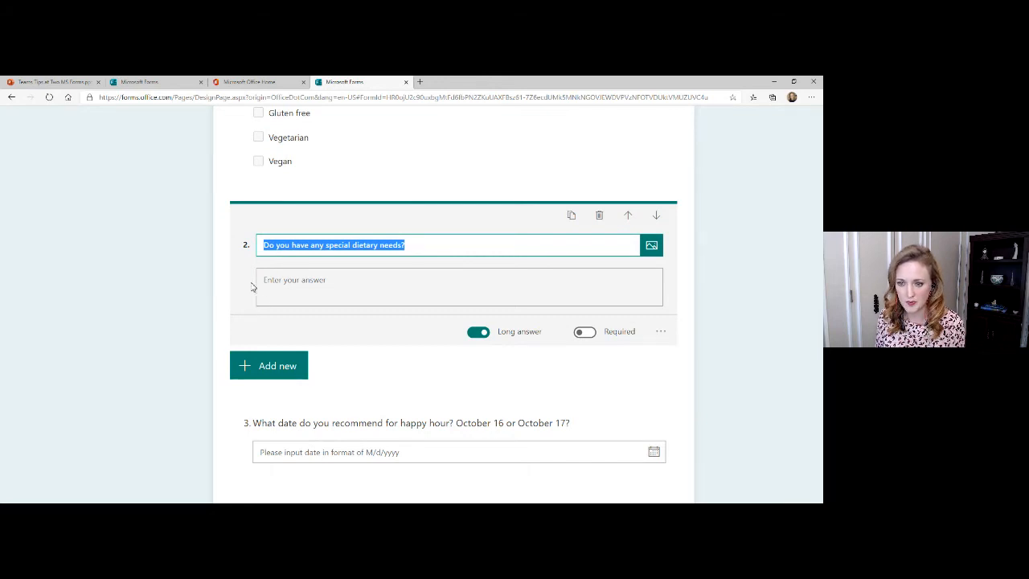
scroll(250, 286, down, 7)
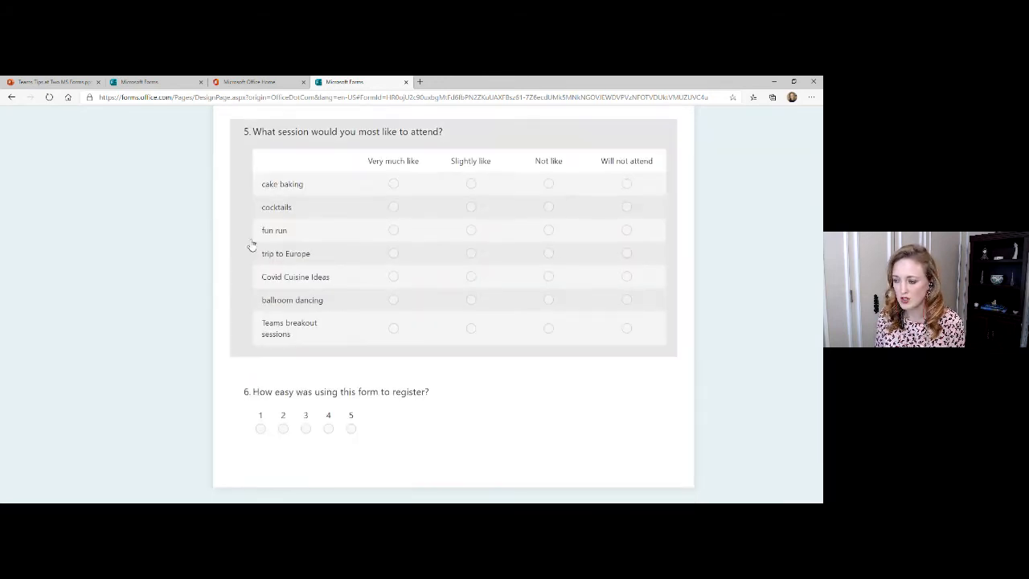
scroll(249, 340, up, 3)
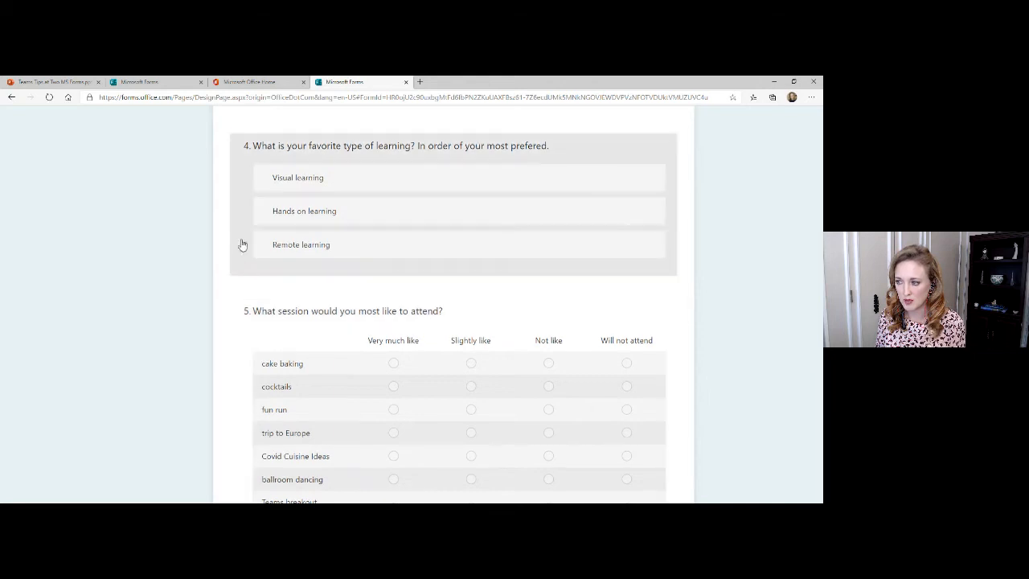
click(242, 245)
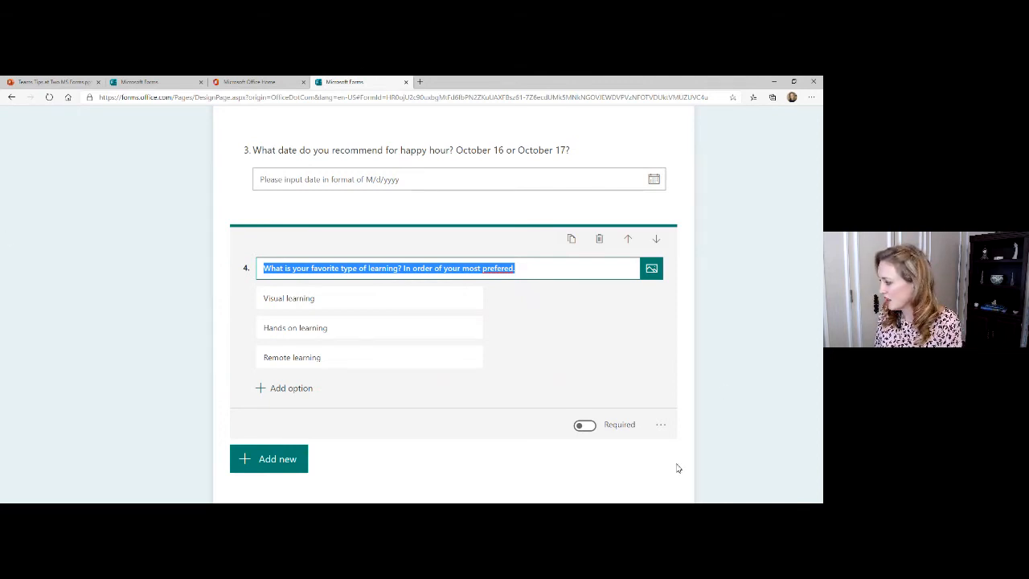
Add a file upload question after the rating question and accept creating a SharePoint folder for the responses
scroll(363, 357, down, 5)
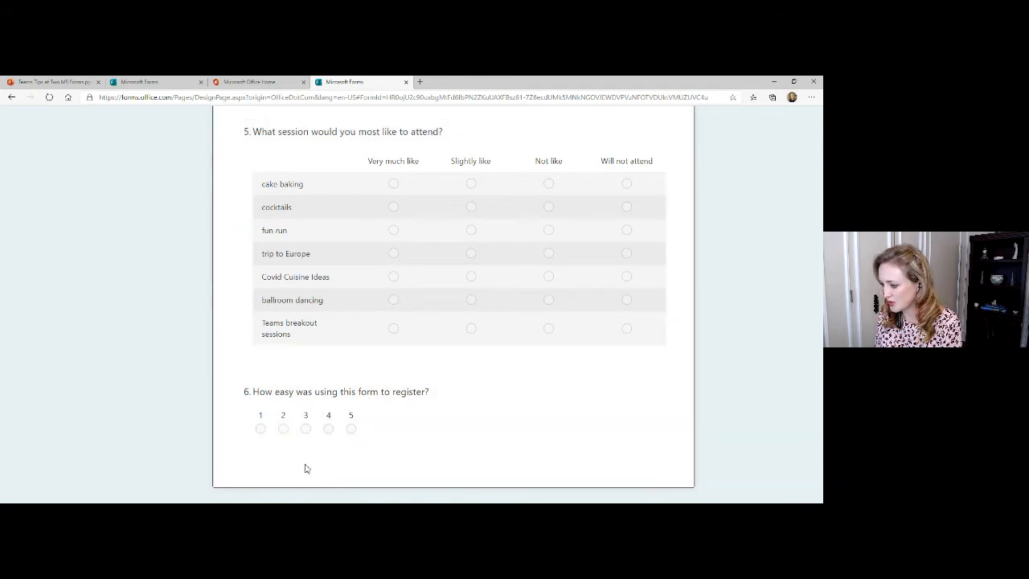
scroll(289, 459, up, 1)
scroll(487, 434, down, 1)
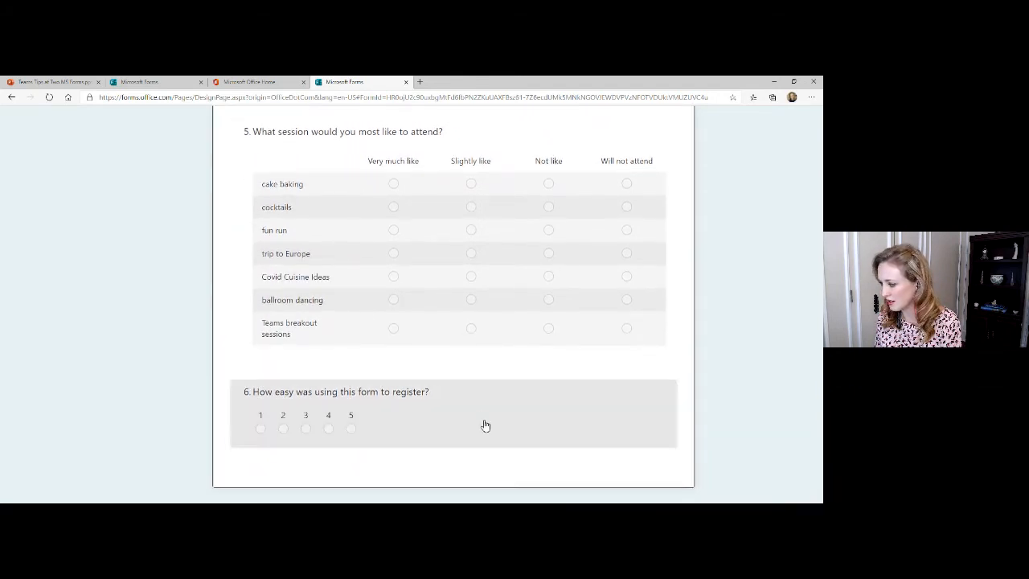
click(485, 422)
click(270, 432)
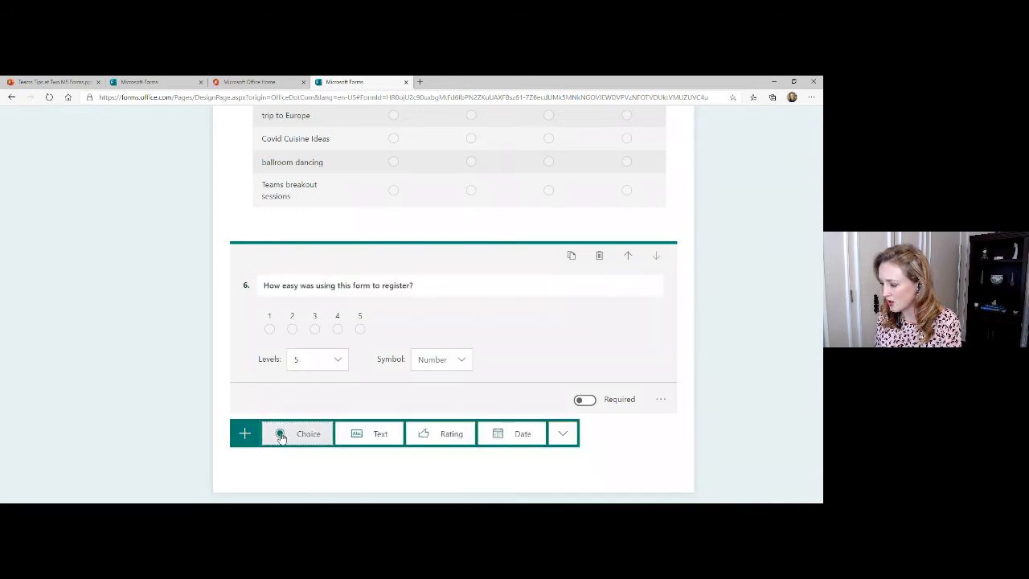
click(562, 434)
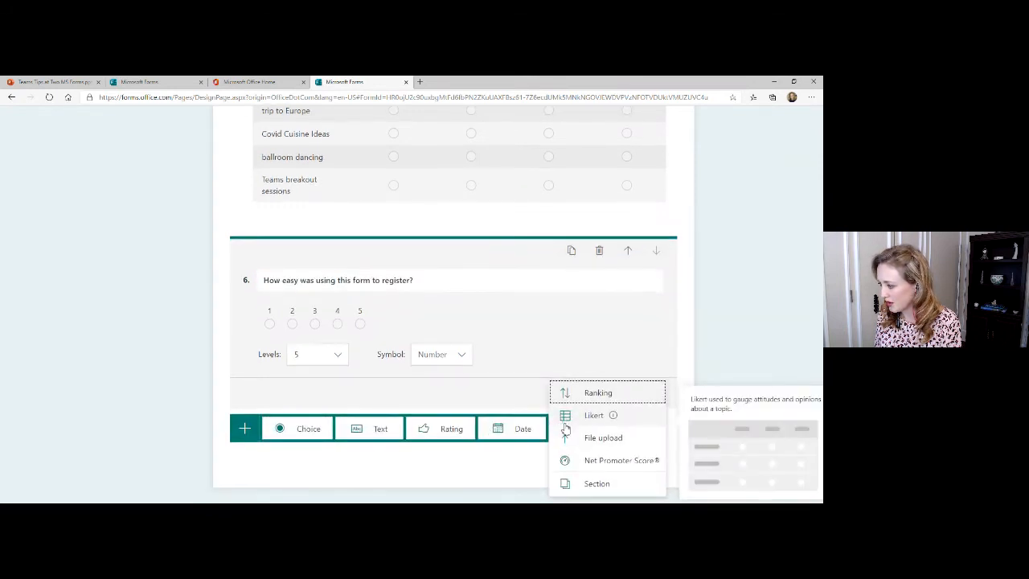
click(563, 438)
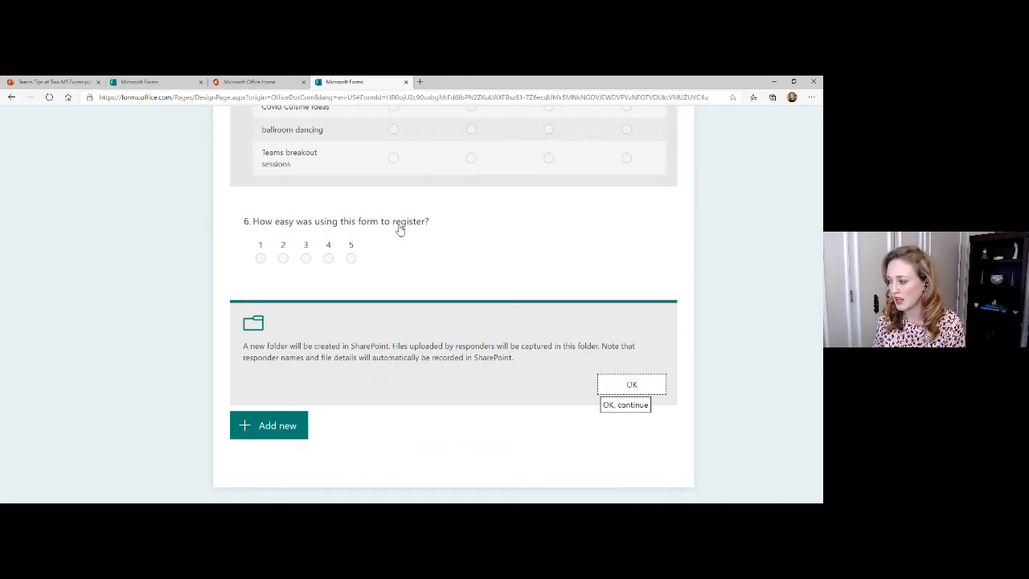
click(632, 384)
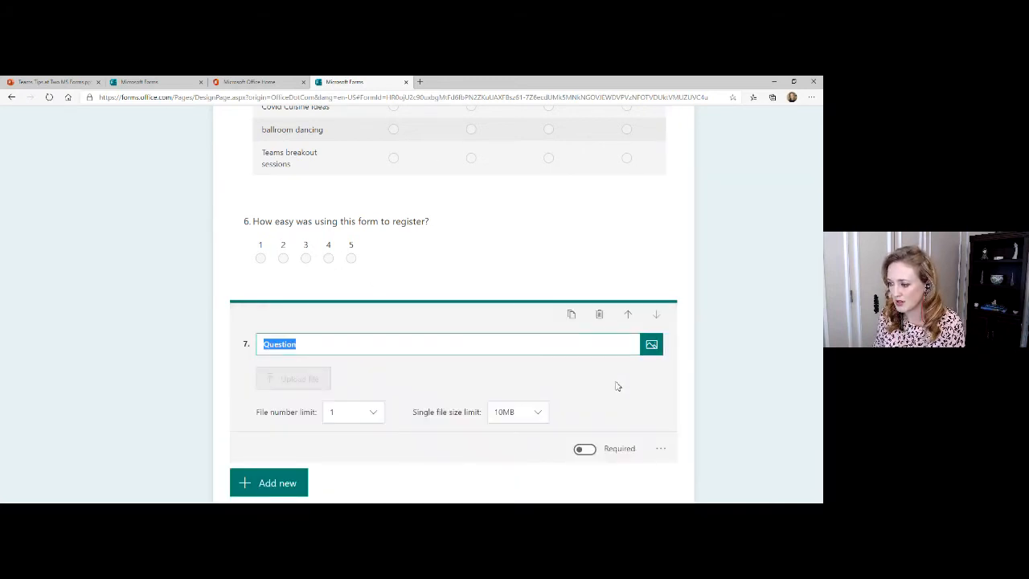
Title the file upload question "Send us your poster proposal and we will review to see if it is approved."
click(305, 344)
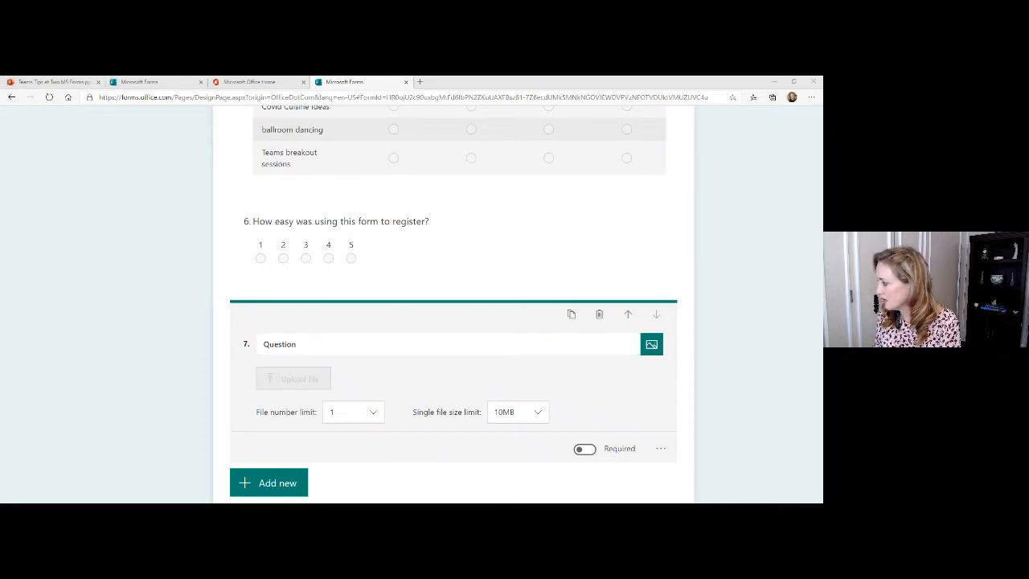
click(296, 346)
drag(298, 345, 254, 349)
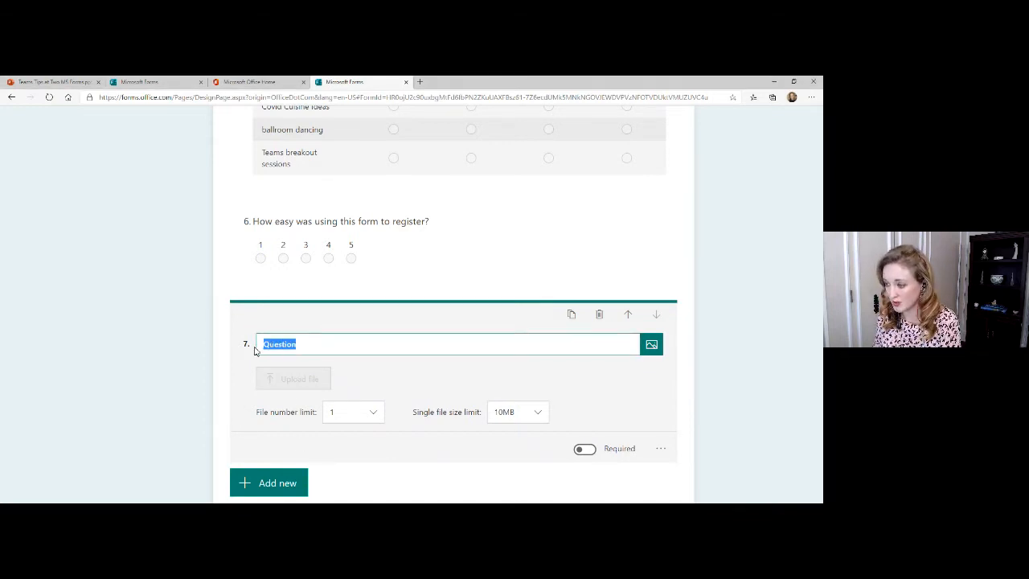
text(Send us your poster proposal and we will review to see if it is approved.)
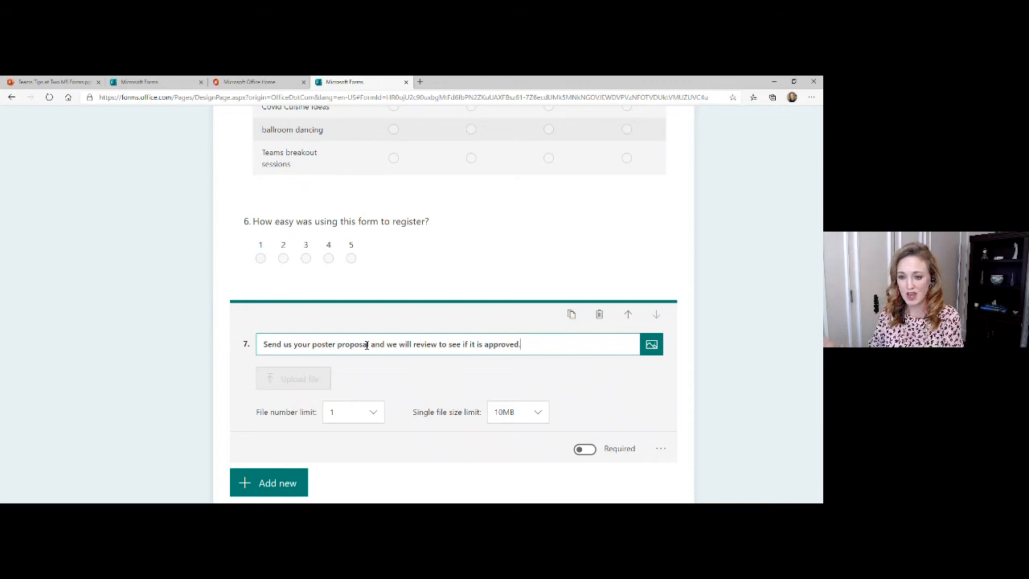
click(156, 383)
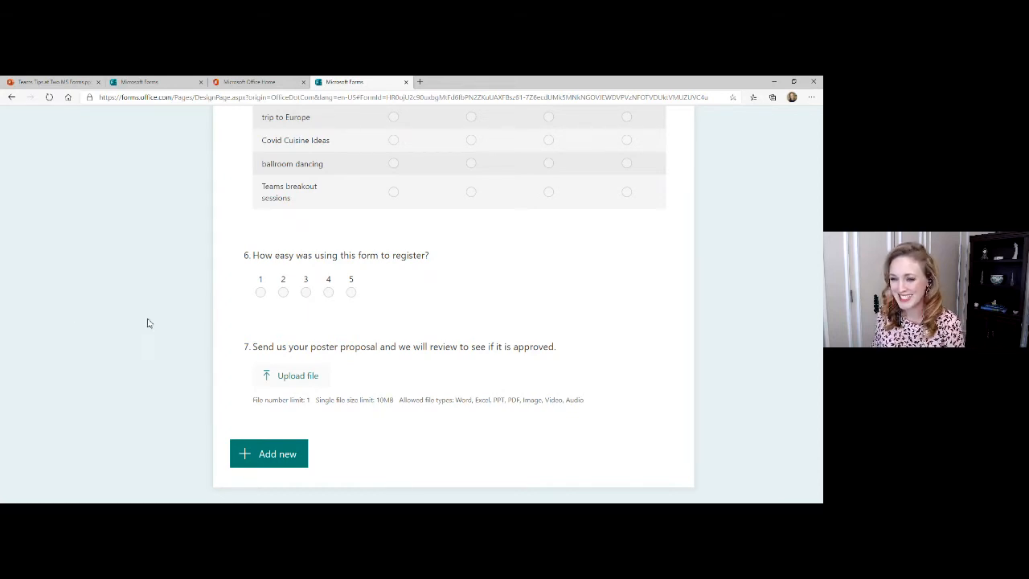
Add a Net Promoter Score question after the poster proposal upload, keeping its suggested wording about recommending to a friend or colleague
click(269, 454)
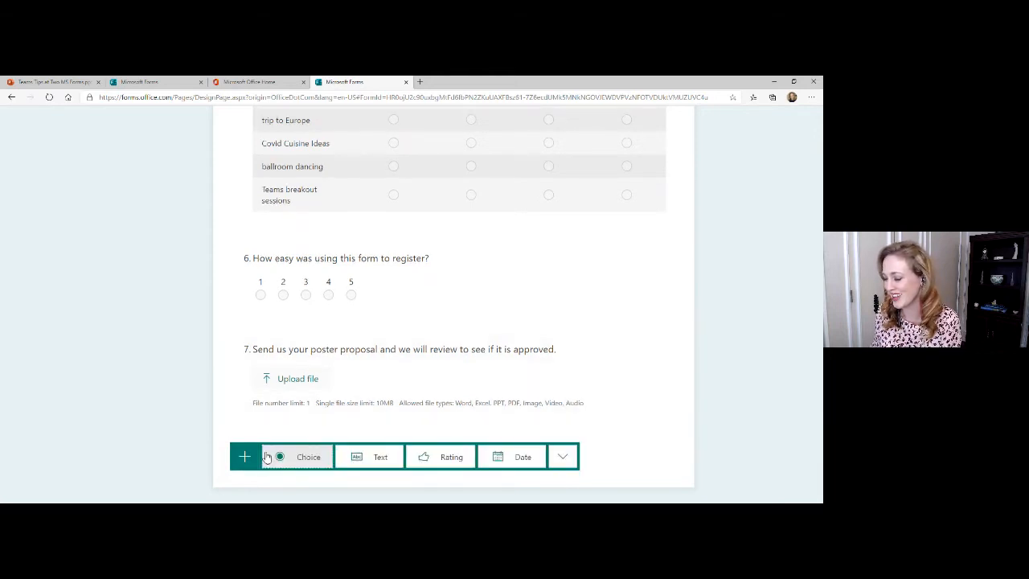
click(569, 458)
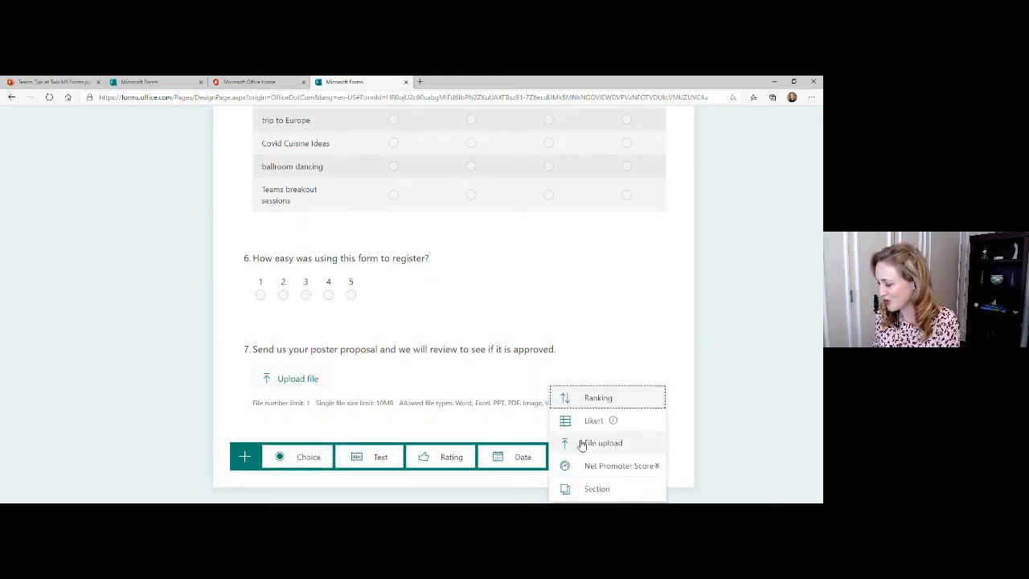
click(586, 473)
click(586, 473)
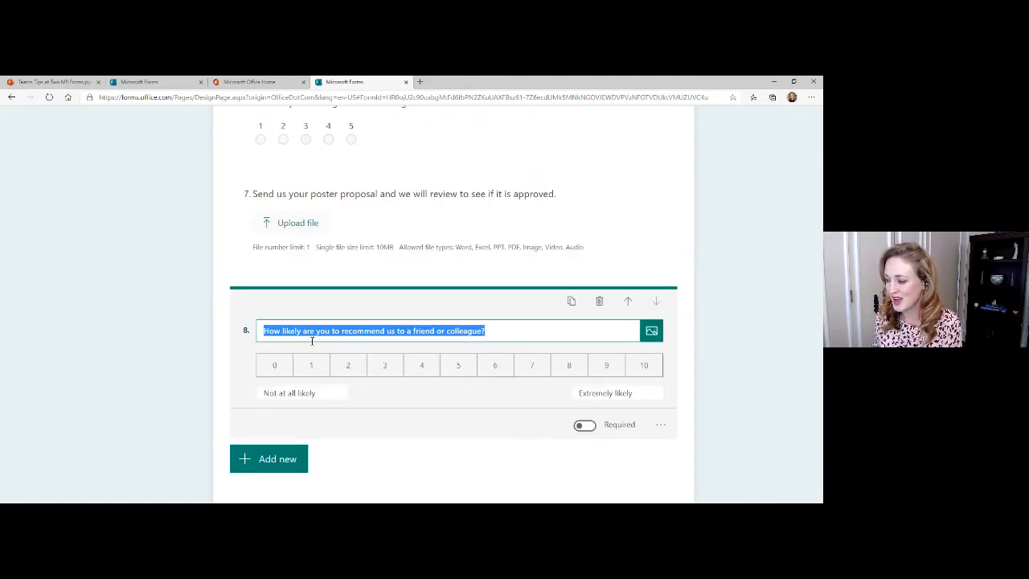
click(246, 355)
click(338, 335)
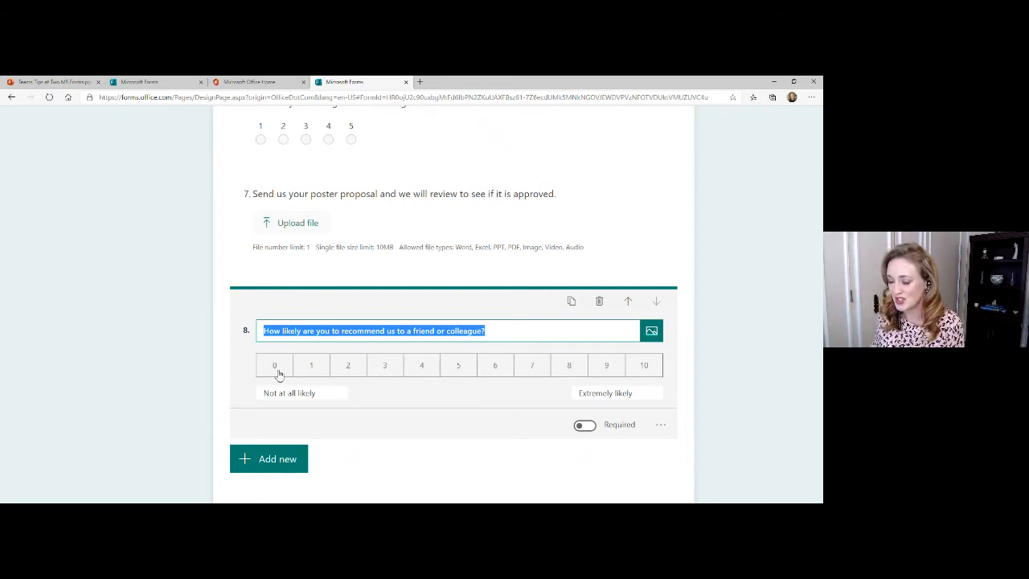
click(430, 404)
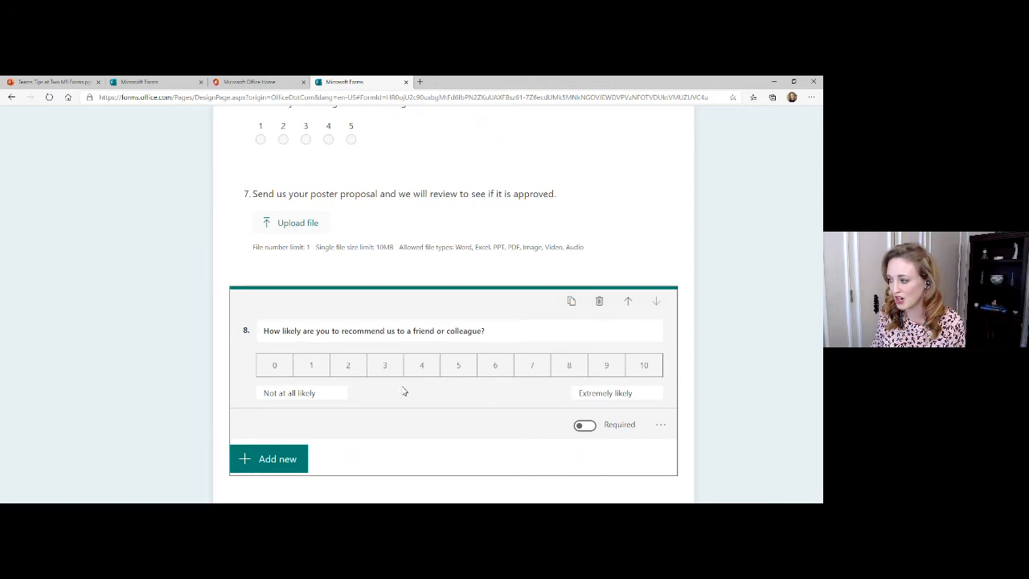
scroll(404, 391, down, 1)
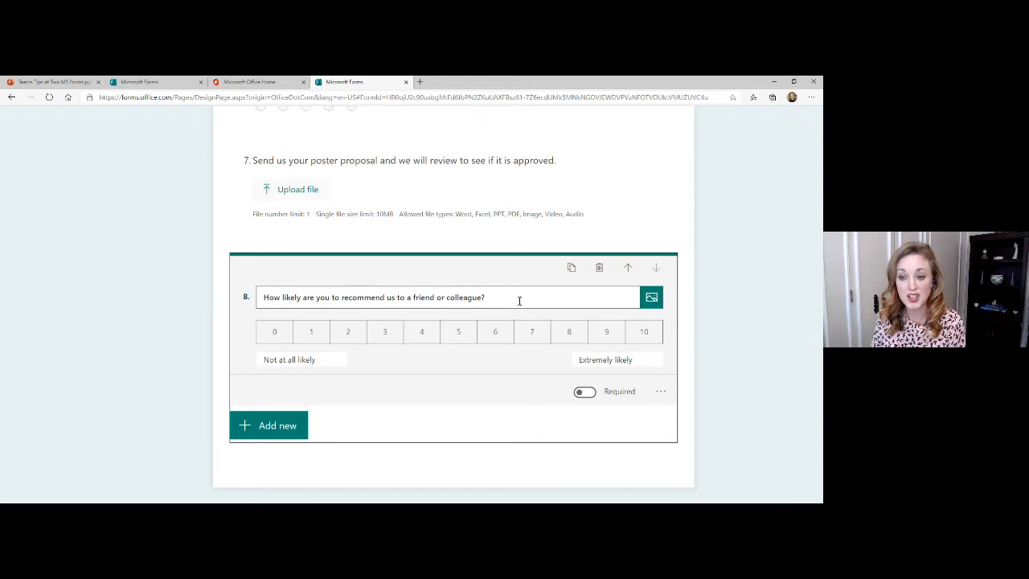
Insert the image "Forms Insta Post (1)" from the desktop folder "Teams Tips _ Microsoft Forms" into the Net Promoter Score question
click(652, 303)
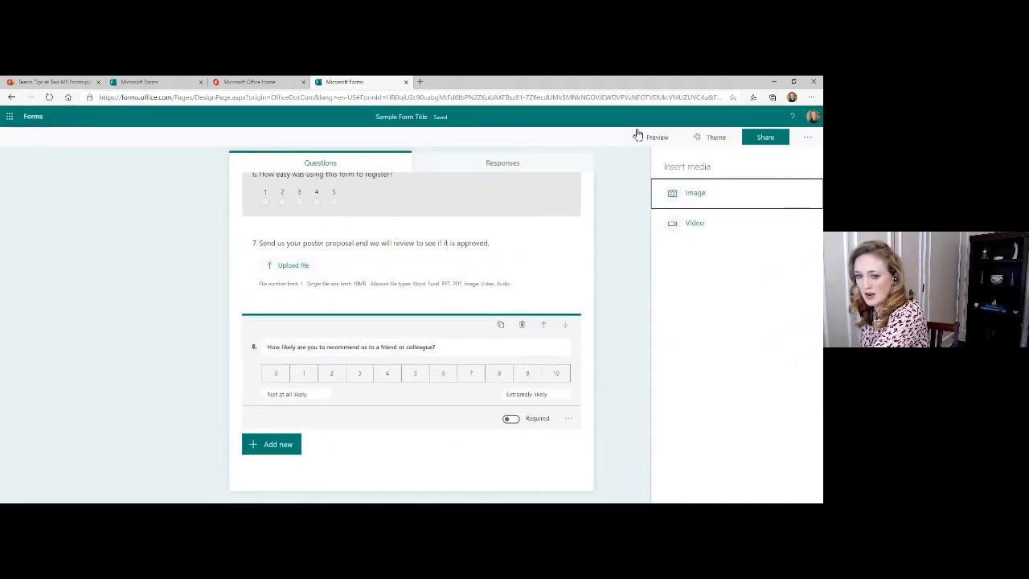
click(712, 205)
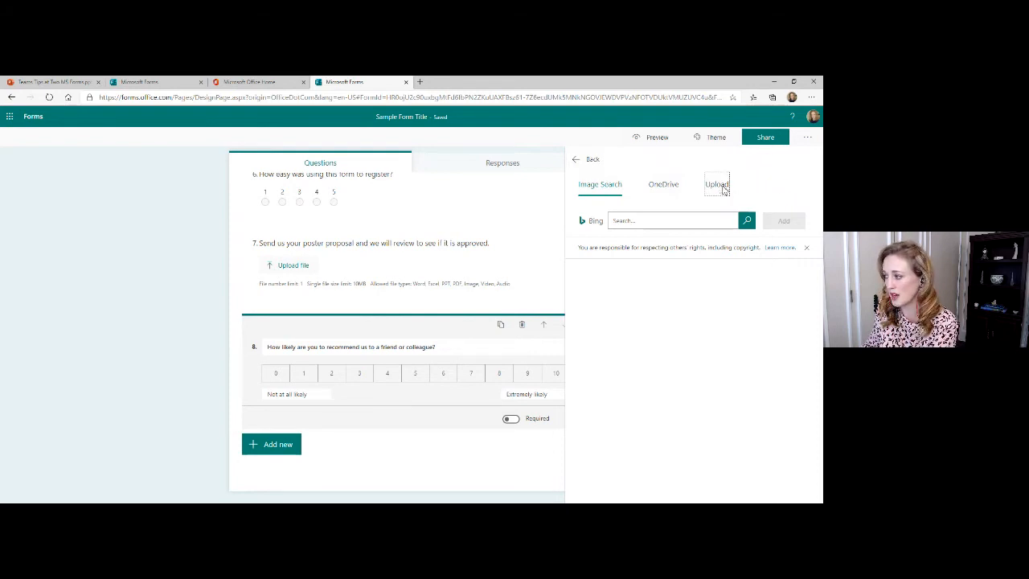
click(720, 187)
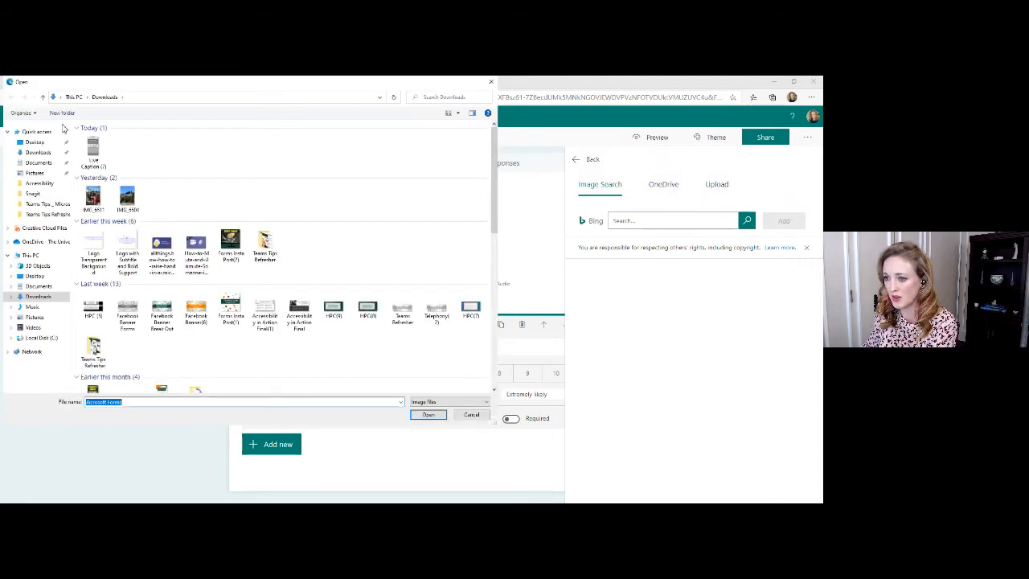
click(35, 142)
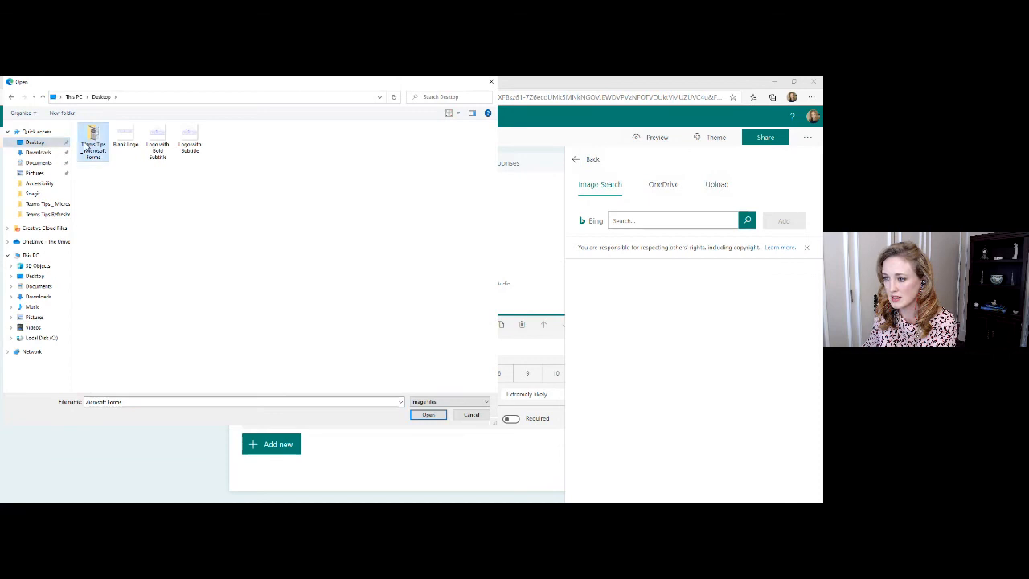
double_click(87, 148)
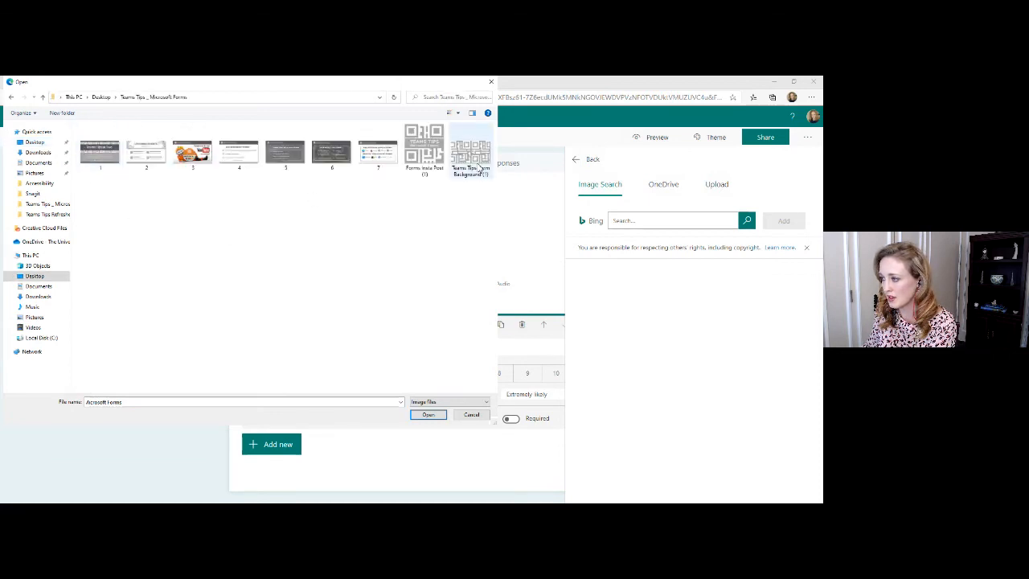
click(424, 149)
click(429, 416)
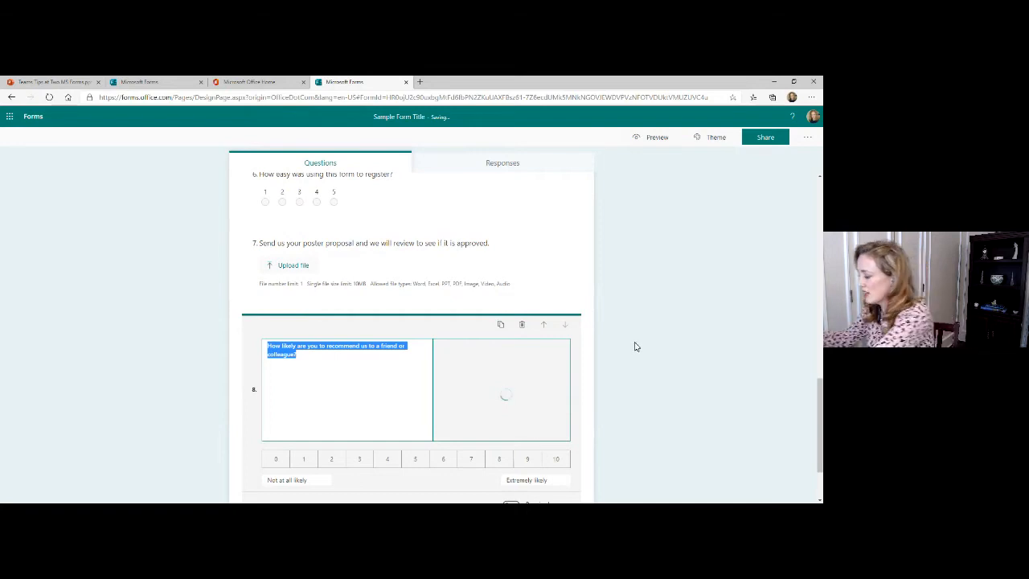
Add a new section after the Net Promoter Score question
scroll(636, 347, up, 1)
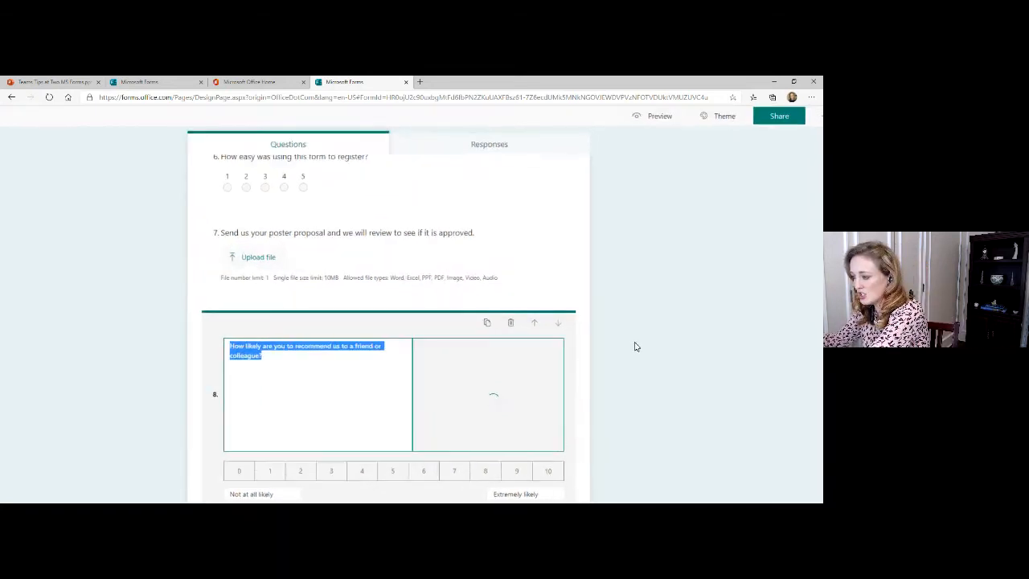
scroll(637, 346, up, 2)
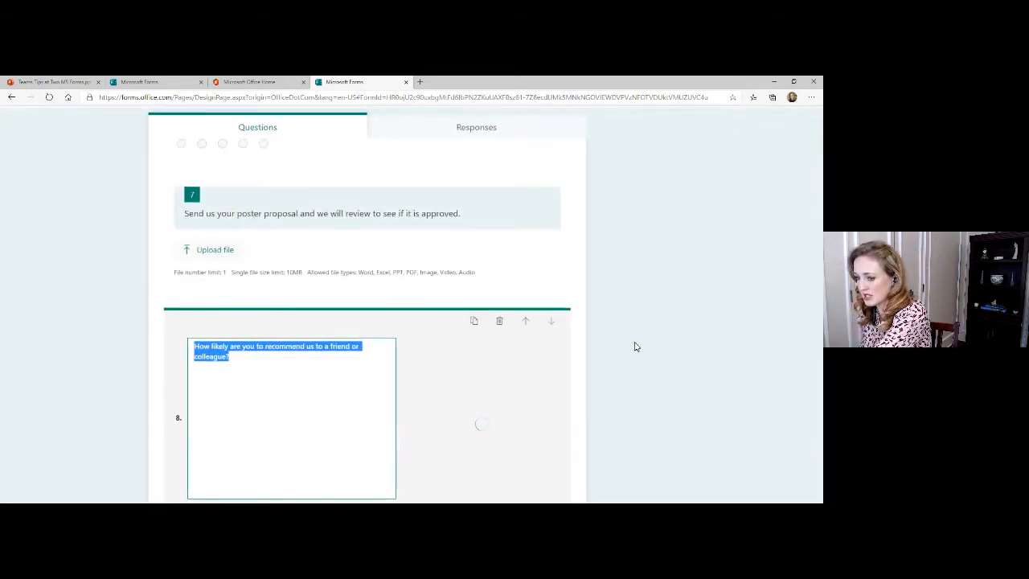
scroll(635, 346, down, 3)
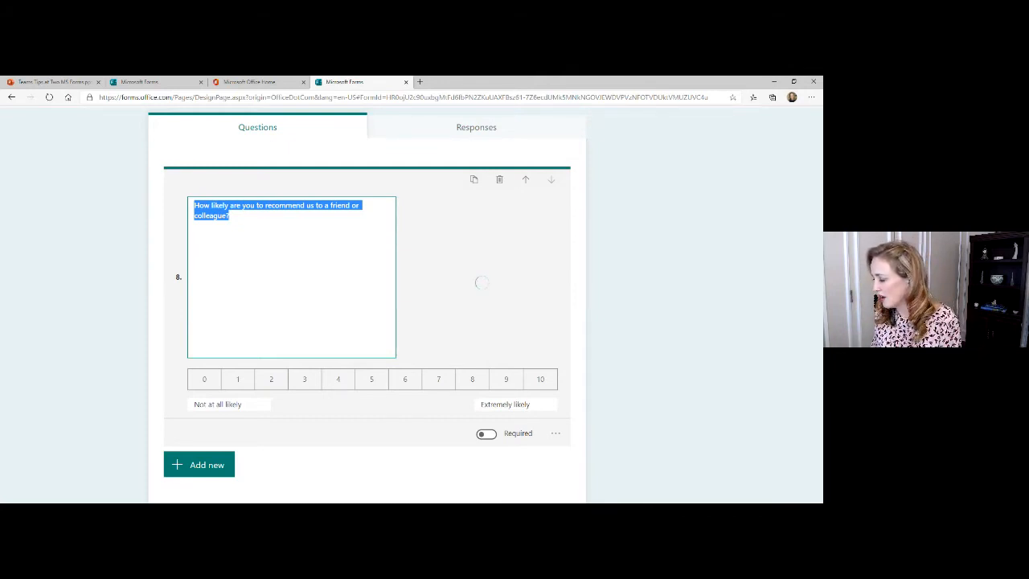
scroll(512, 442, down, 1)
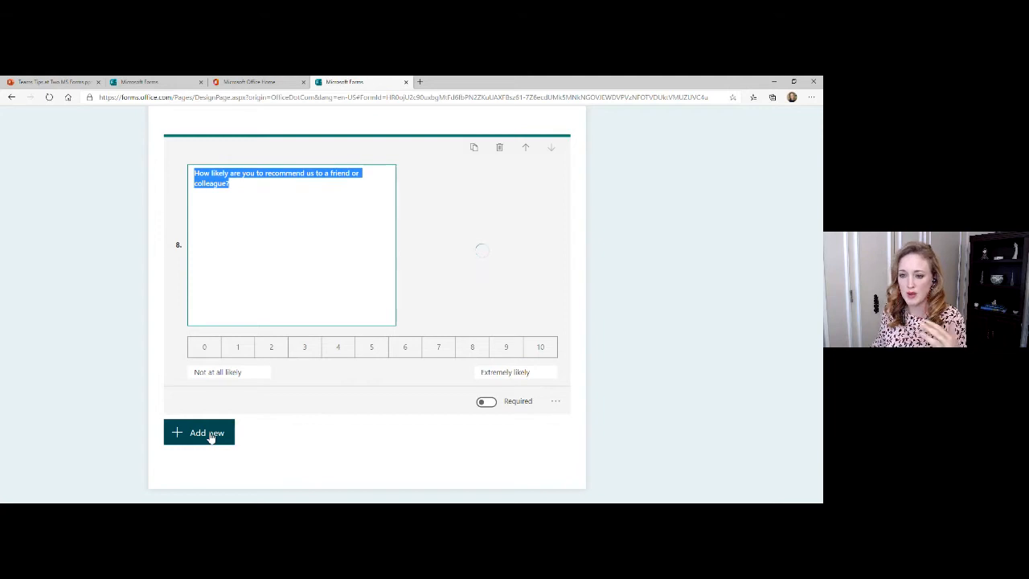
click(209, 435)
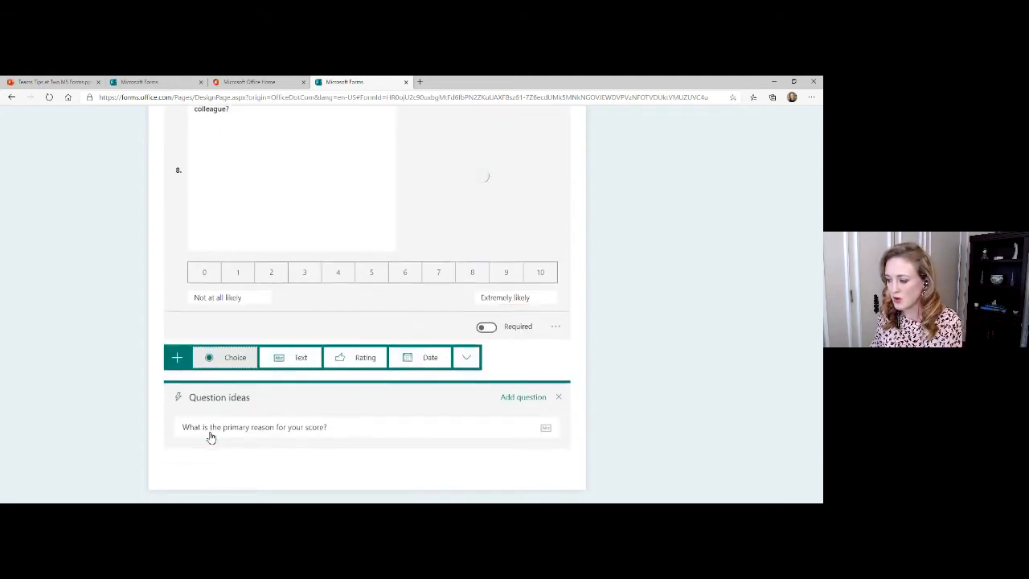
click(466, 357)
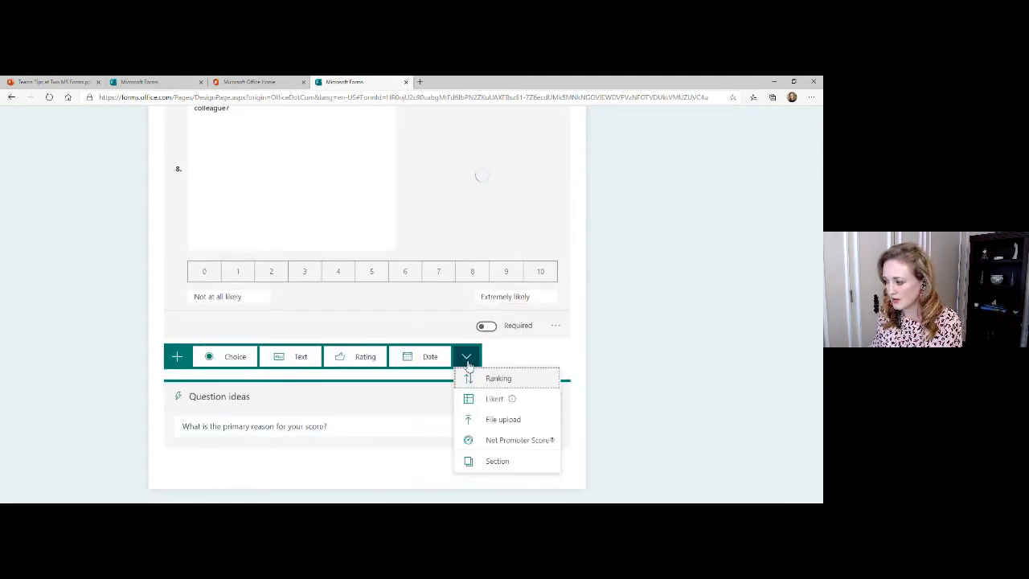
click(496, 460)
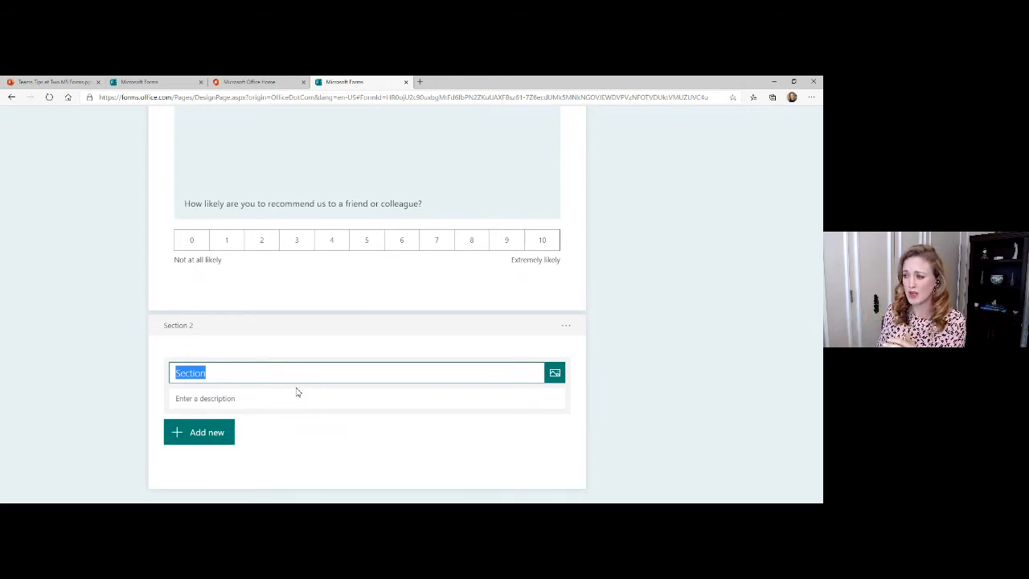
Reload the form page and open the branching options for Section 2
scroll(296, 392, up, 1)
click(49, 98)
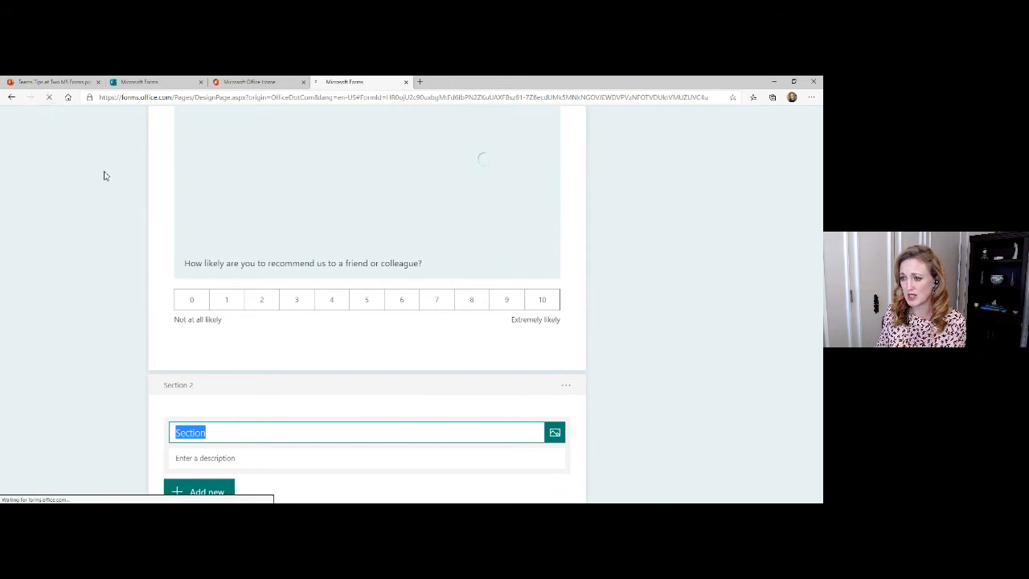
scroll(287, 266, down, 5)
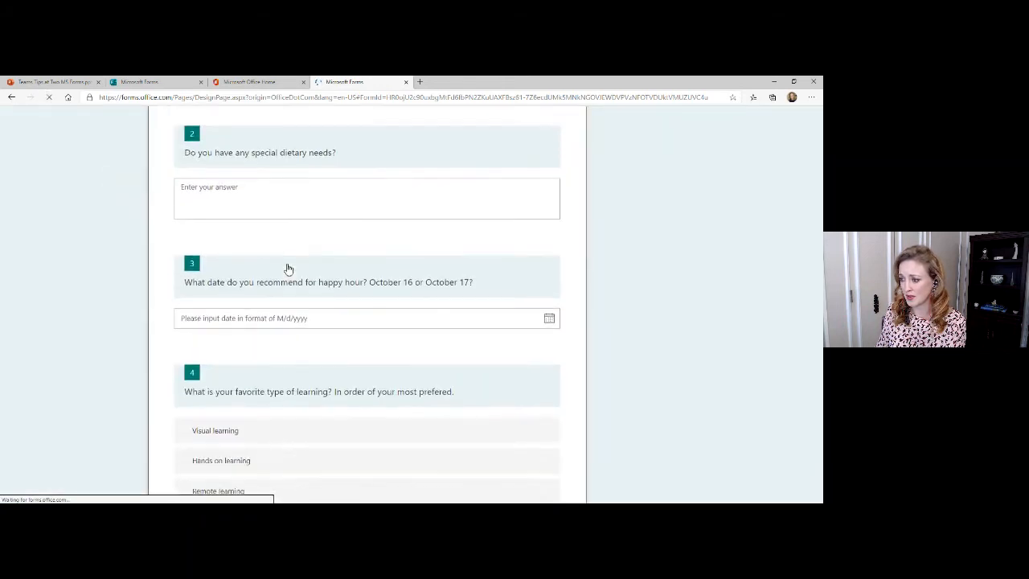
scroll(289, 269, down, 15)
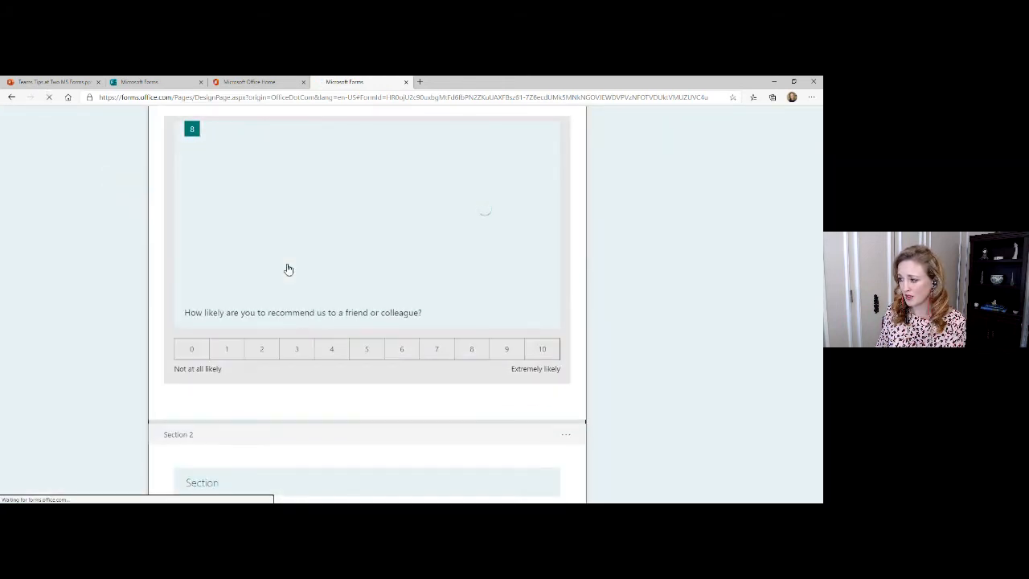
scroll(289, 269, down, 2)
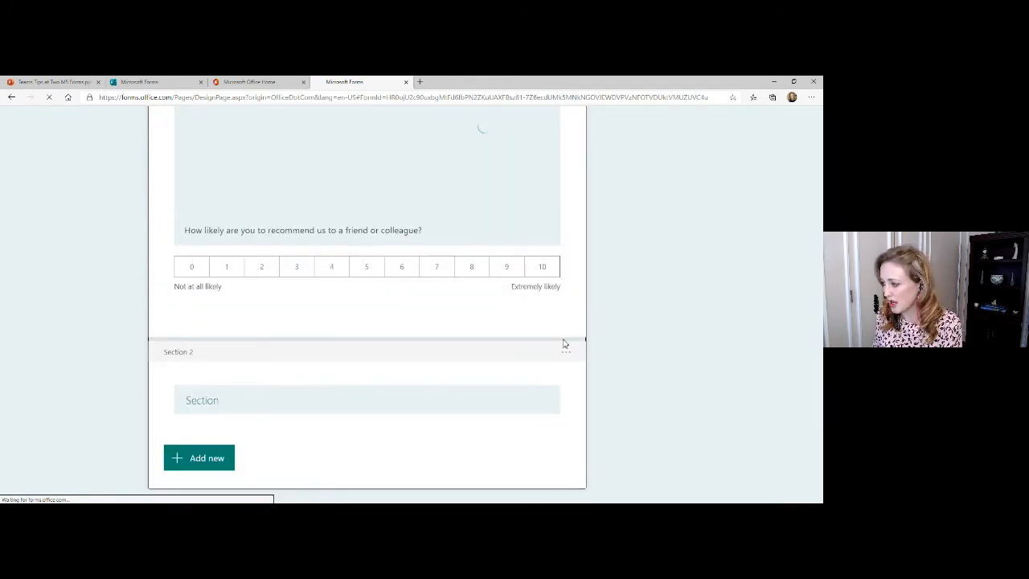
click(566, 412)
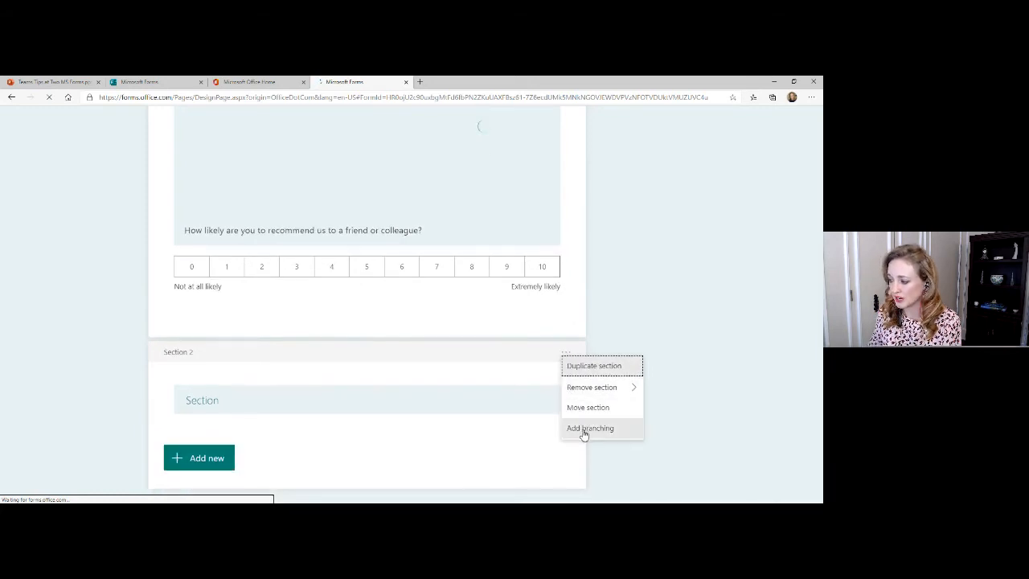
click(584, 431)
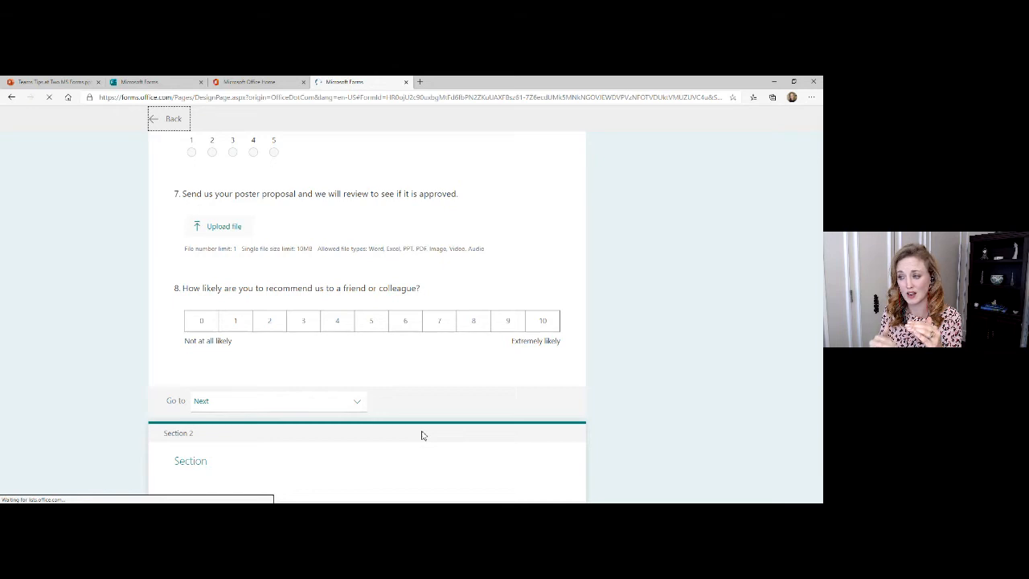
scroll(422, 435, down, 1)
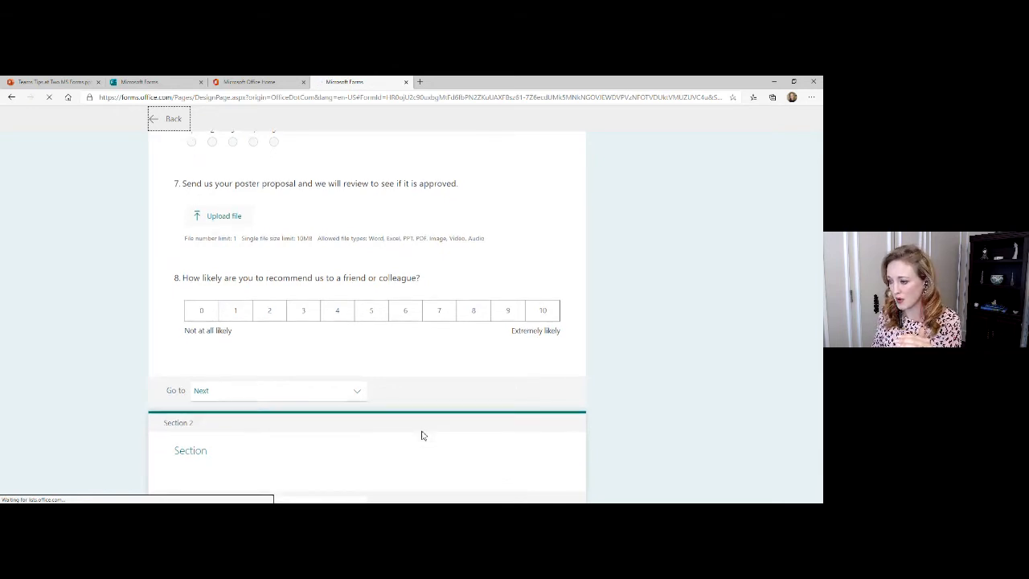
Leave the branching view and remove Section 1 as just the section, keeping its questions
scroll(422, 435, up, 15)
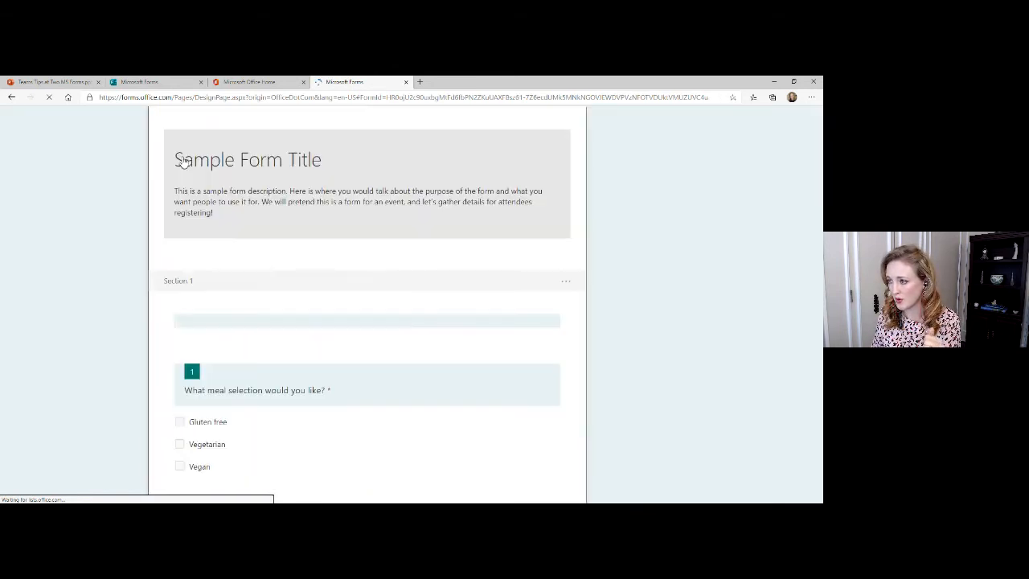
scroll(332, 315, down, 10)
scroll(337, 316, up, 6)
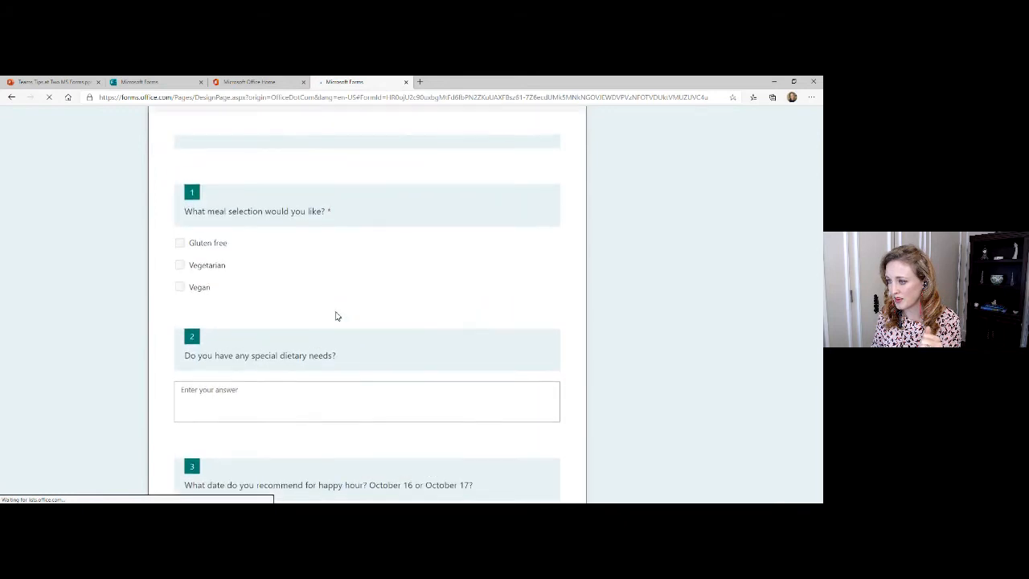
scroll(336, 316, up, 3)
click(565, 227)
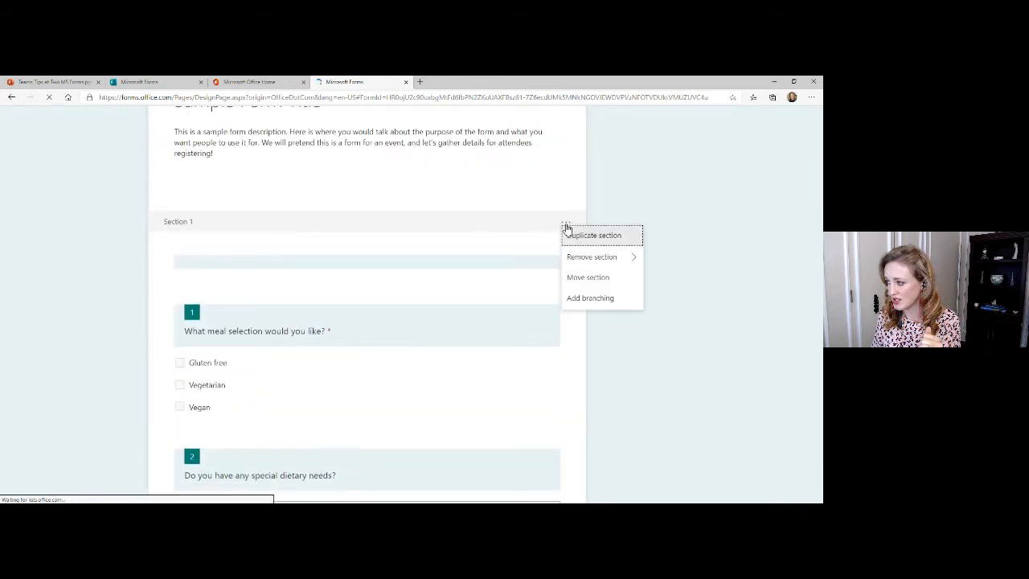
click(573, 257)
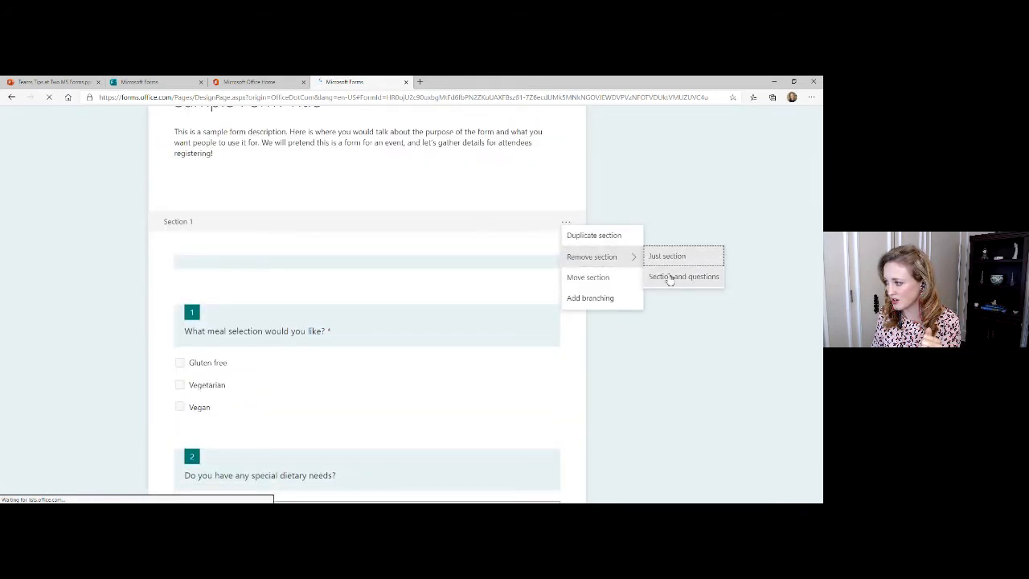
click(659, 258)
click(468, 270)
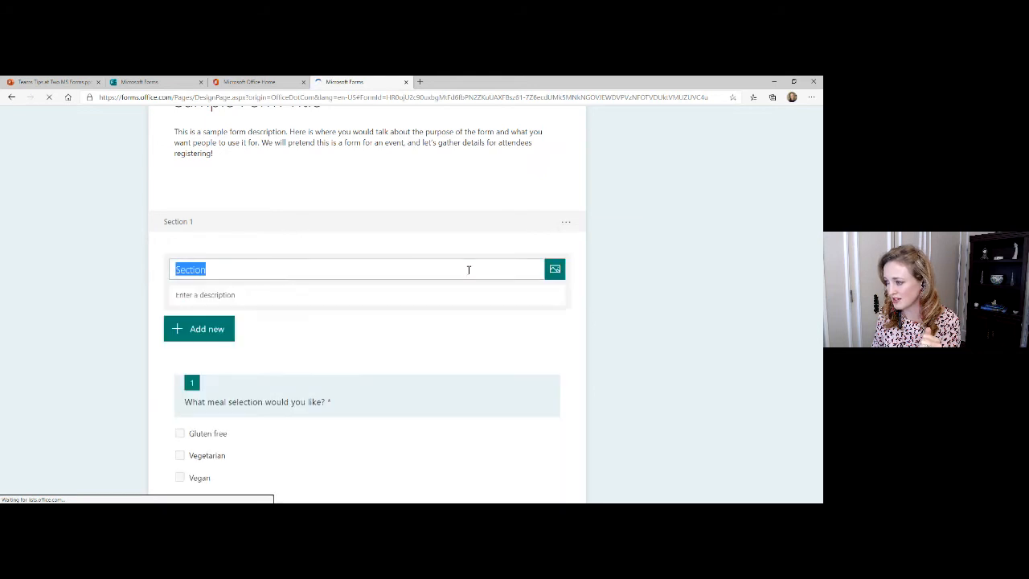
click(567, 221)
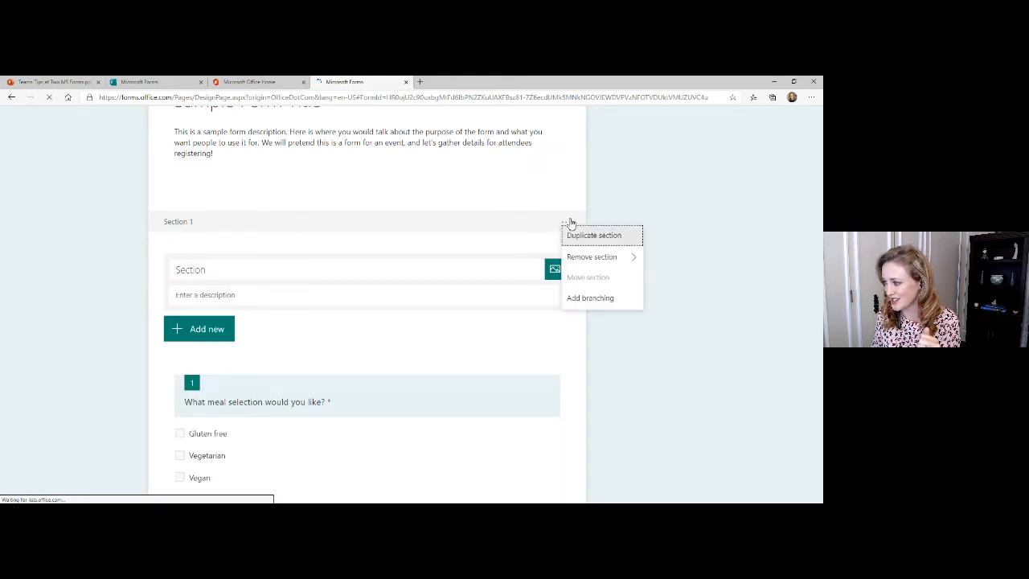
mouse_move(580, 258)
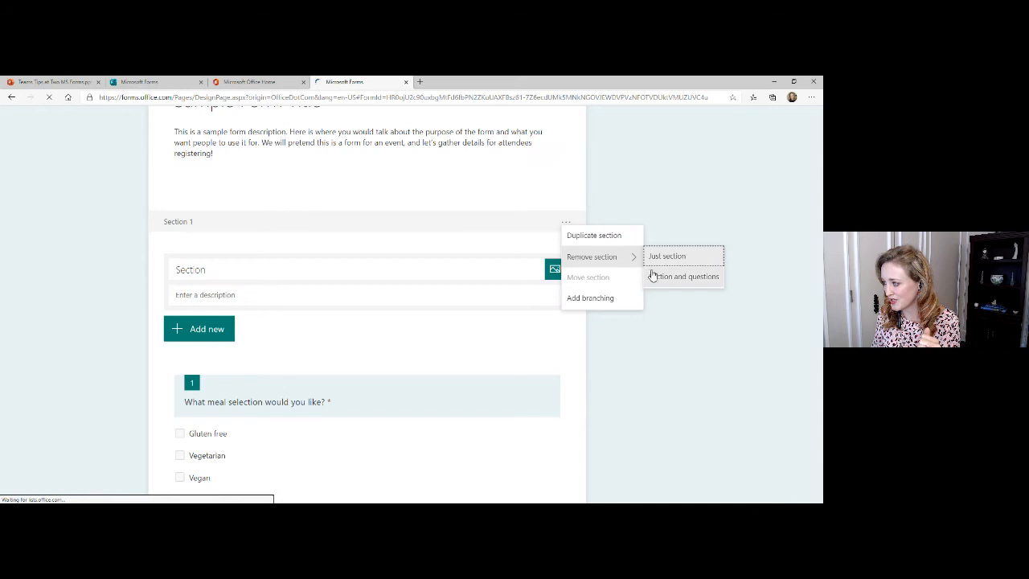
click(628, 323)
scroll(535, 374, down, 15)
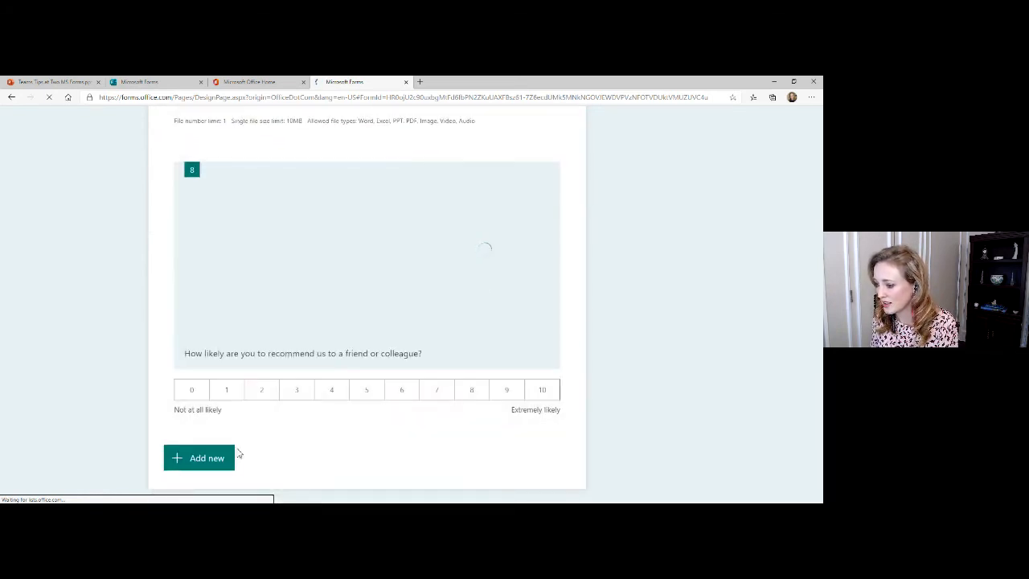
click(207, 459)
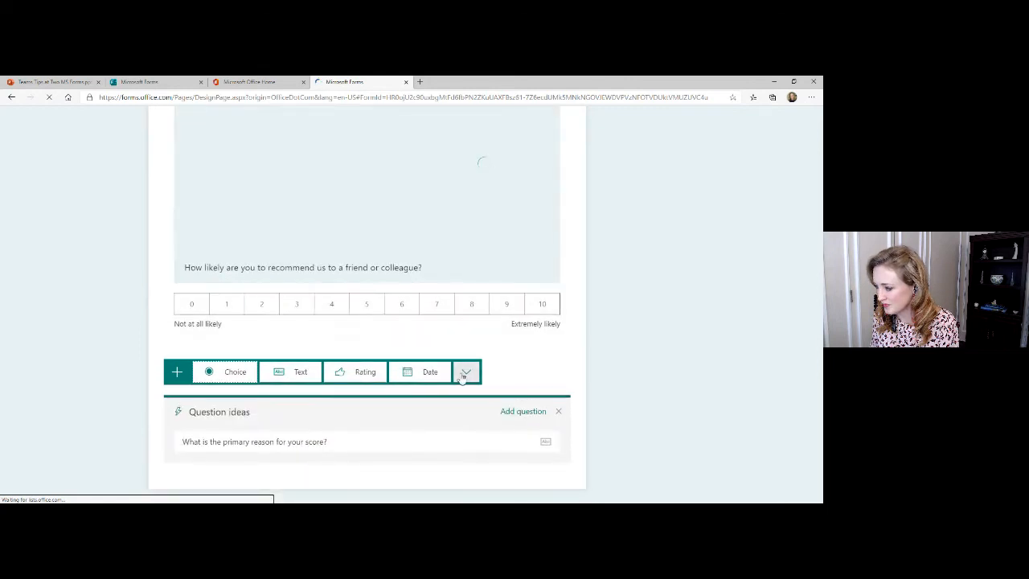
click(465, 372)
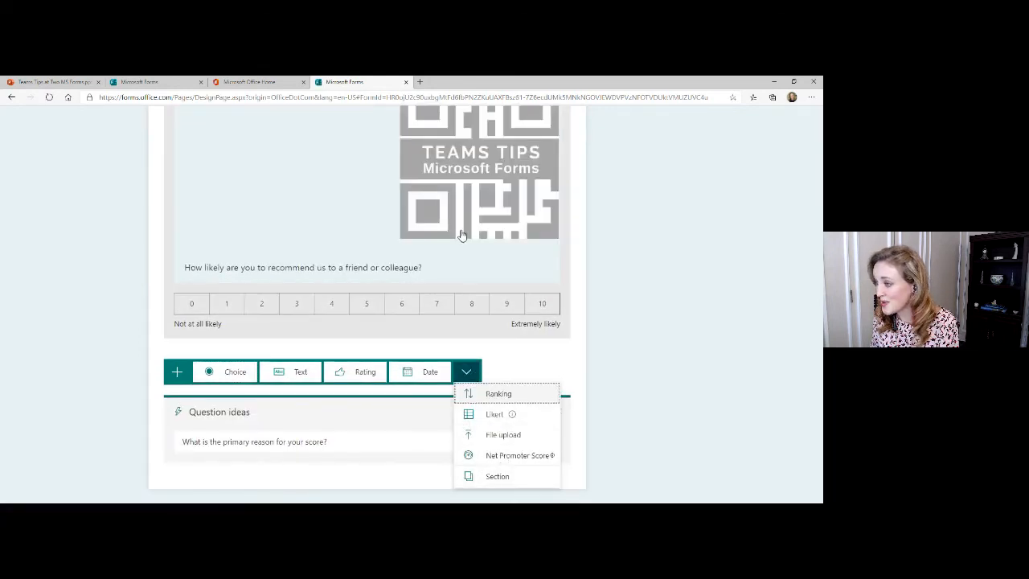
Open the image editing options of the Net Promoter Score question
click(480, 299)
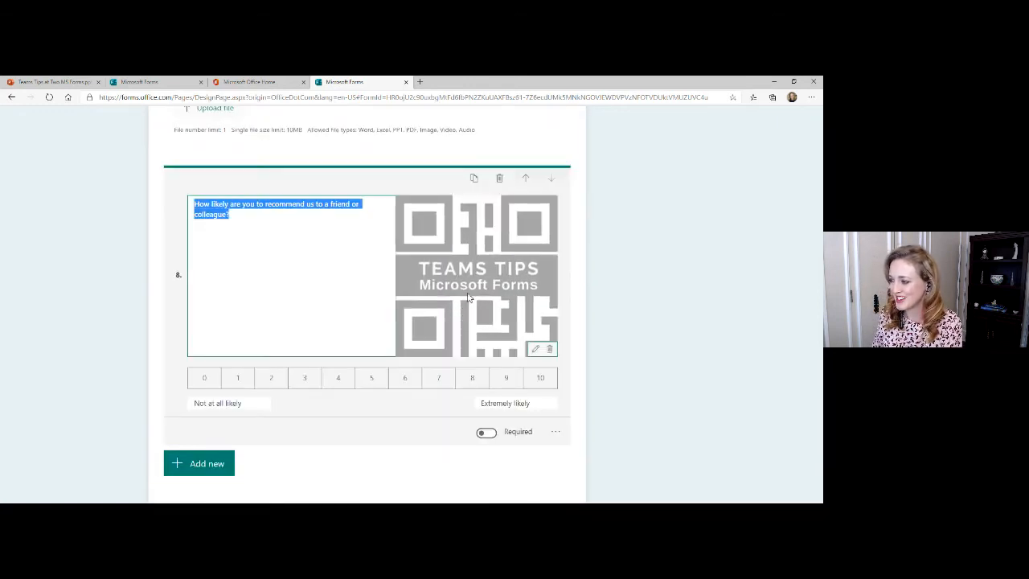
scroll(485, 317, up, 1)
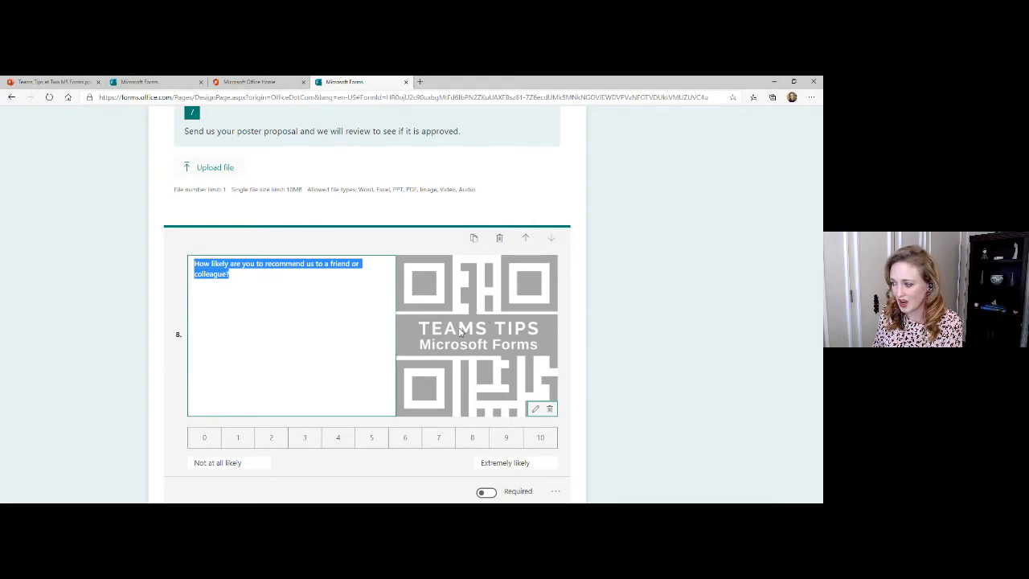
click(536, 409)
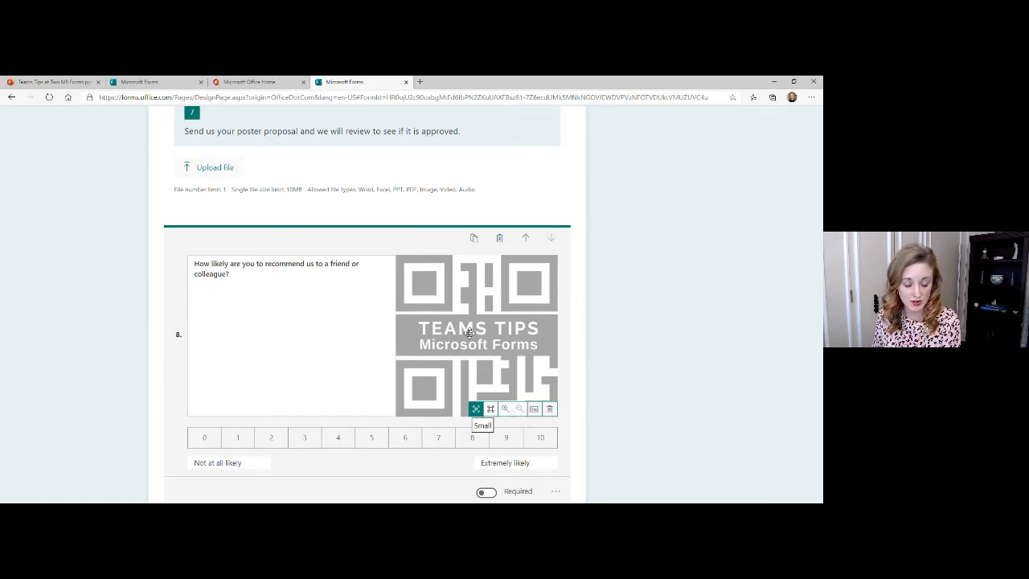
Try zooming in on the Teams Tips image in the Net Promoter Score question and repositioning it within its frame
click(505, 409)
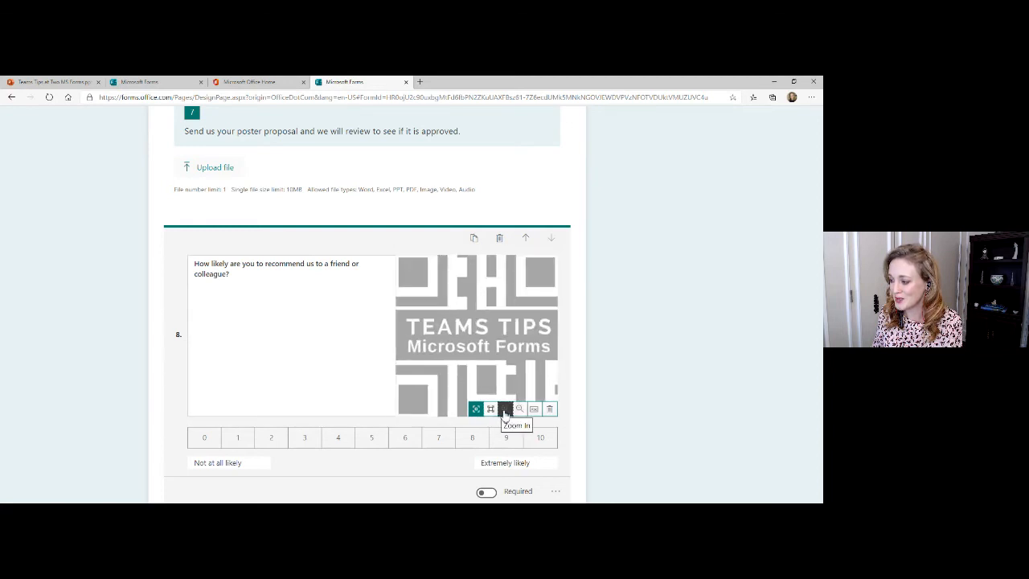
click(505, 409)
click(504, 409)
click(505, 409)
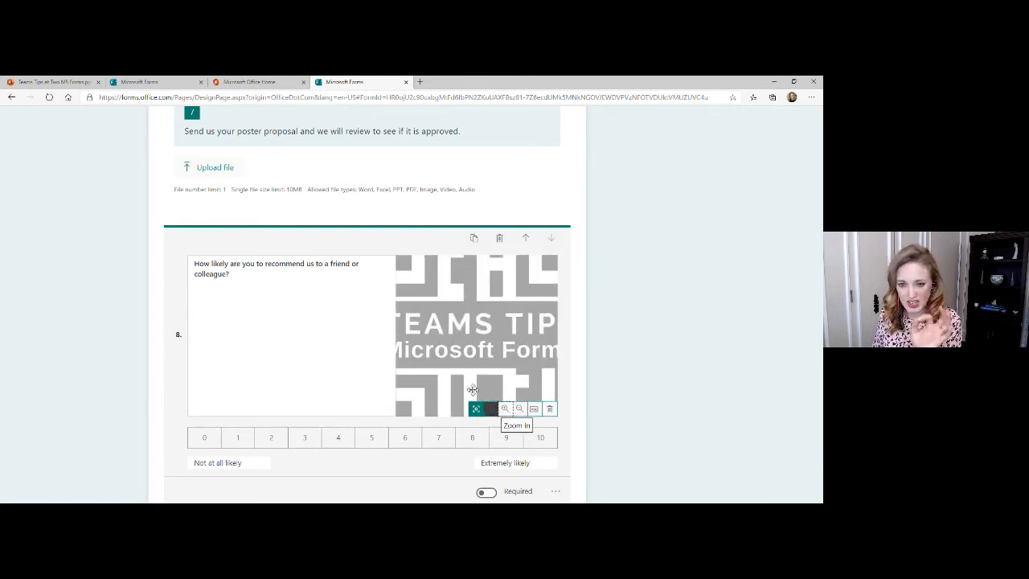
mouse_move(467, 364)
mouse_down()
mouse_move(489, 359)
mouse_move(421, 316)
mouse_move(460, 316)
mouse_move(459, 365)
mouse_up()
drag(413, 313, 455, 361)
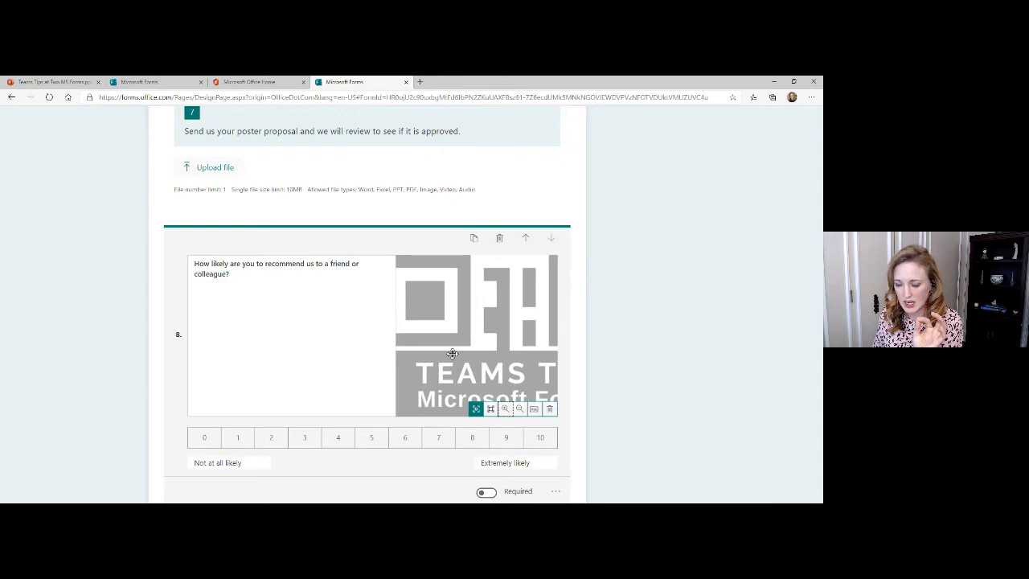
Compare the small and larger sizes of the question image and keep the larger one
click(491, 410)
click(476, 410)
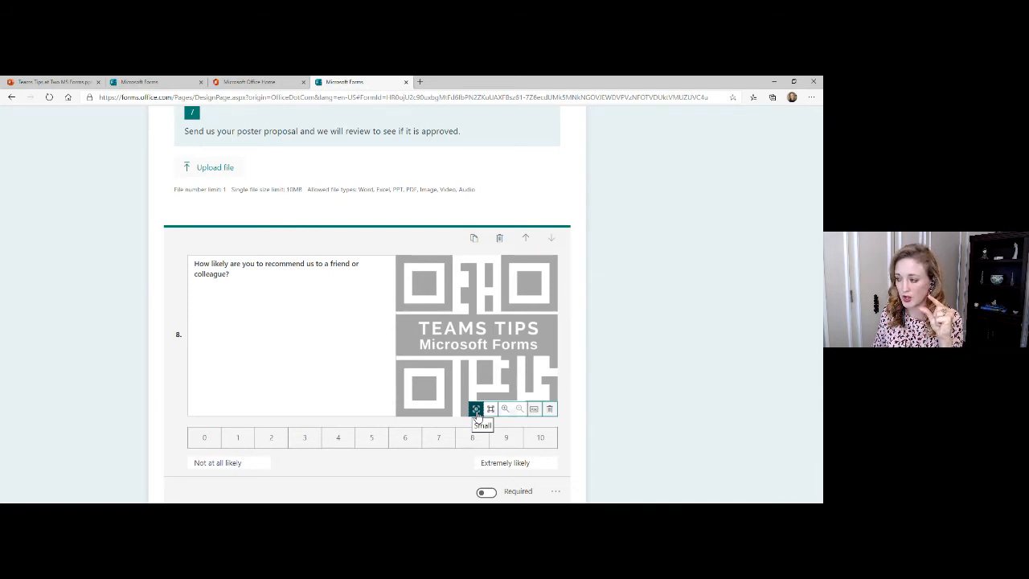
click(491, 410)
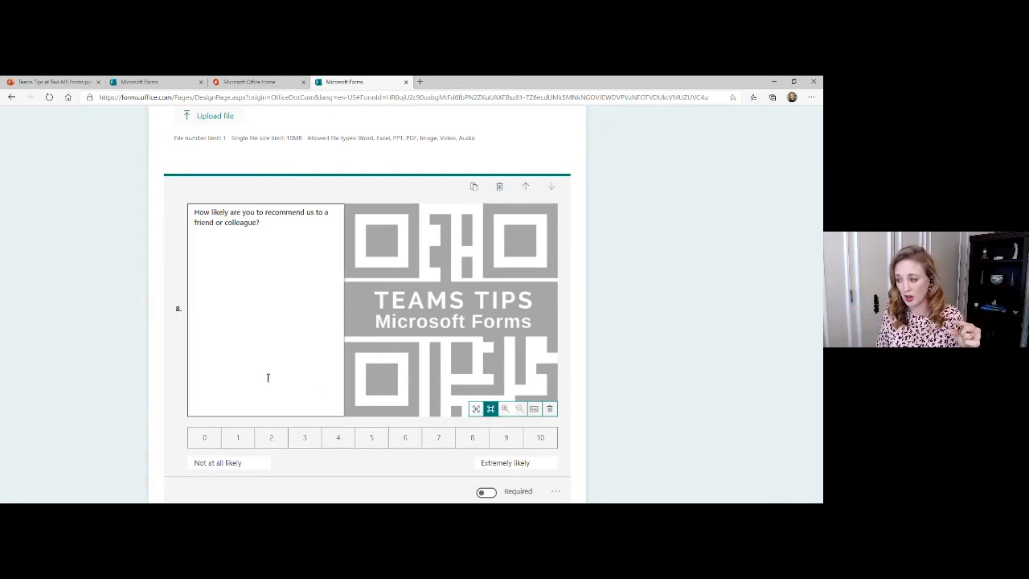
Give the question image the alt text "Teams Tips" and close the question for editing
click(534, 409)
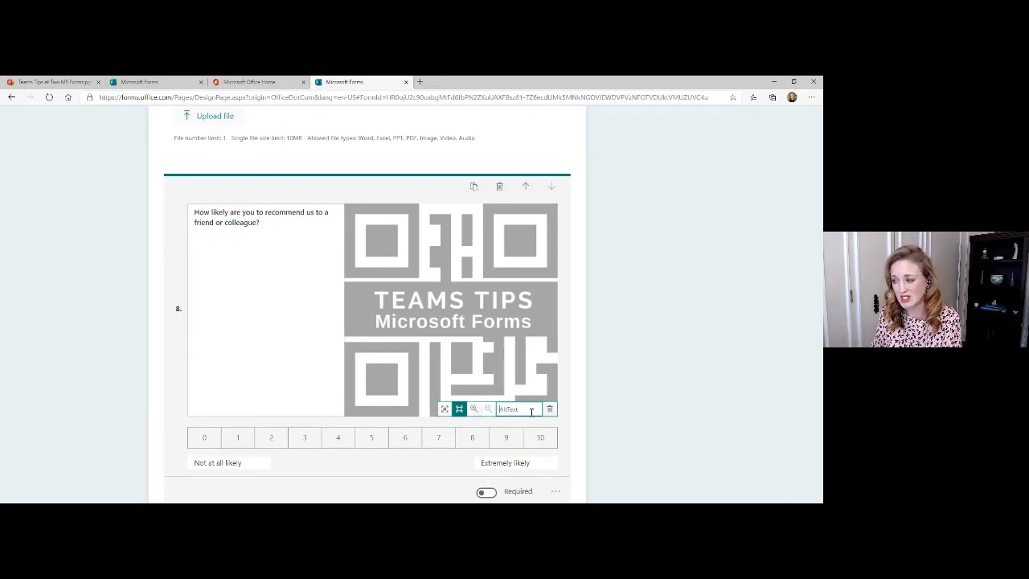
text(Team)
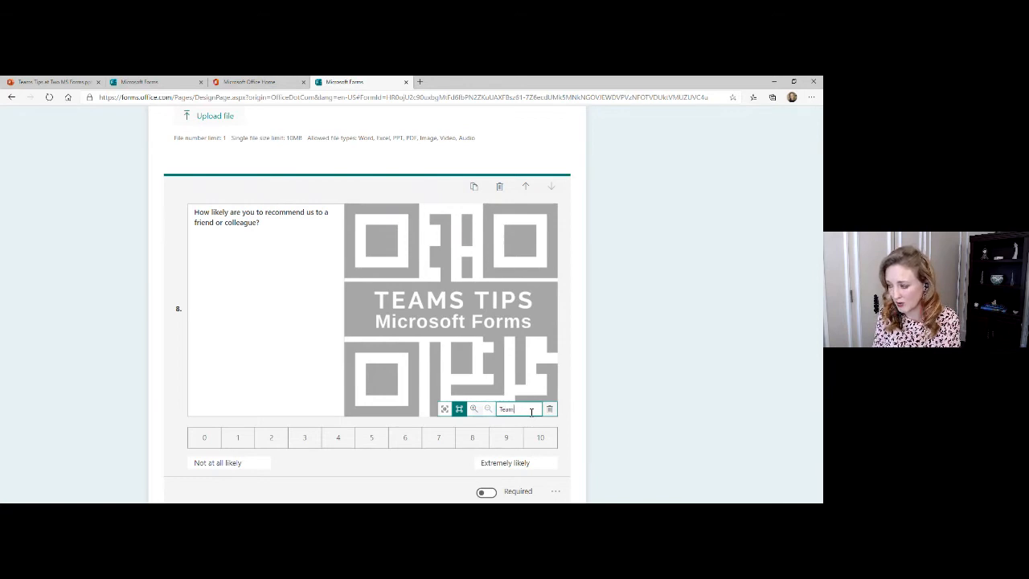
text(s Tips)
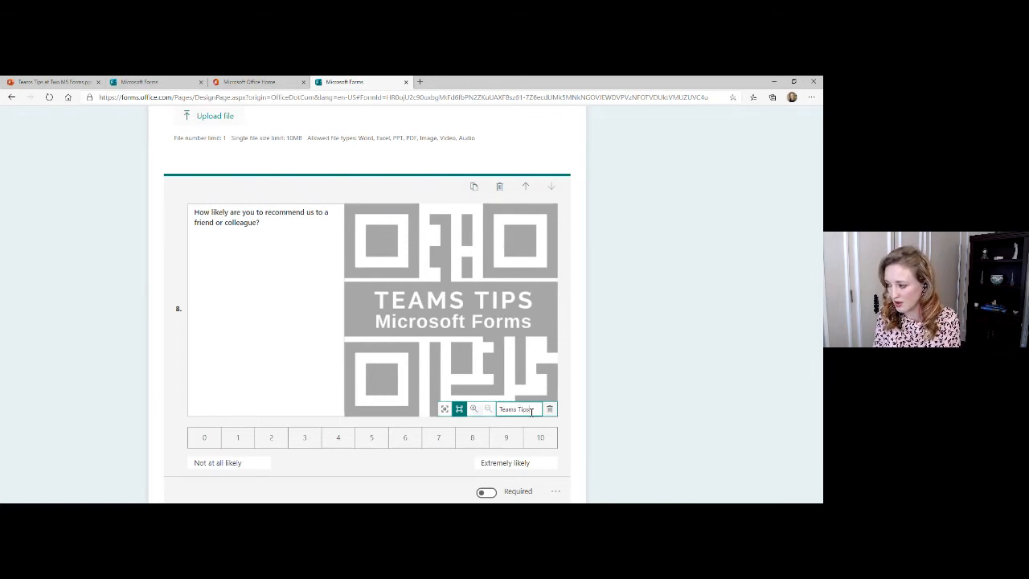
click(630, 372)
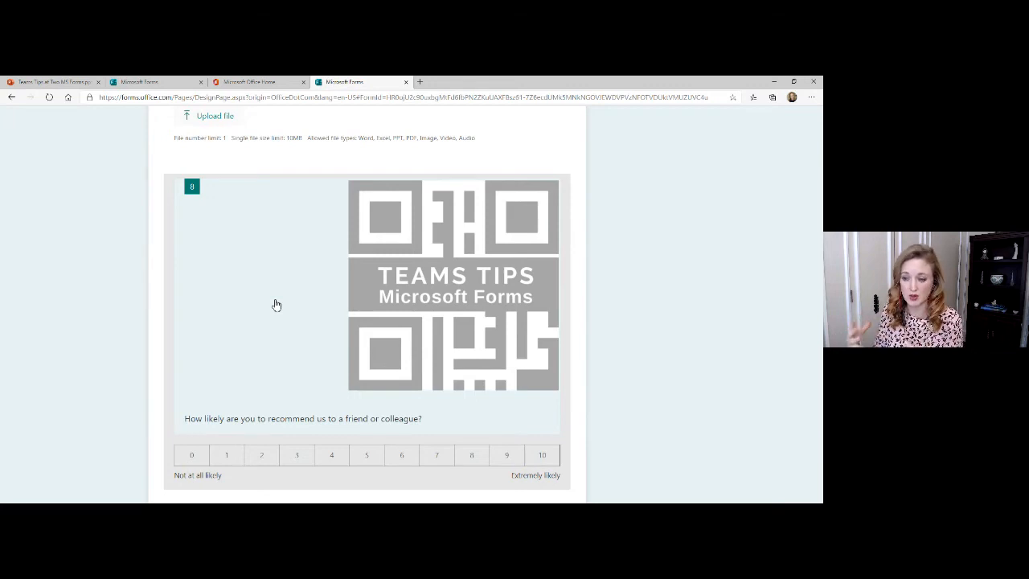
Add a new section below the Net Promoter Score question
scroll(275, 305, down, 1)
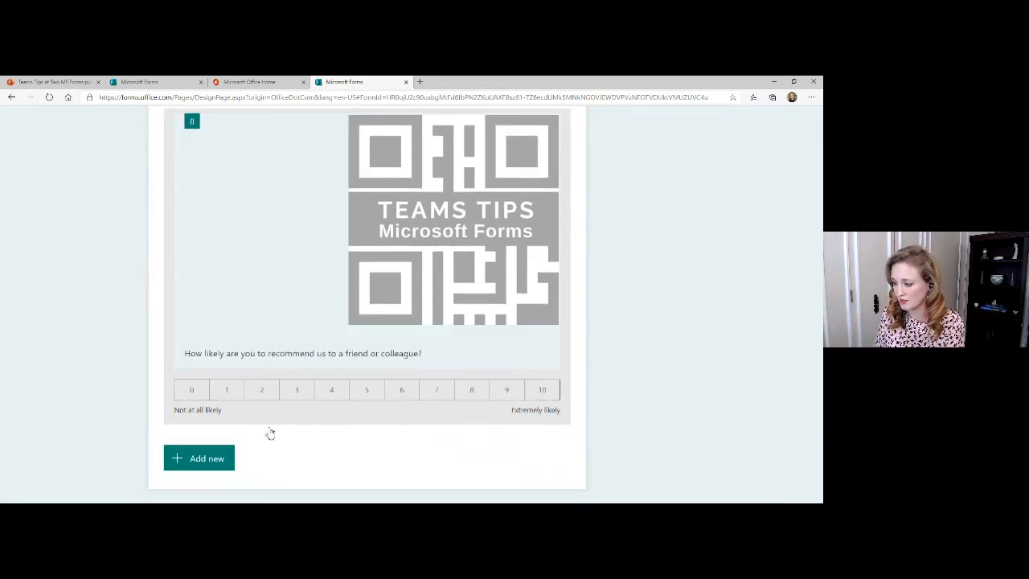
click(199, 458)
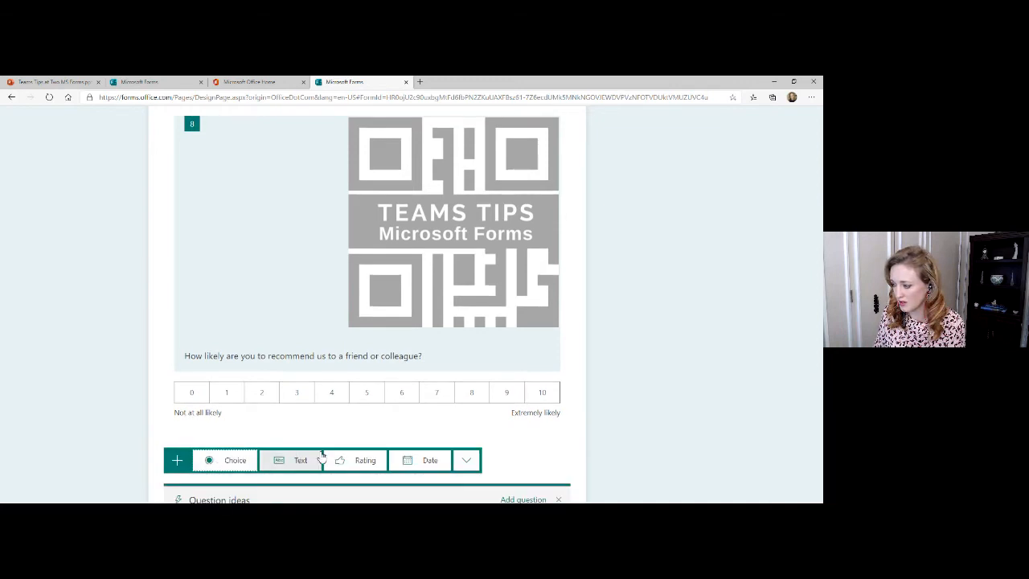
click(467, 373)
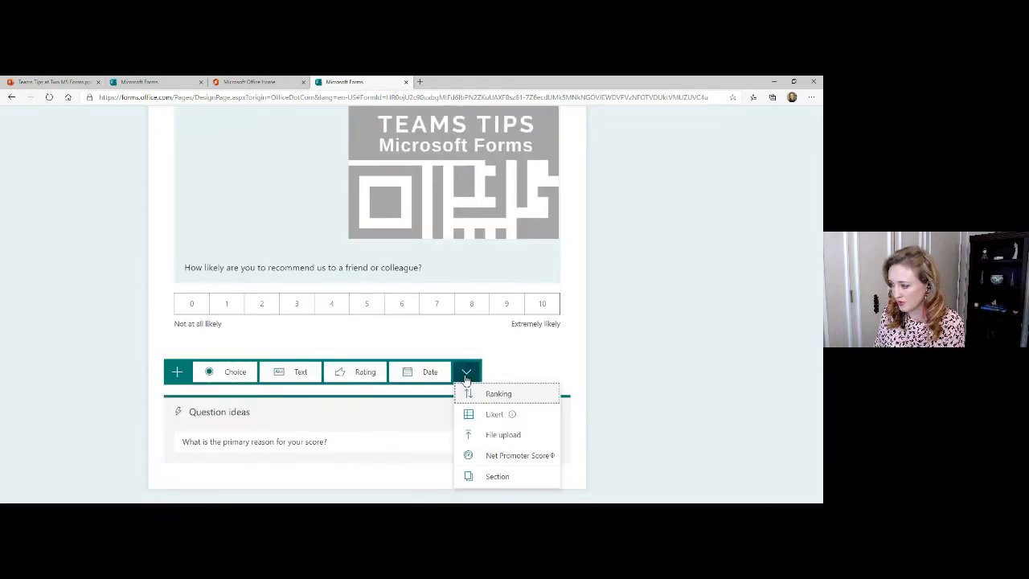
click(496, 474)
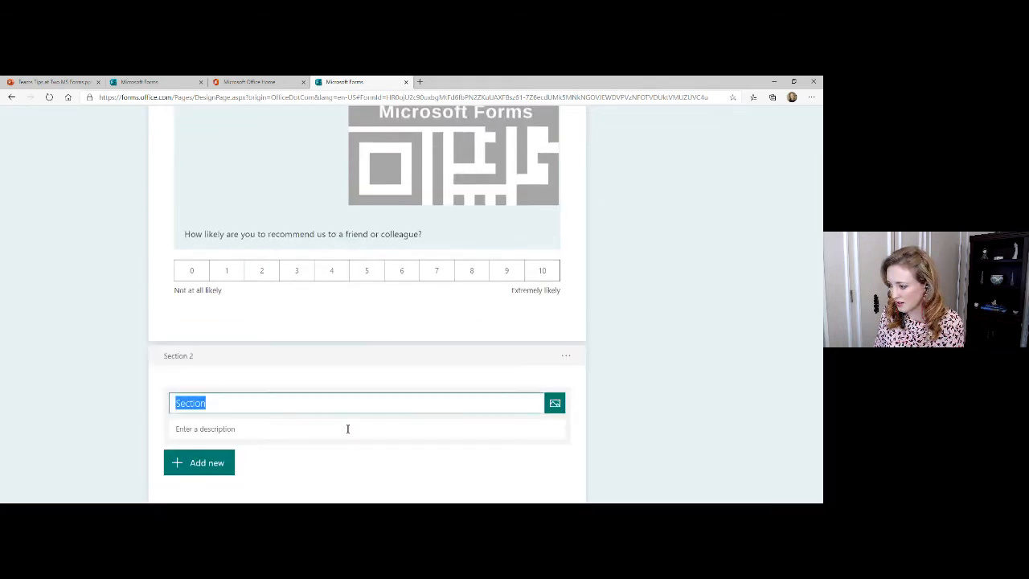
Open the branching options for the newly added Section 2
click(566, 326)
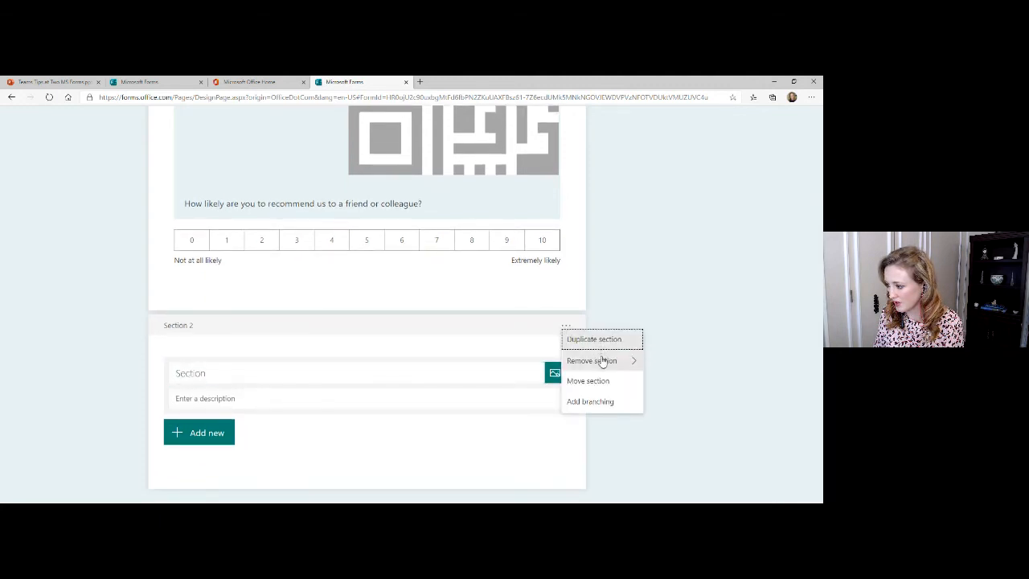
click(599, 401)
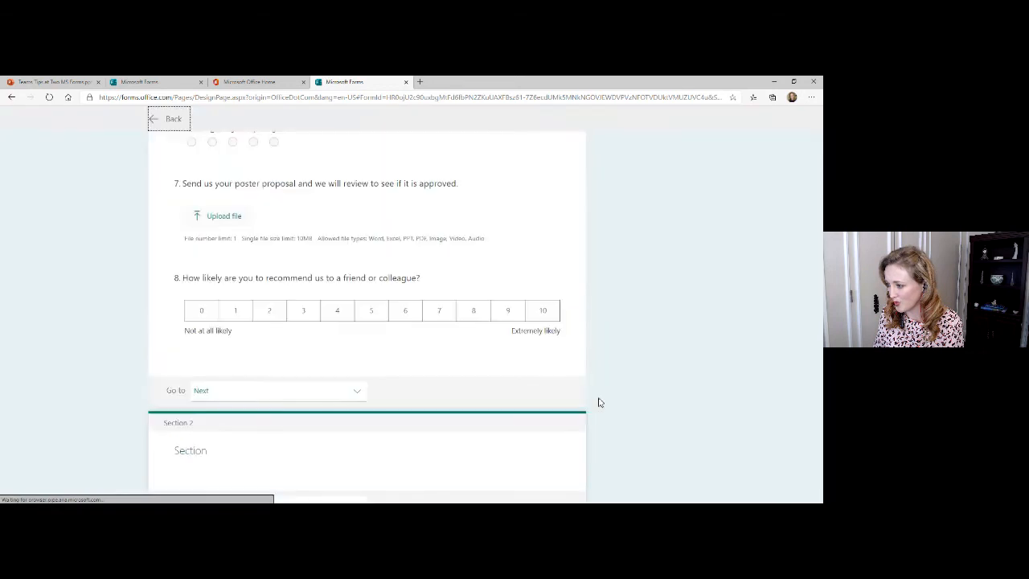
scroll(598, 402, down, 1)
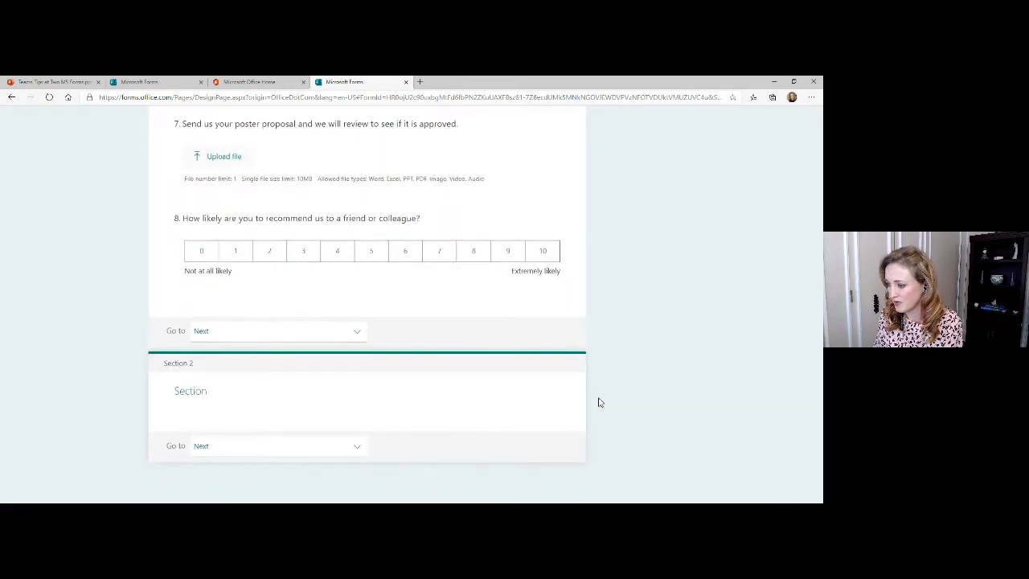
Try branching Section 2 to Section 1 and restore its destination to Next
click(245, 448)
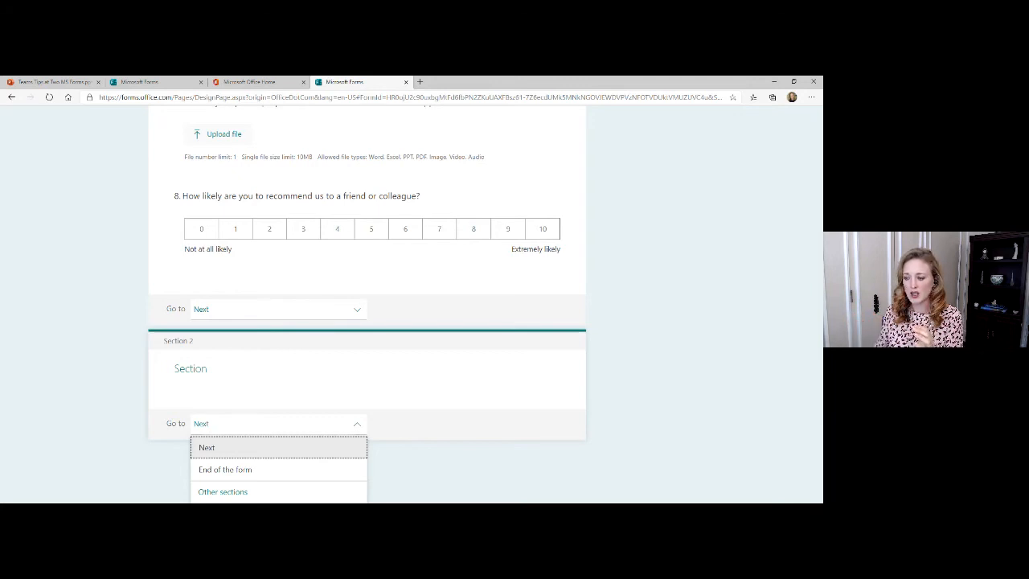
scroll(317, 413, down, 1)
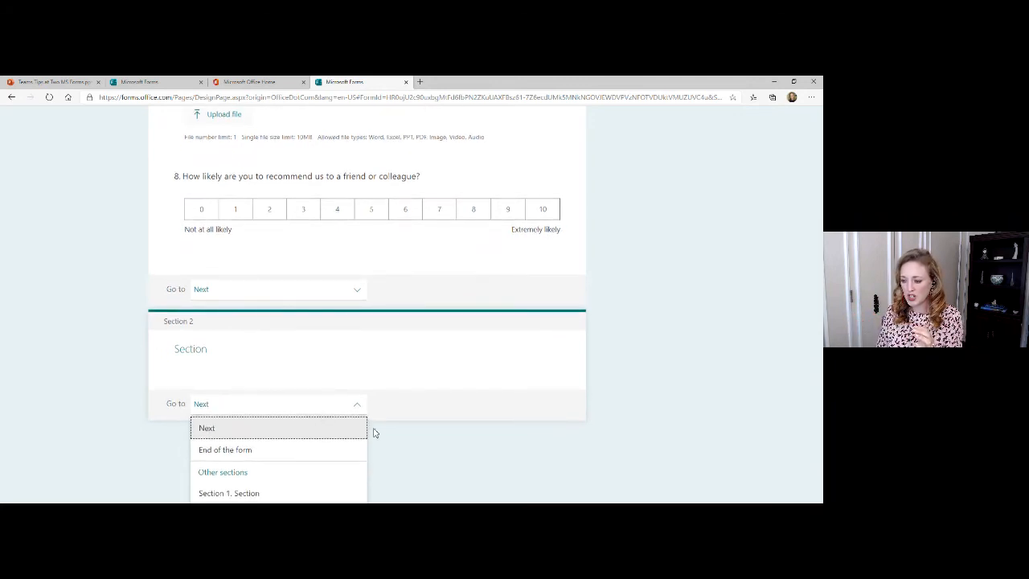
click(250, 491)
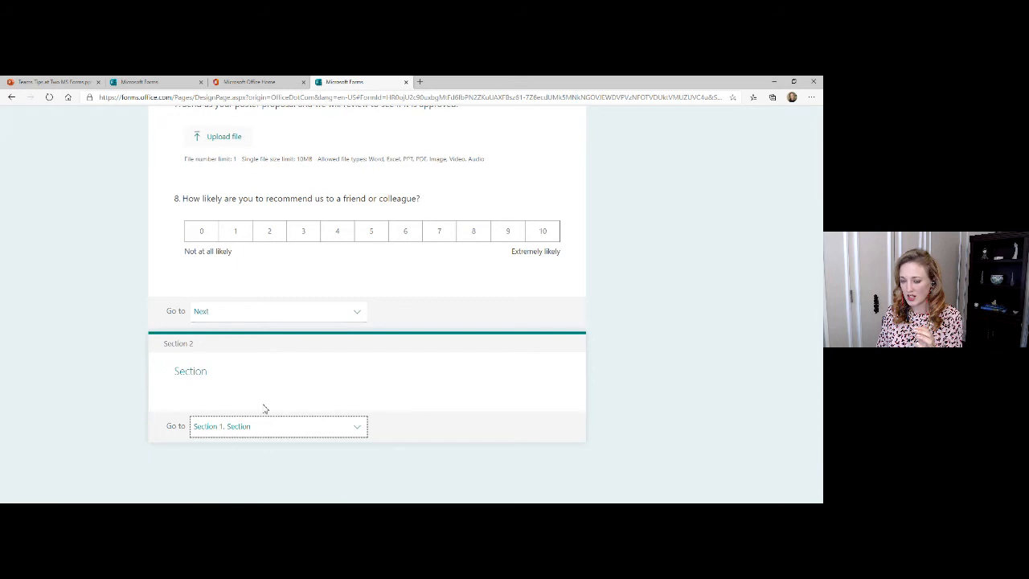
click(236, 426)
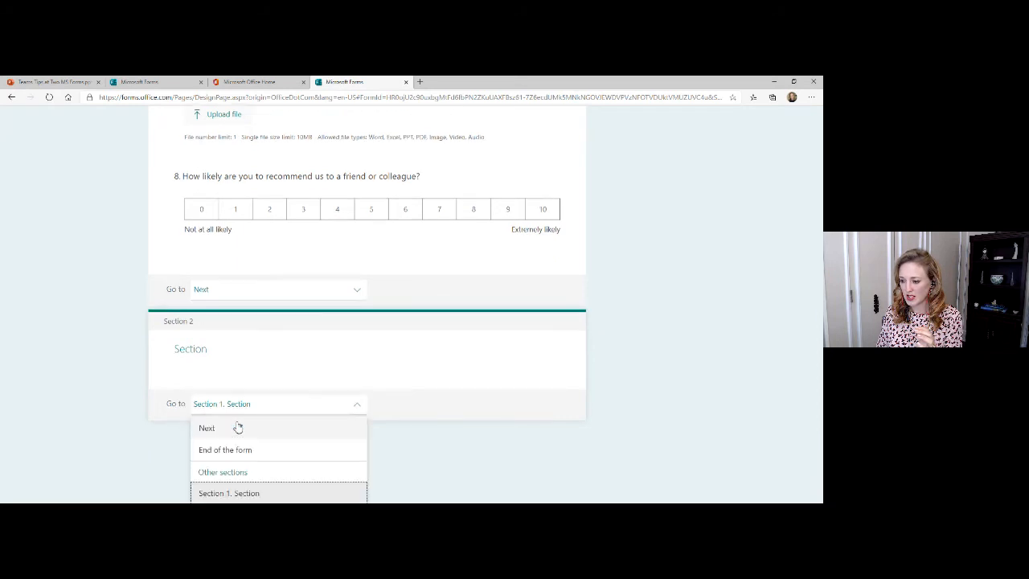
click(235, 431)
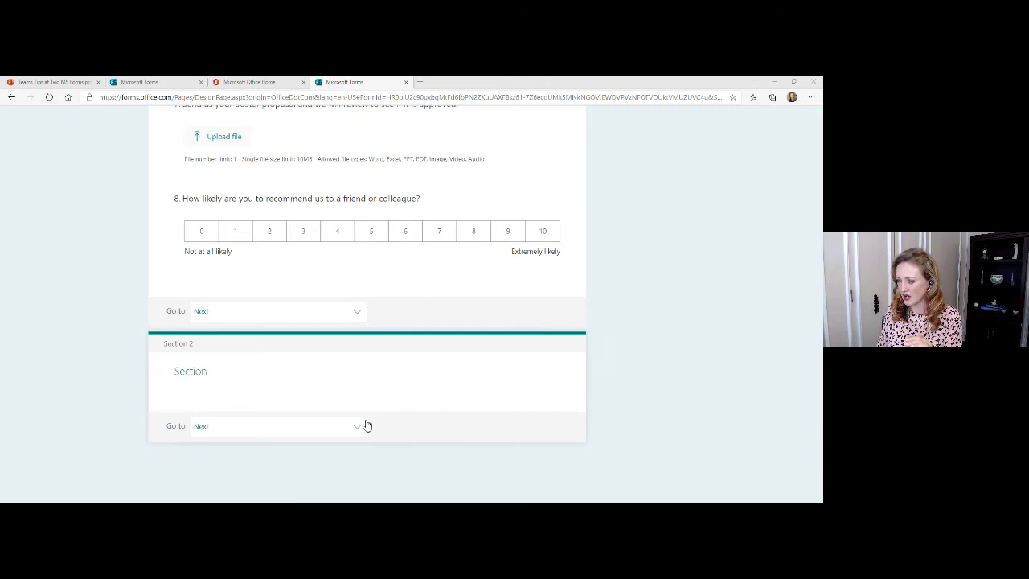
scroll(367, 424, up, 1)
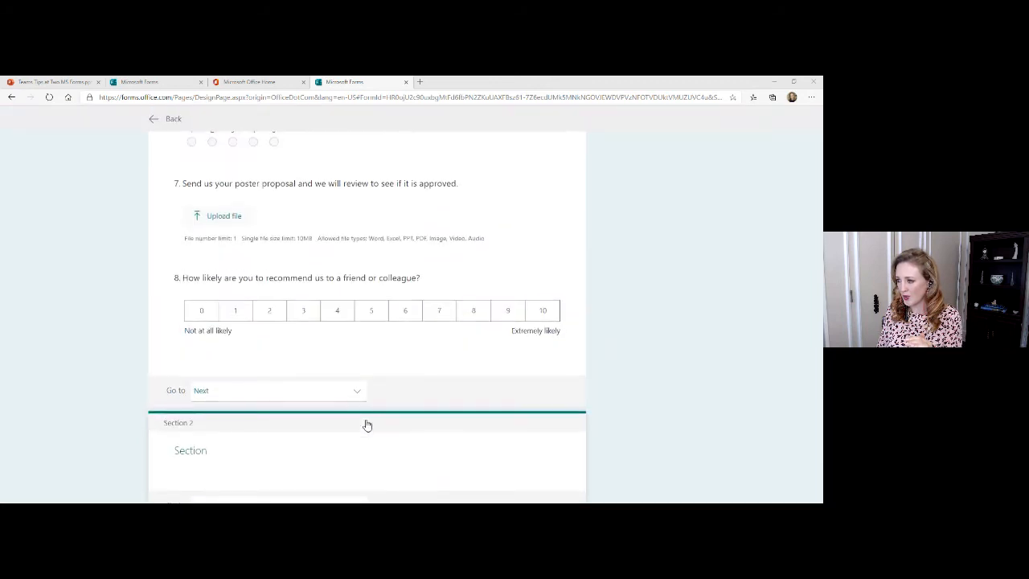
Leave the branching options and open the custom theme options for the form
click(161, 122)
scroll(576, 304, up, 1)
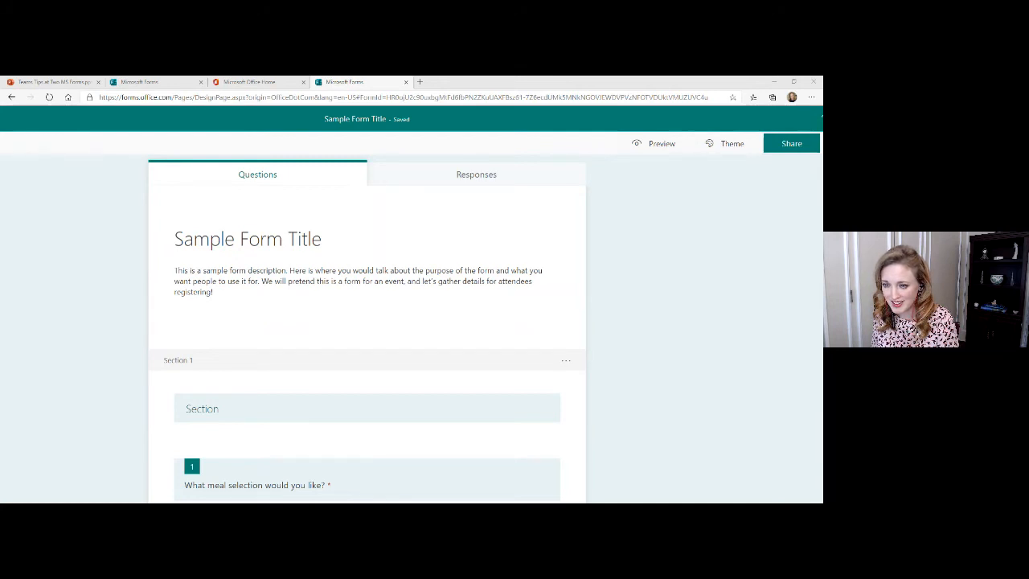
click(722, 151)
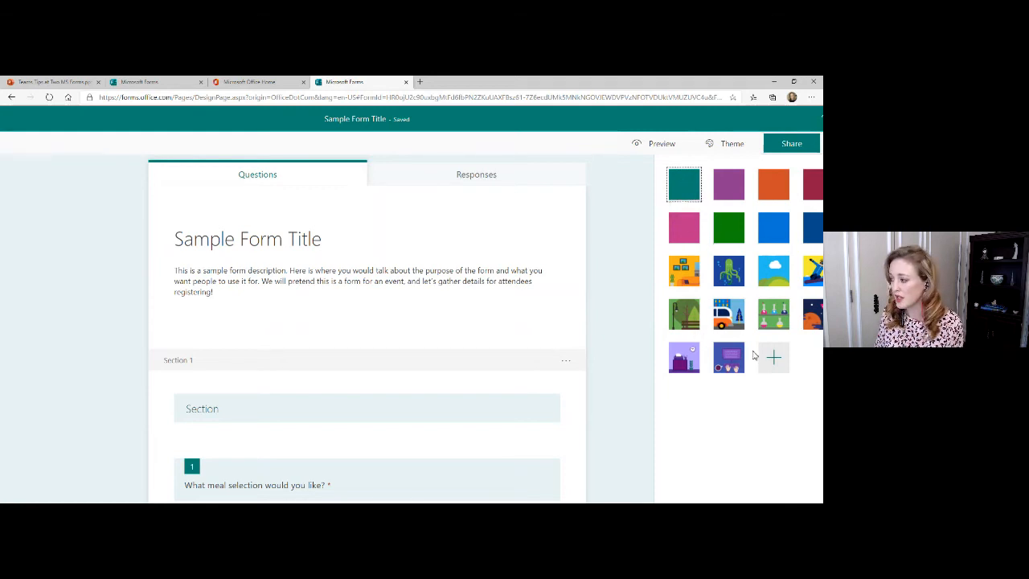
click(775, 362)
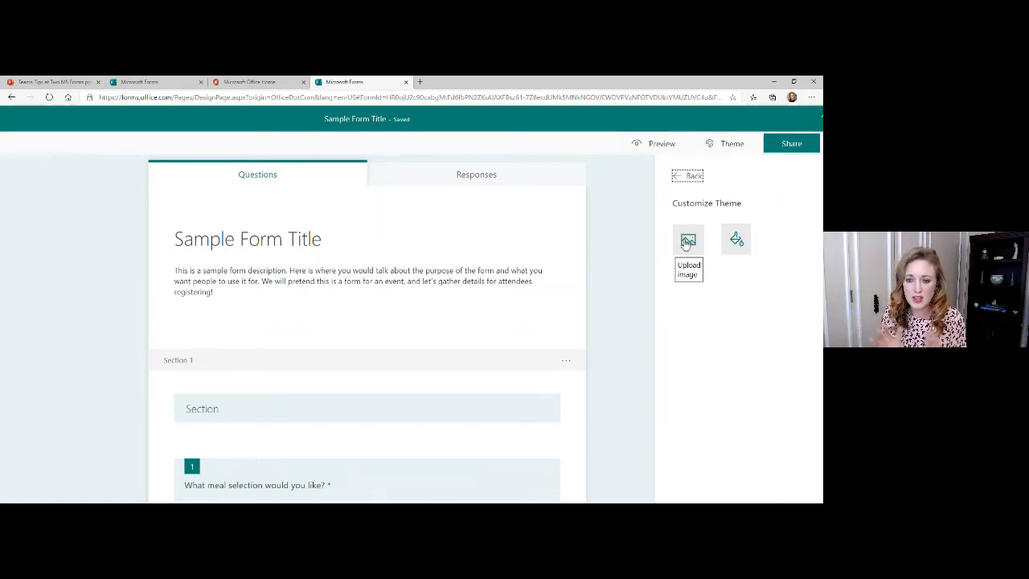
click(689, 177)
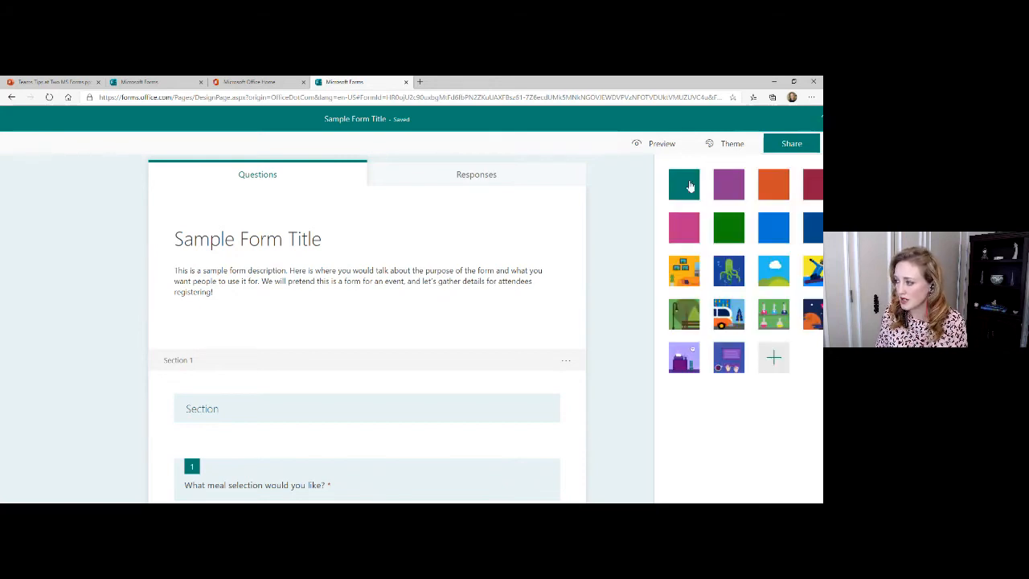
click(774, 361)
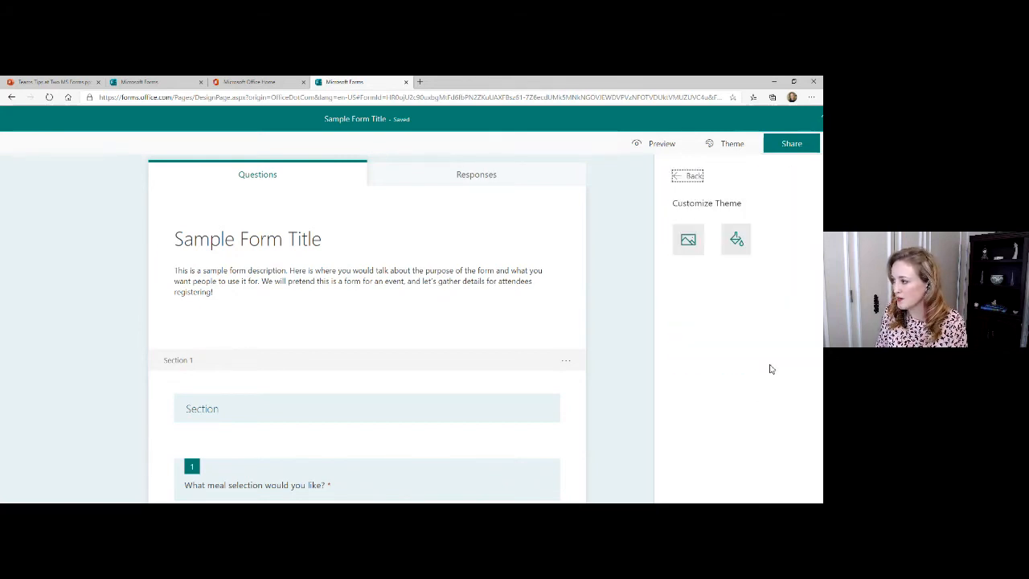
Upload the local image "Teams Tips Form Background (1)" as the form's custom theme background and close the theme options
click(689, 241)
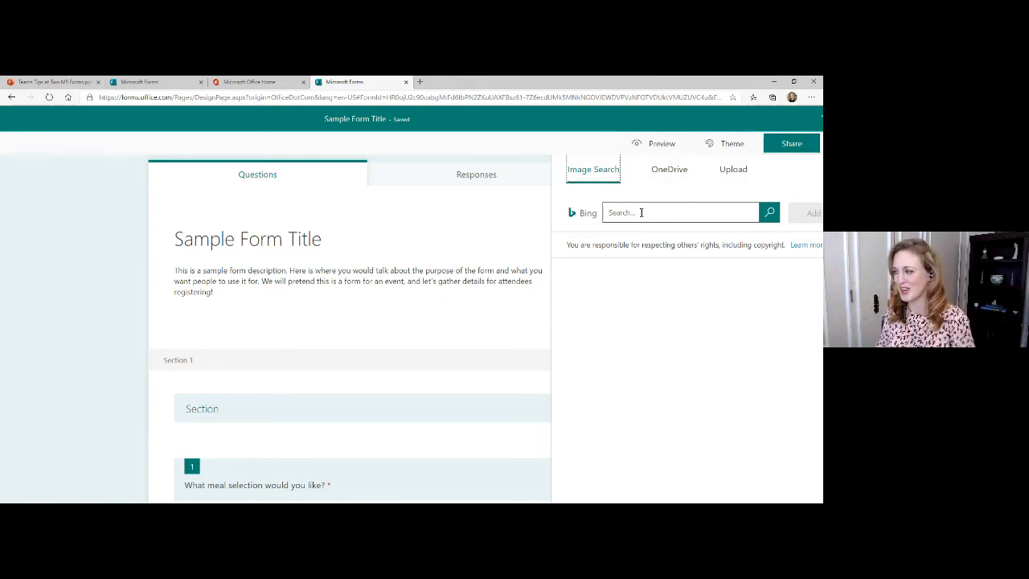
click(732, 176)
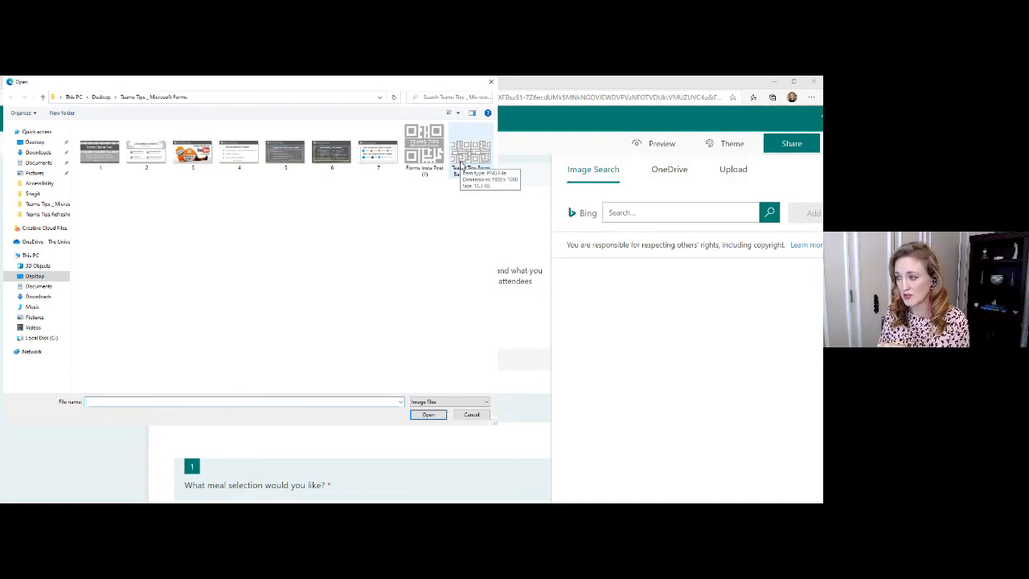
click(462, 165)
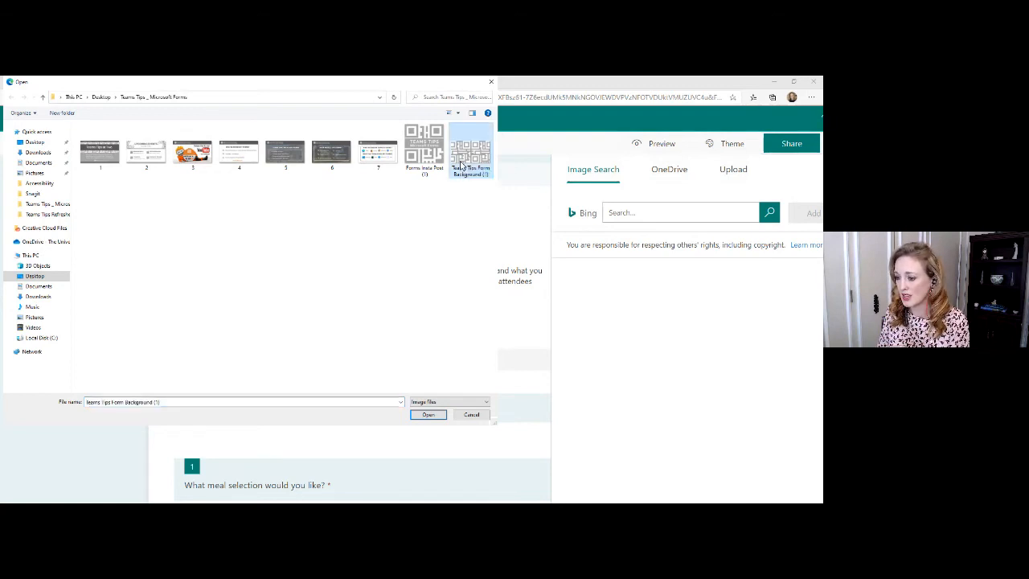
click(429, 414)
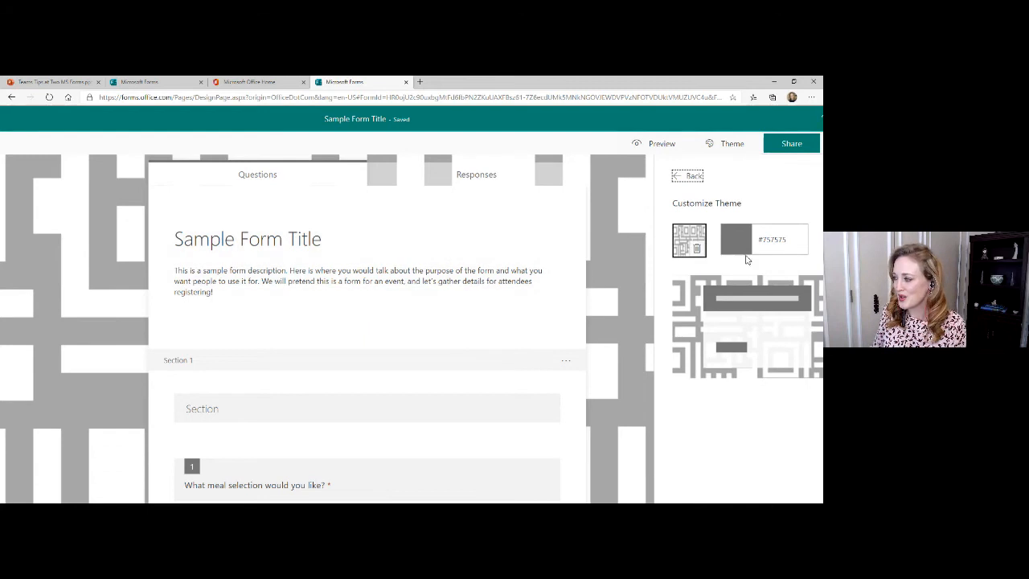
drag(790, 240, 754, 239)
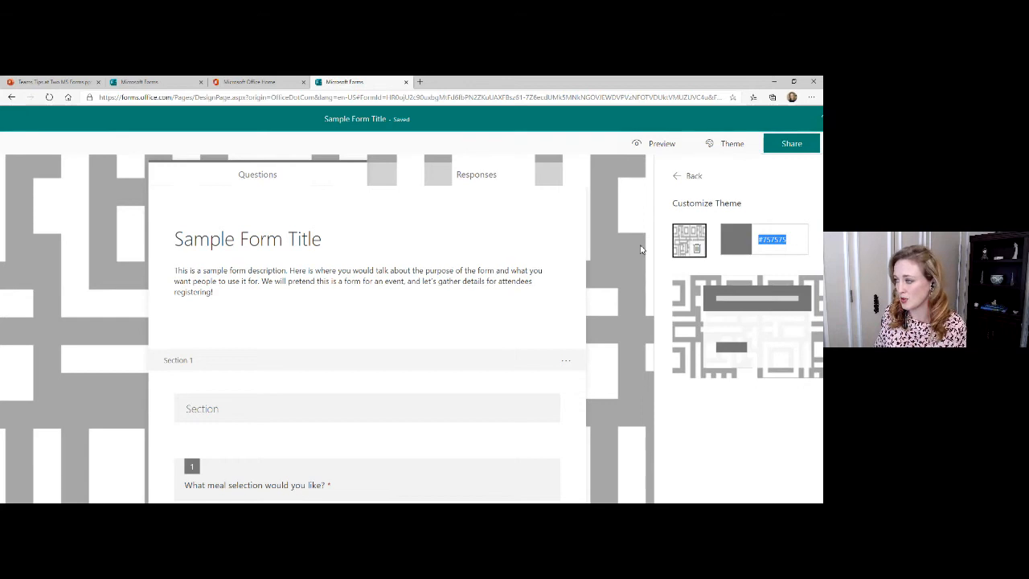
click(689, 176)
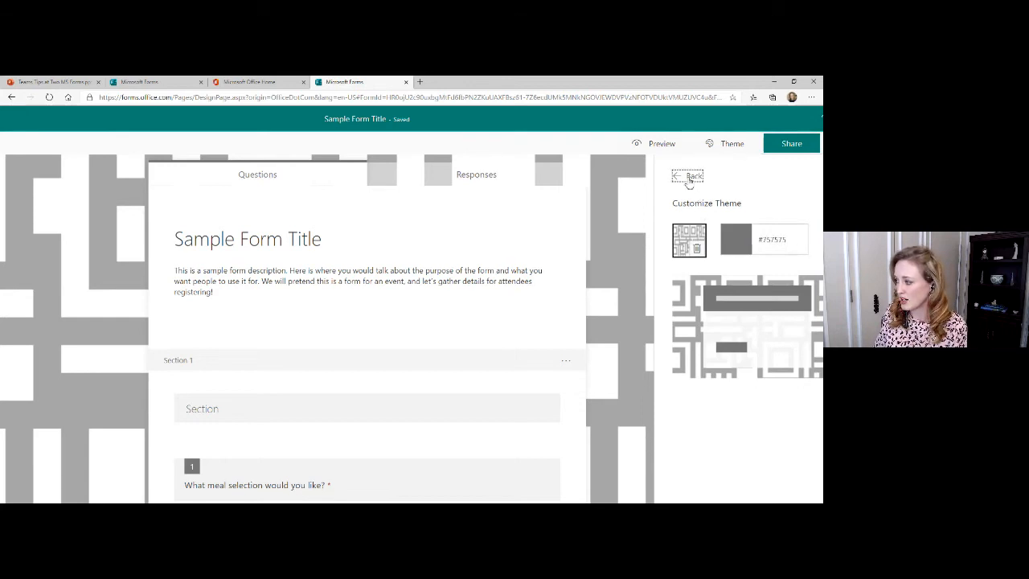
click(725, 148)
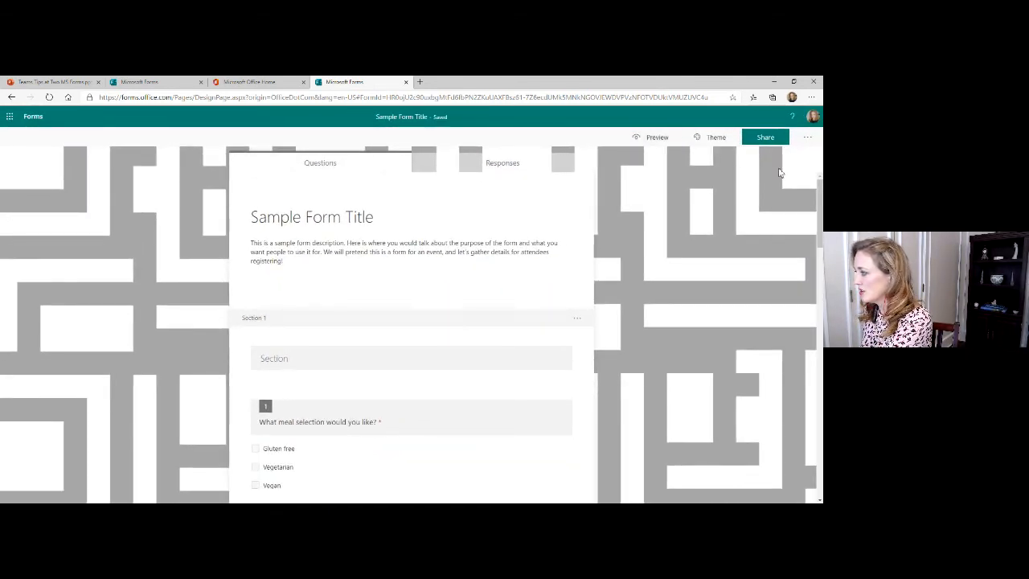
Open the form's settings and limit respondents to one response per person
scroll(701, 477, up, 5)
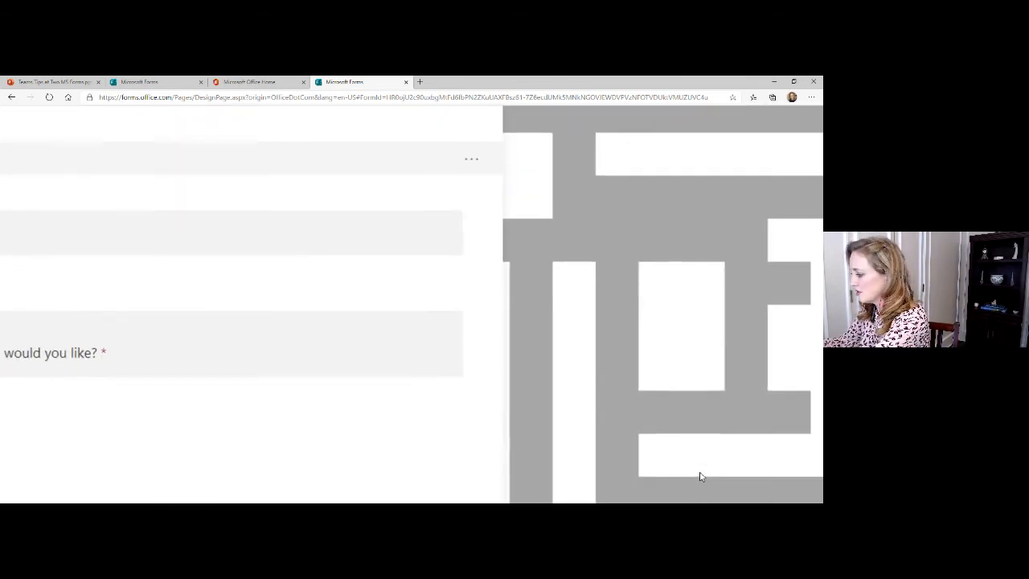
scroll(701, 477, down, 5)
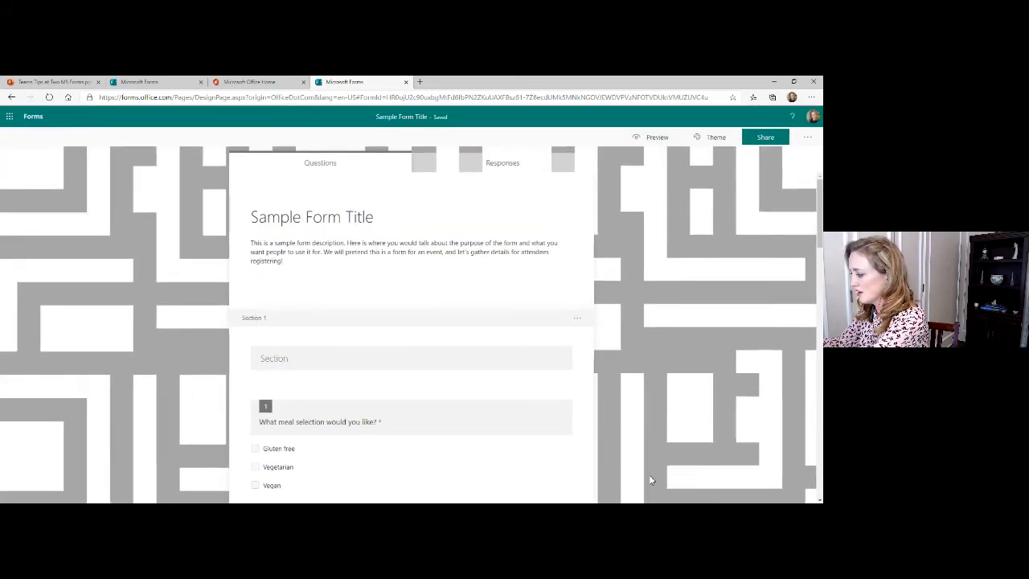
click(808, 137)
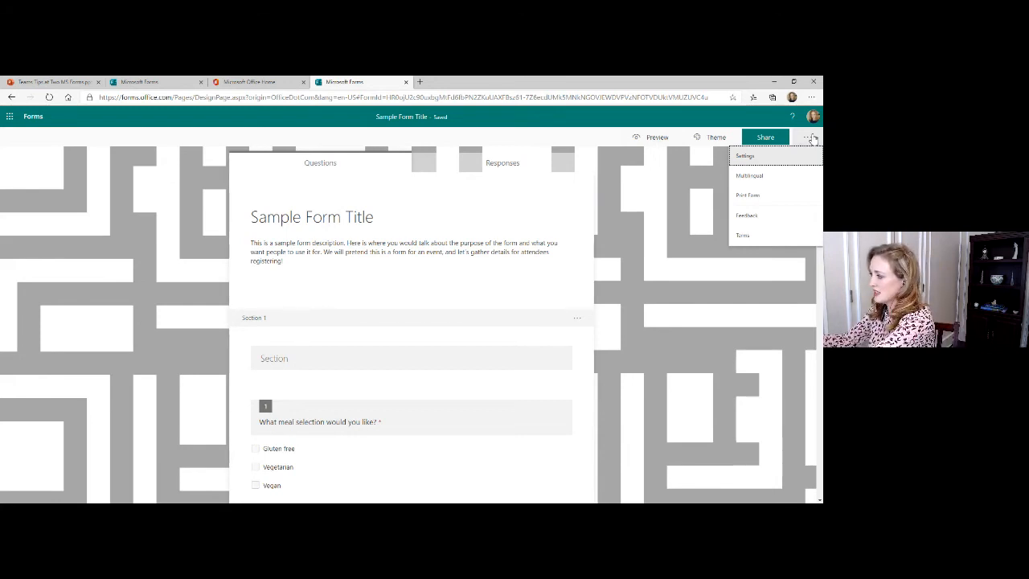
scroll(813, 139, up, 1)
scroll(812, 139, up, 4)
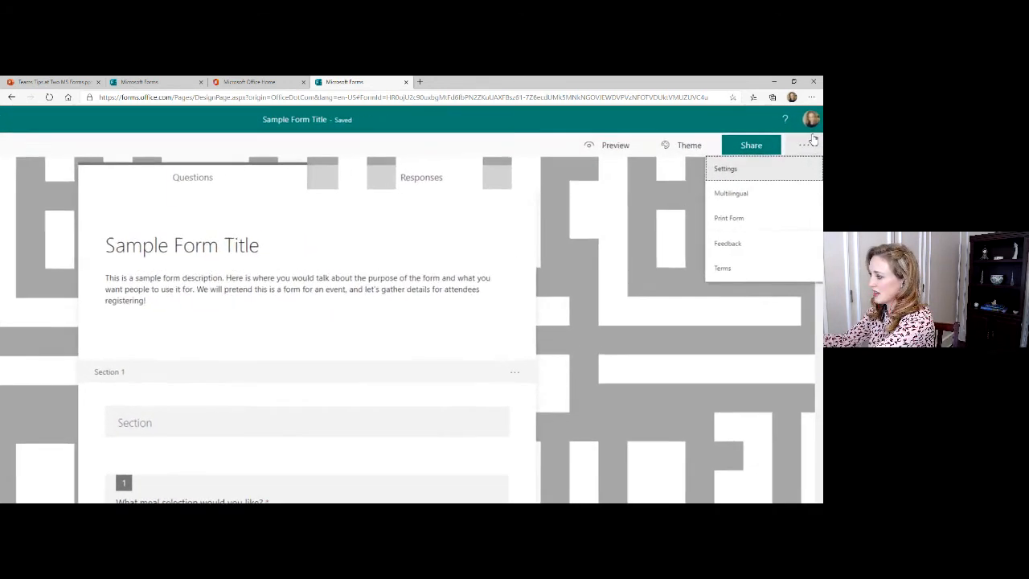
scroll(813, 140, up, 2)
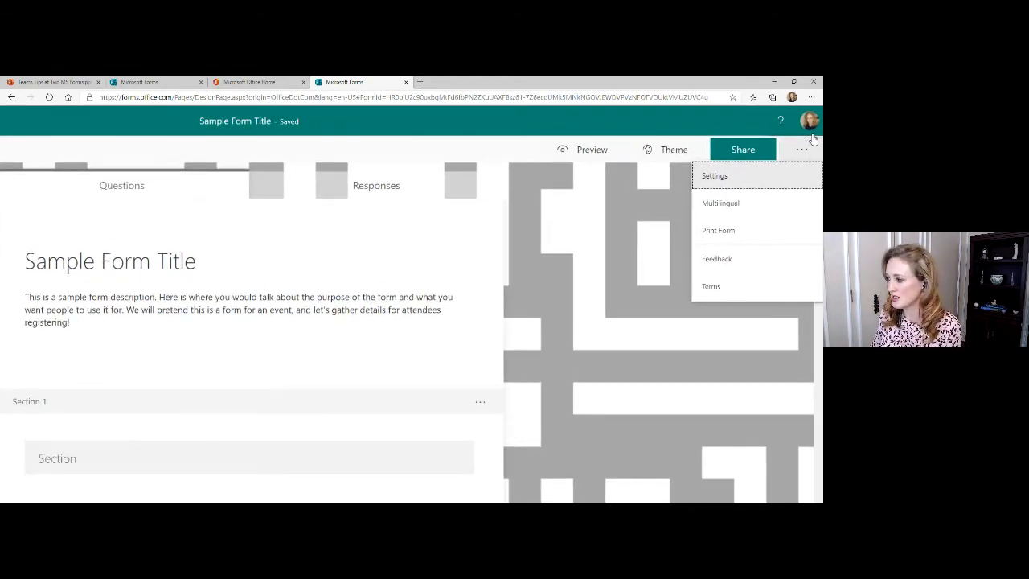
click(732, 178)
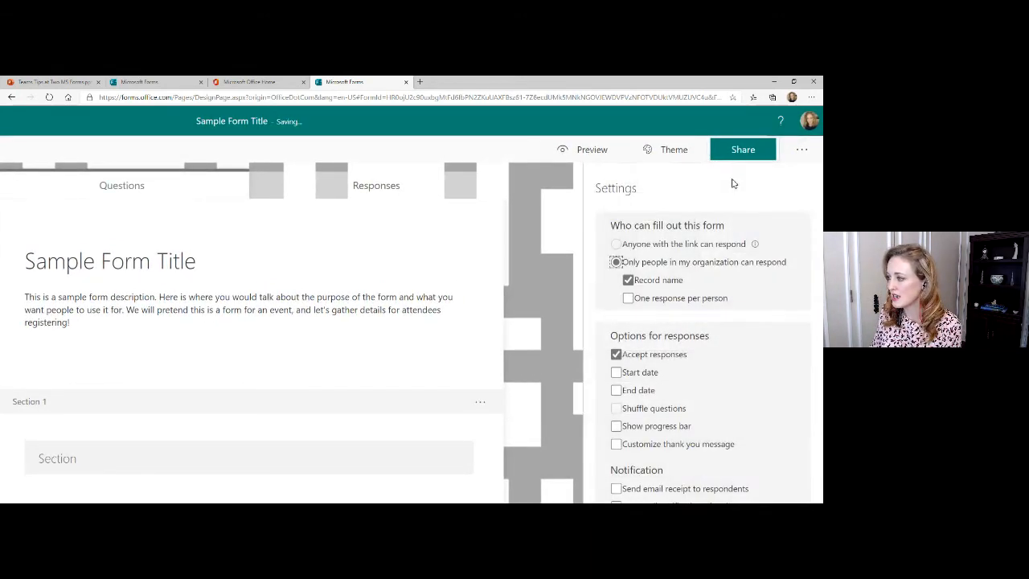
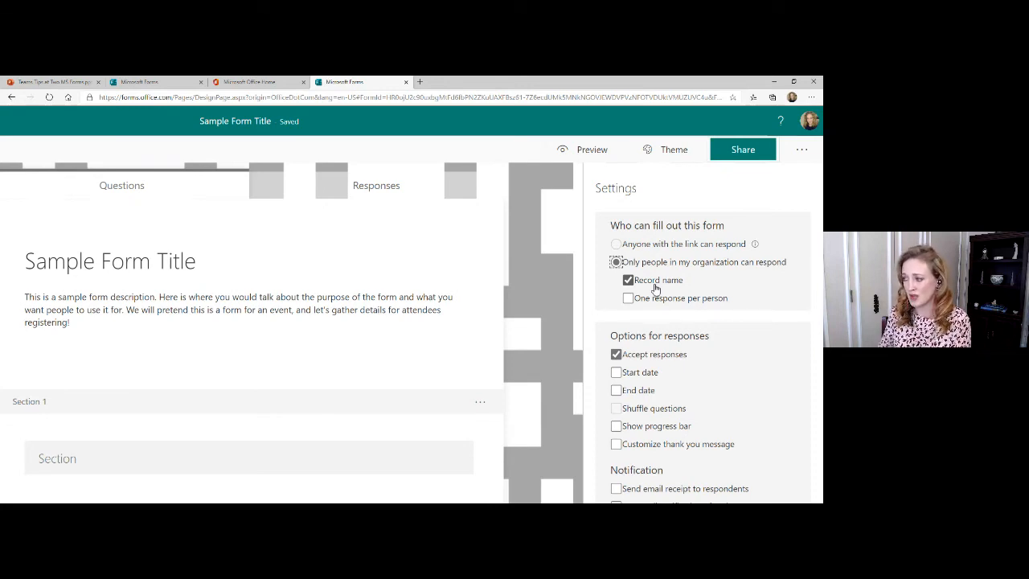
click(628, 299)
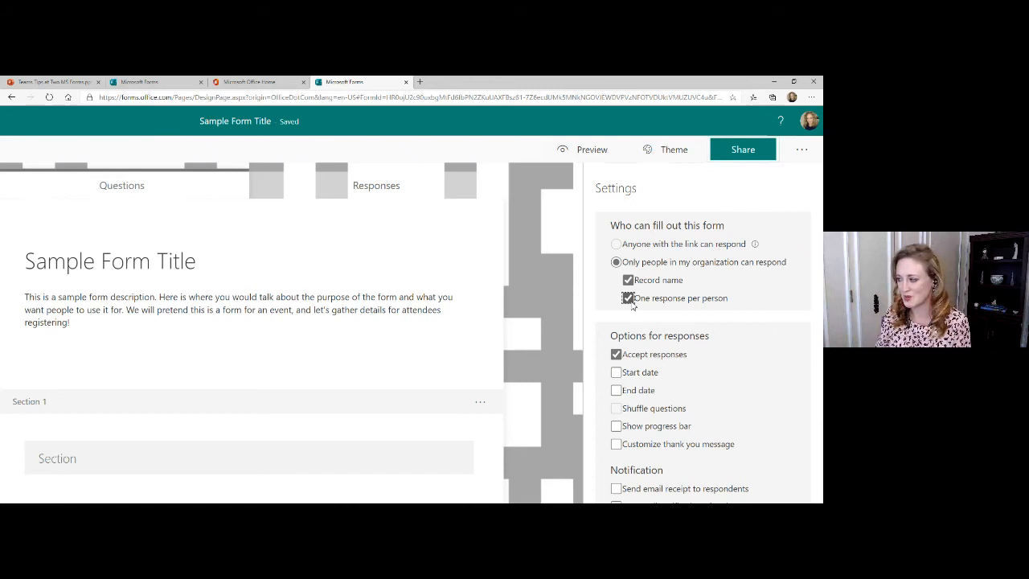
Enable a response start date of 10/16/2020 3:00 PM and an end date of 10/16/2020 3:15 PM
scroll(632, 304, down, 3)
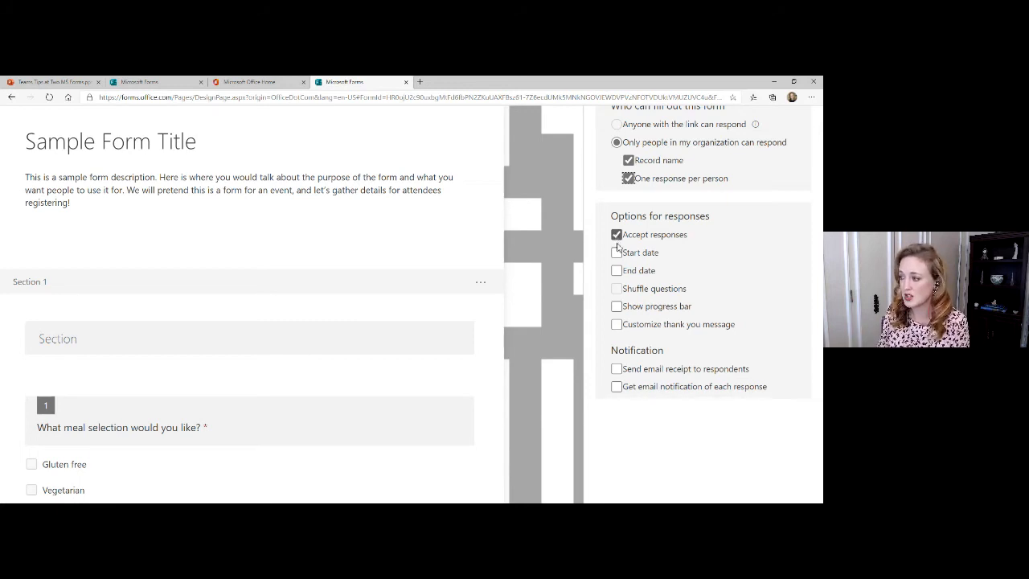
click(616, 253)
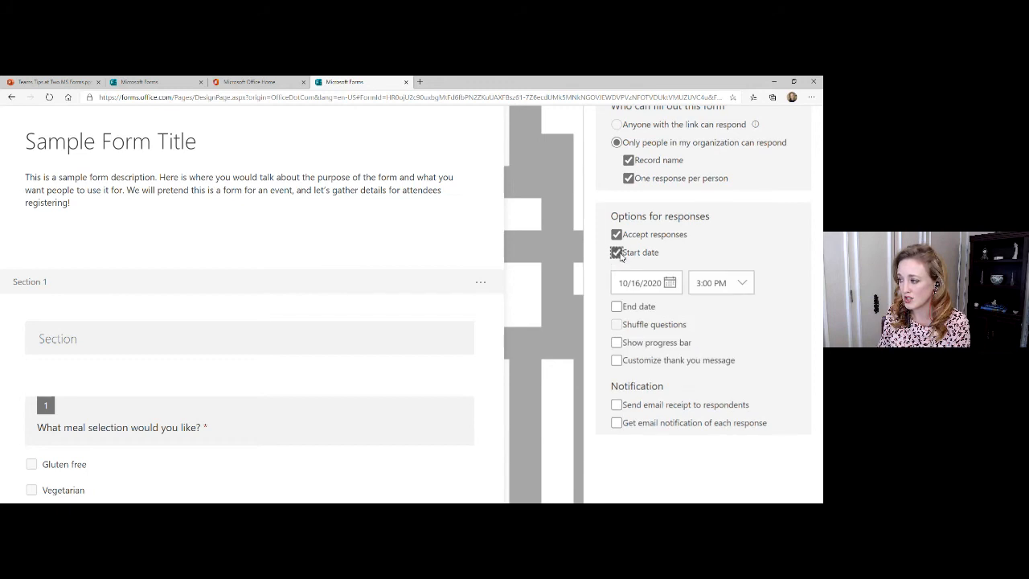
click(616, 307)
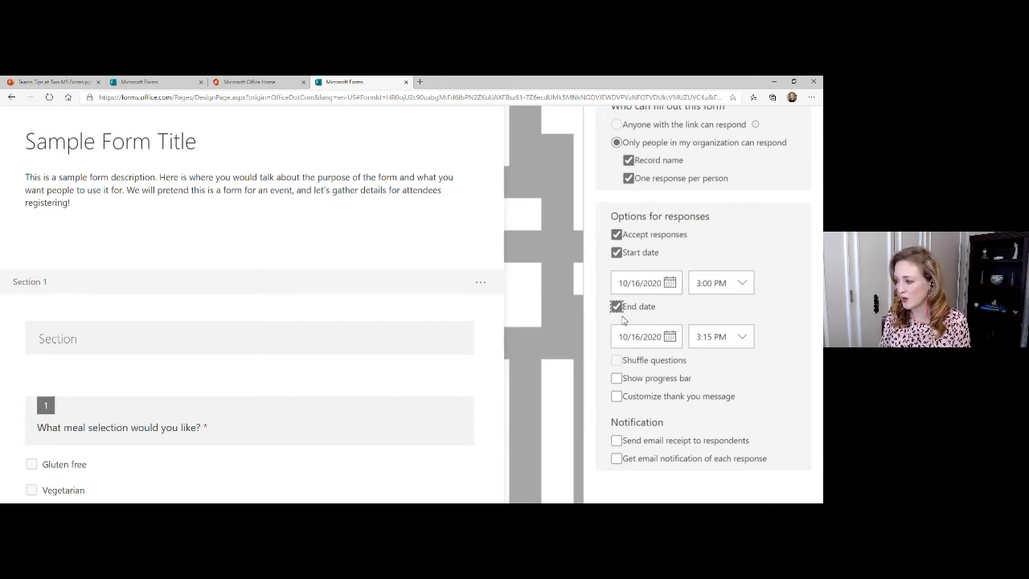
Enable a customized thank-you message for respondents and close the form settings
scroll(621, 321, down, 1)
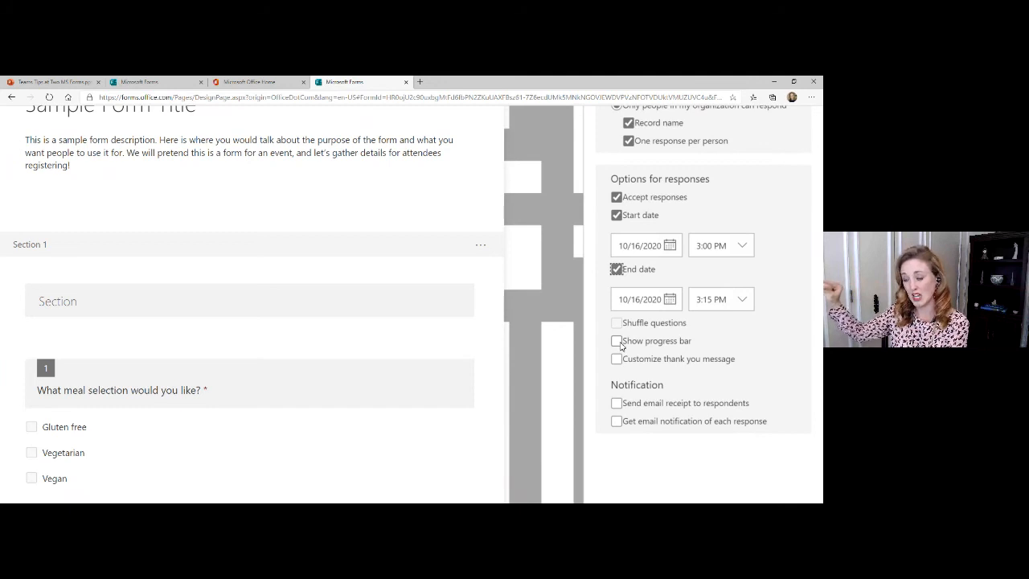
click(685, 362)
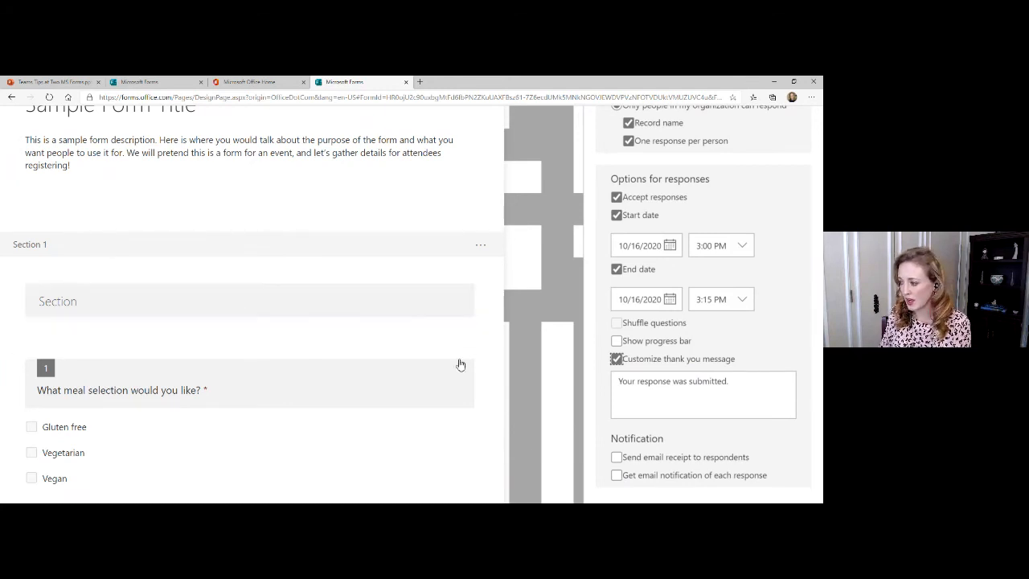
scroll(650, 354, up, 2)
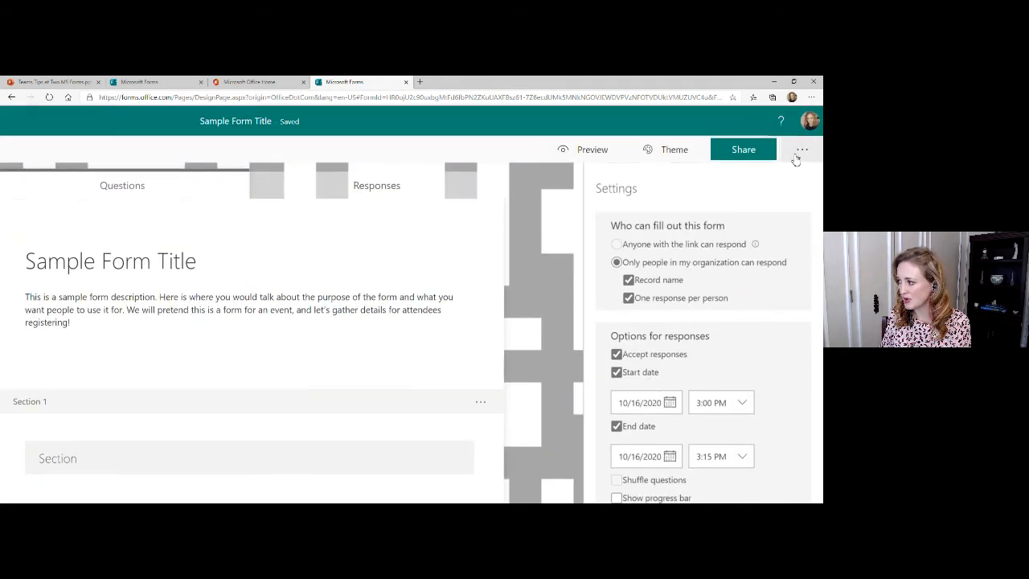
click(801, 151)
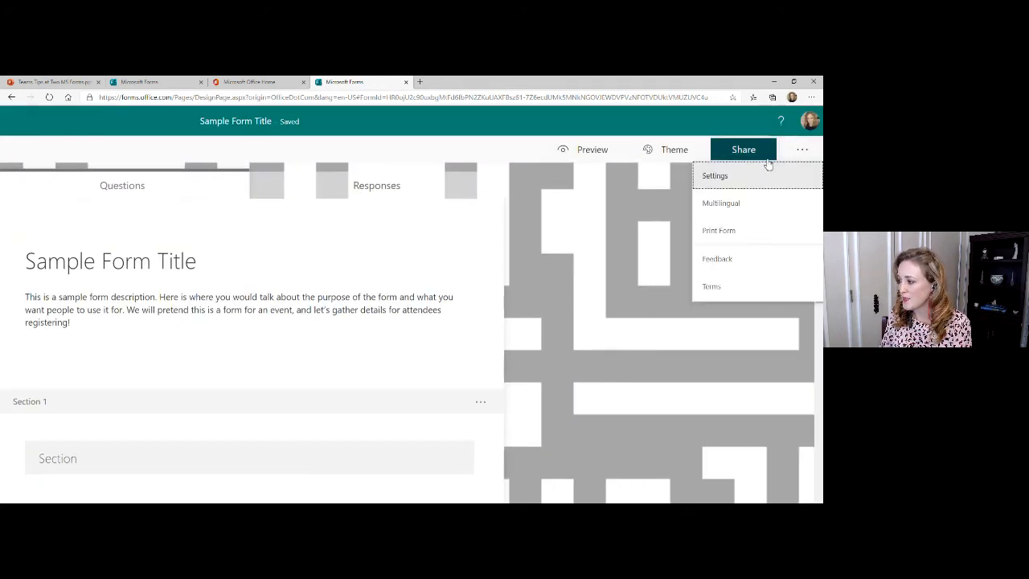
click(665, 203)
Preview the sample form in computer view and review its header, background and all questions through the recommendation rating
click(579, 155)
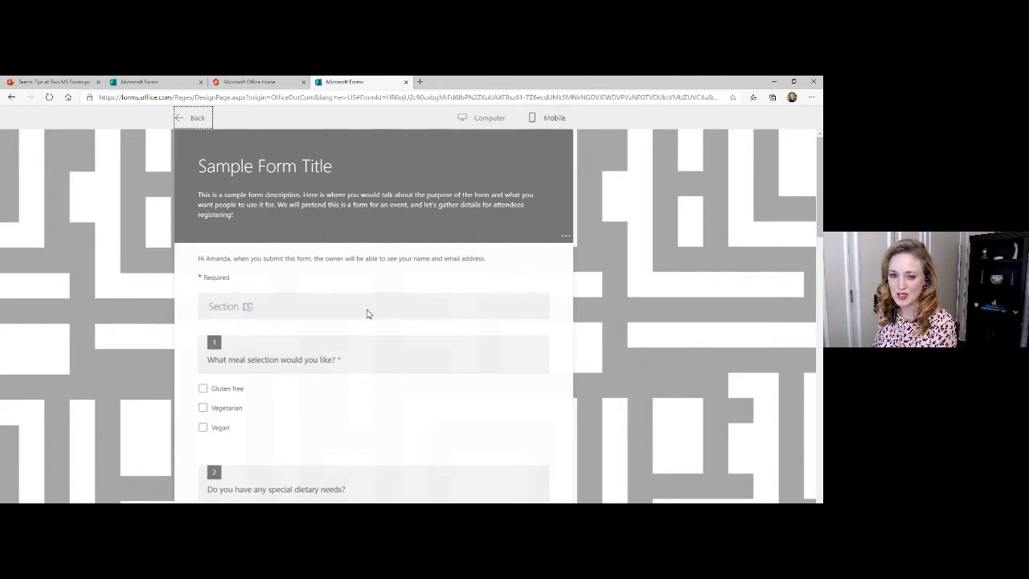
scroll(367, 313, down, 1)
scroll(368, 313, down, 1)
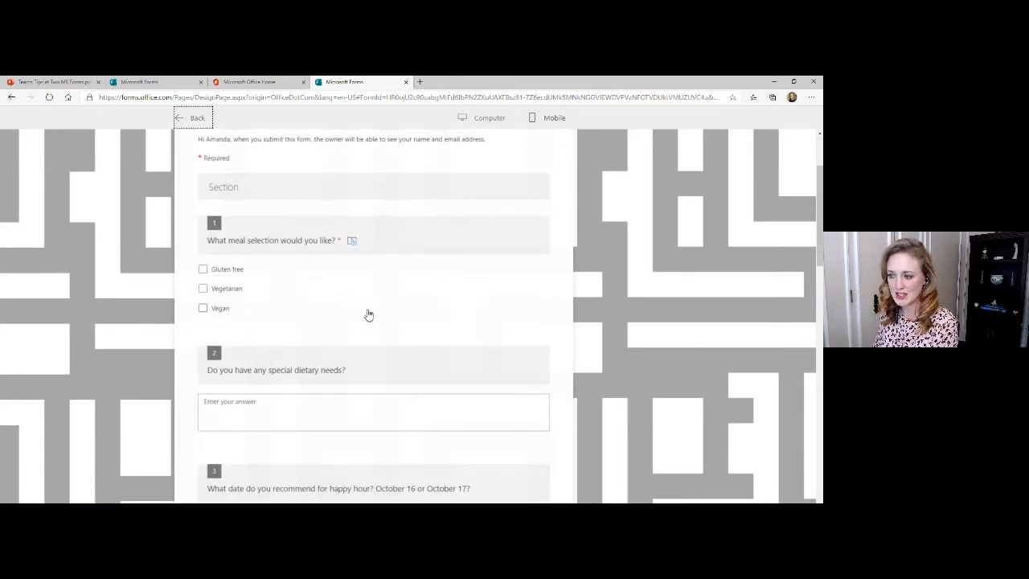
scroll(368, 314, down, 1)
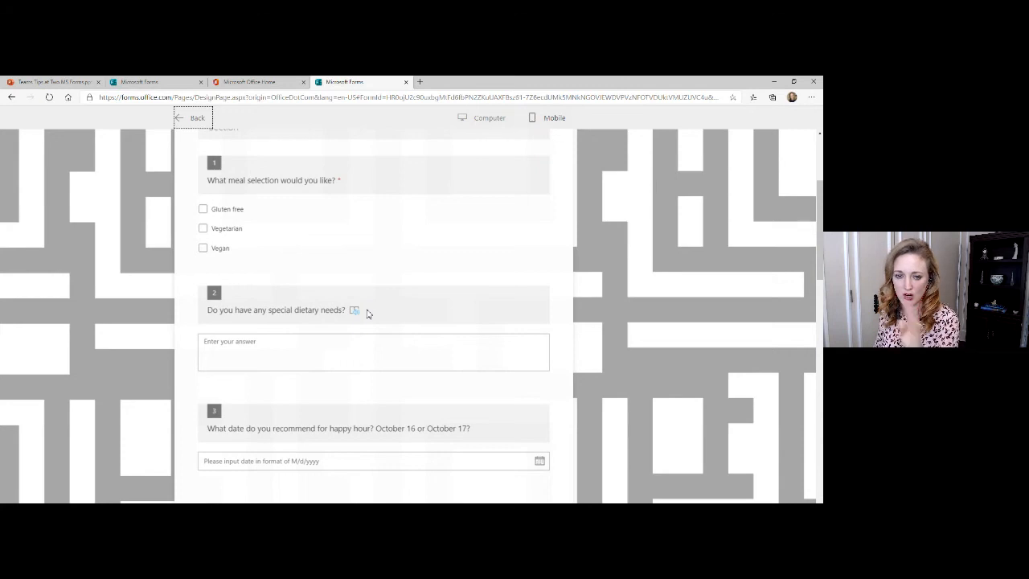
scroll(367, 314, down, 1)
scroll(367, 312, down, 1)
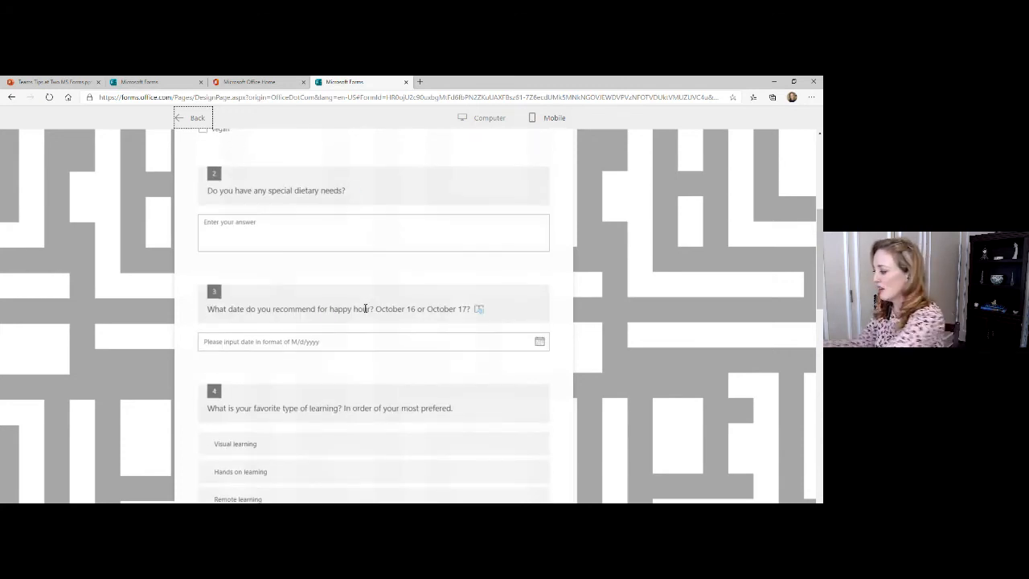
scroll(365, 308, up, 3)
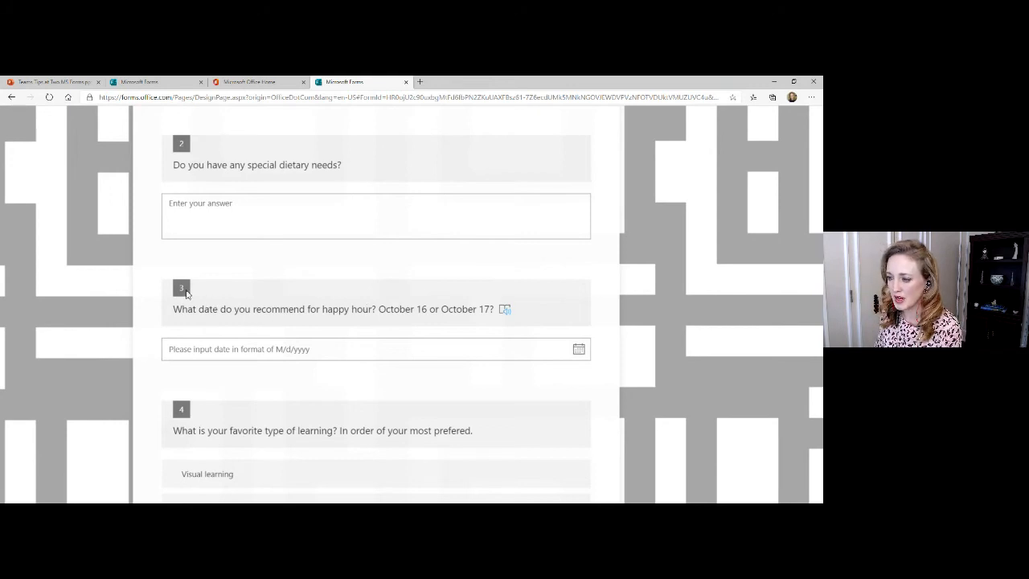
scroll(193, 315, down, 2)
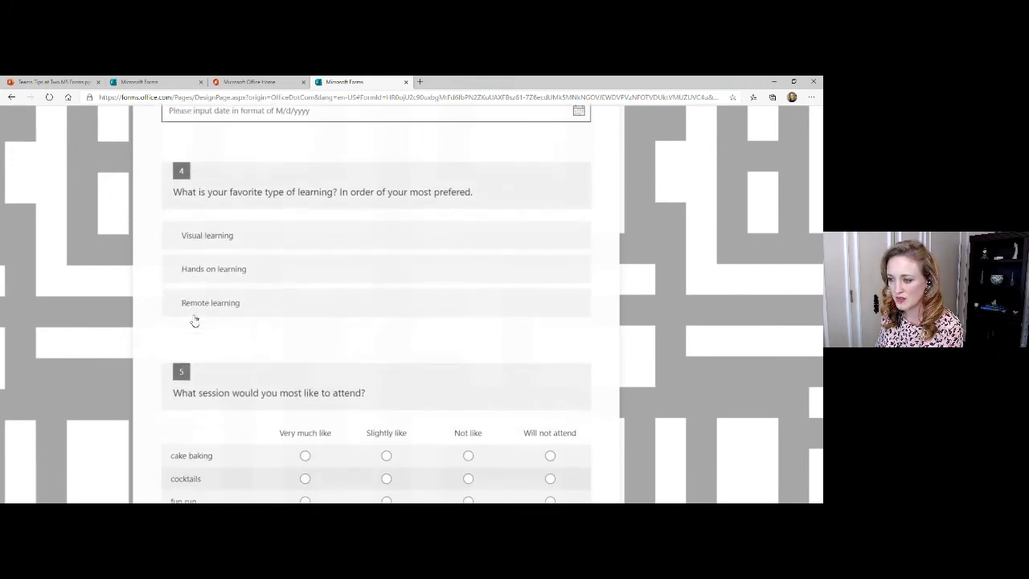
scroll(195, 321, down, 3)
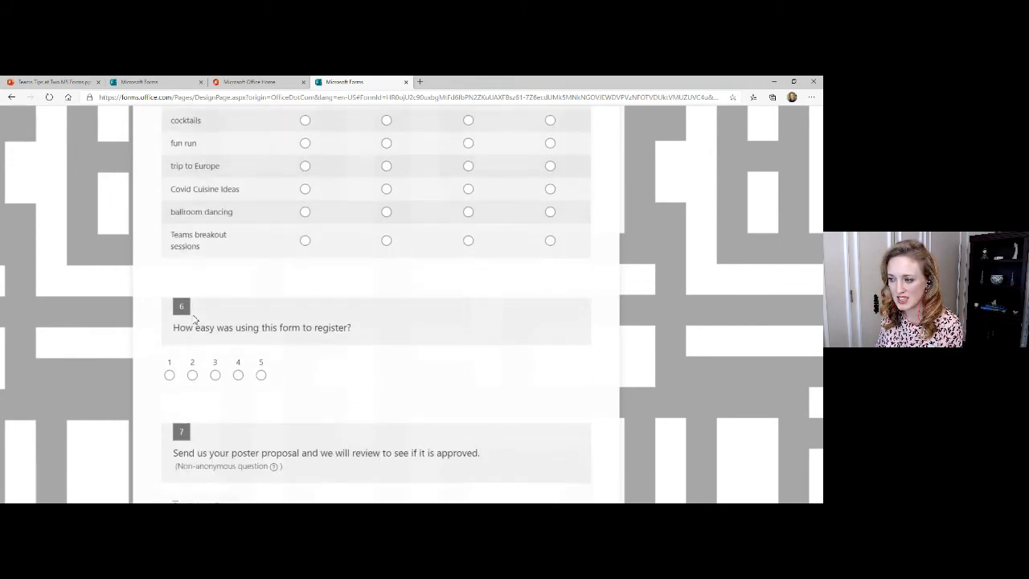
scroll(195, 321, up, 1)
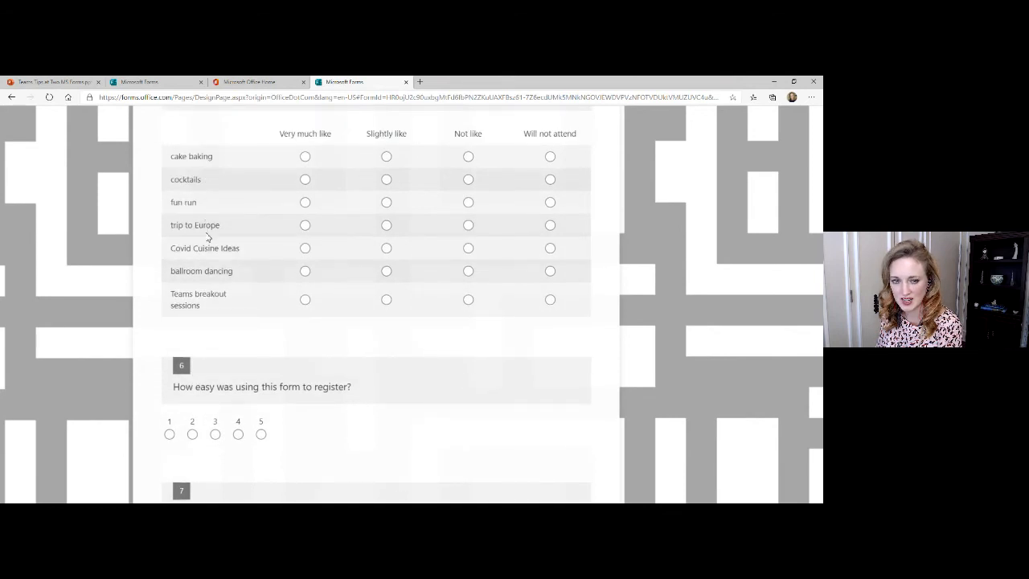
scroll(207, 270, down, 2)
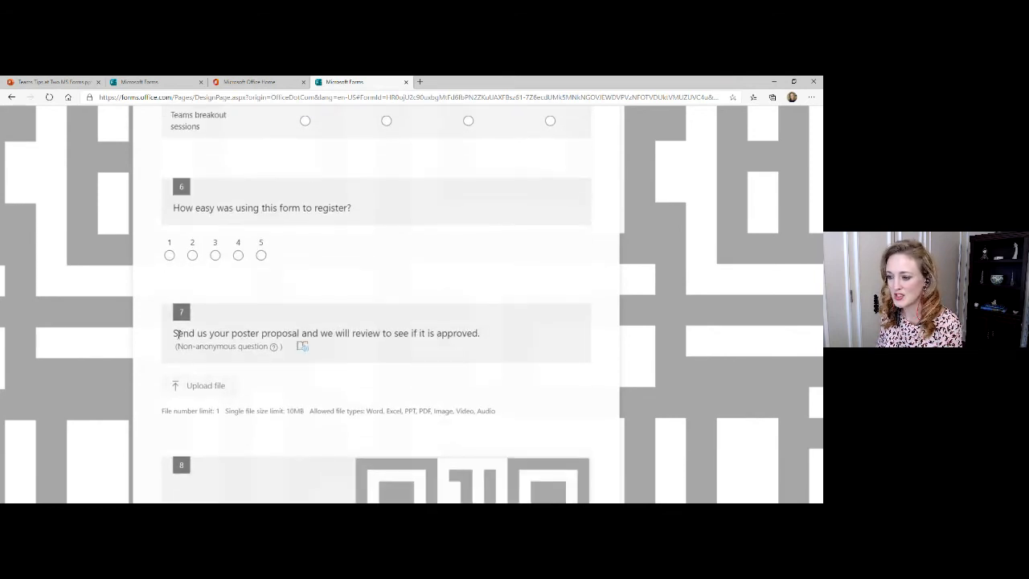
scroll(225, 361, down, 3)
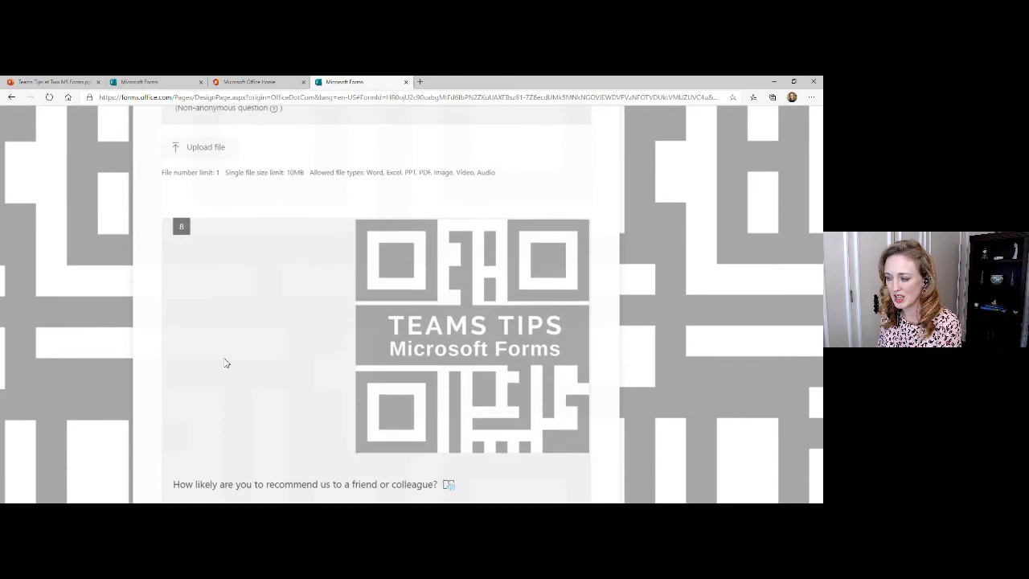
scroll(225, 362, down, 2)
scroll(223, 361, up, 10)
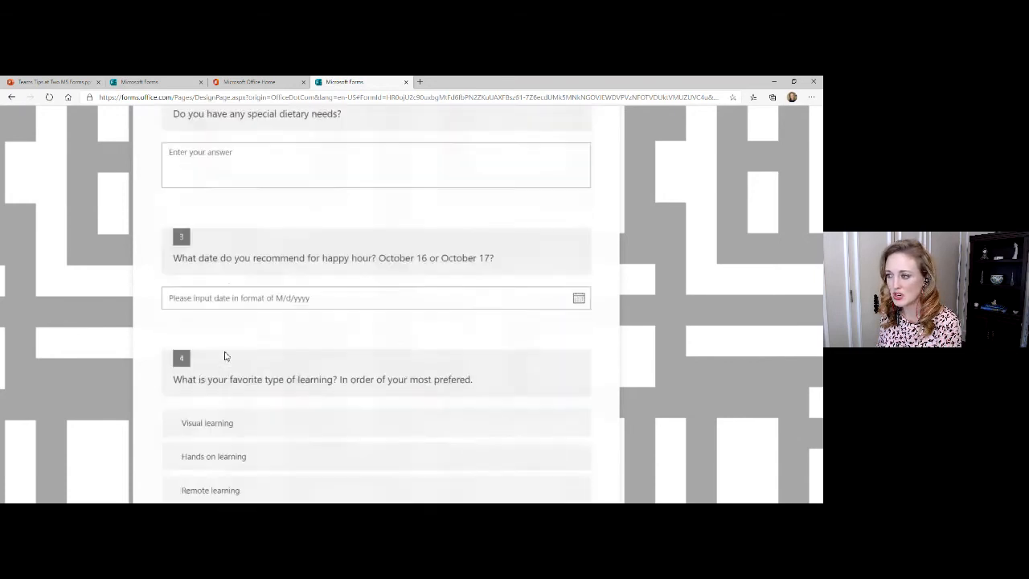
scroll(224, 356, up, 6)
scroll(229, 266, up, 1)
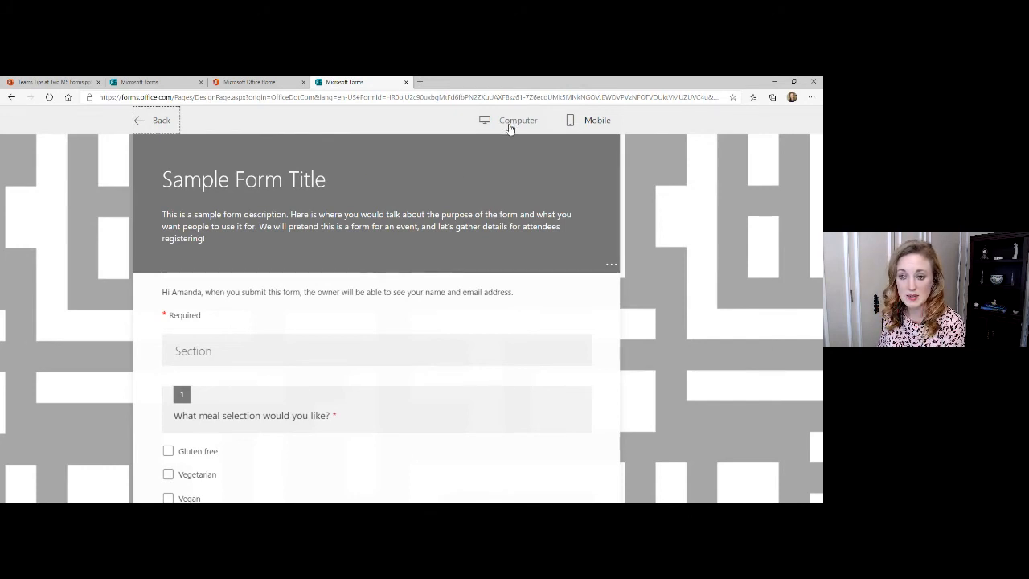
Switch the preview to the mobile layout, review the first questions, and return to the form editor
click(576, 122)
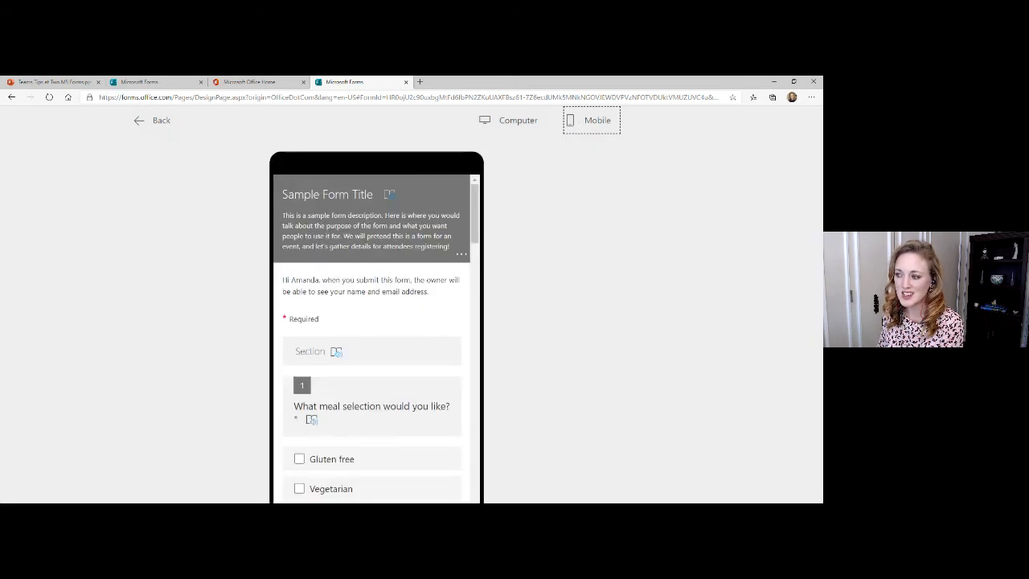
scroll(323, 264, down, 2)
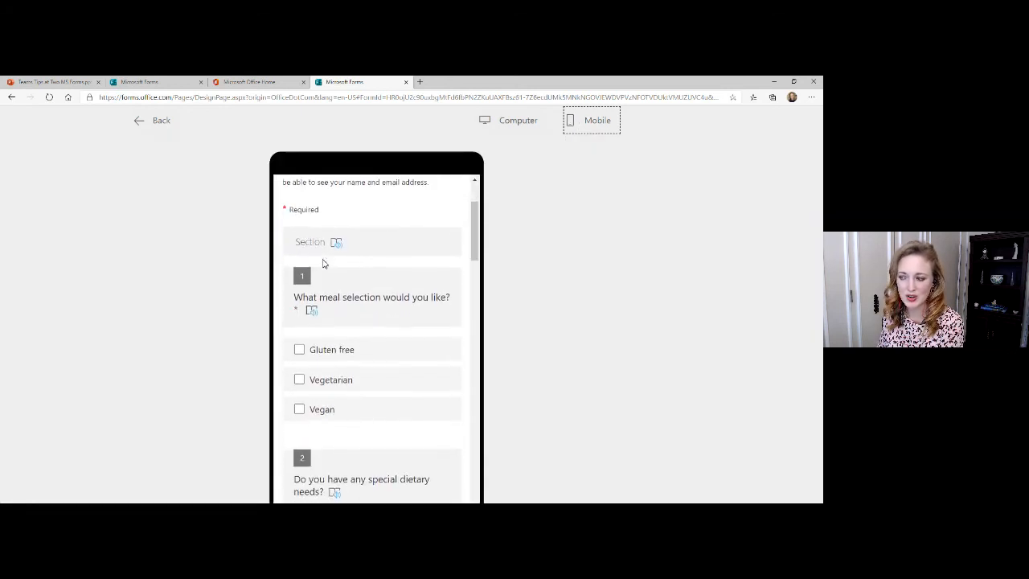
scroll(324, 264, down, 1)
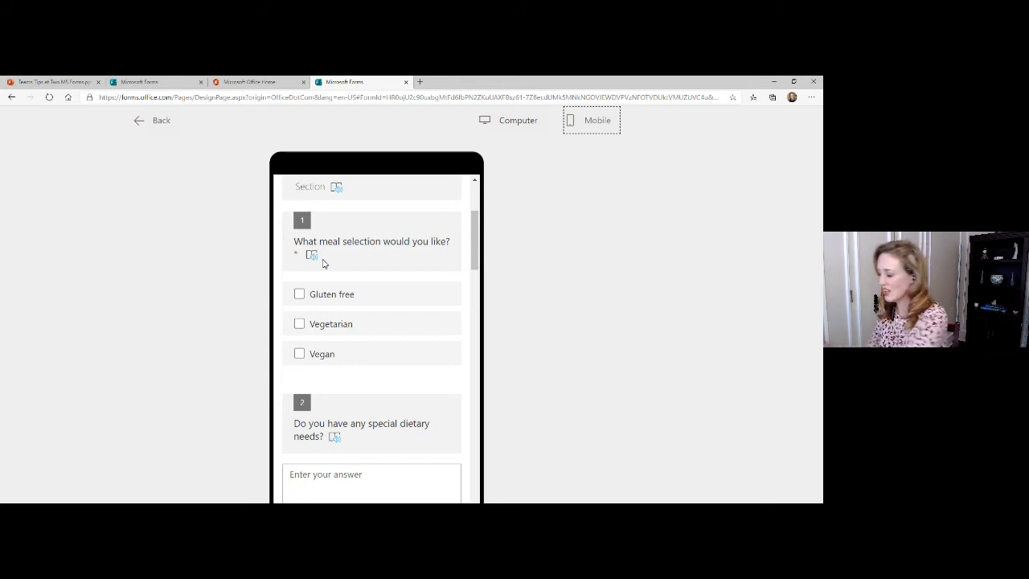
scroll(324, 264, up, 3)
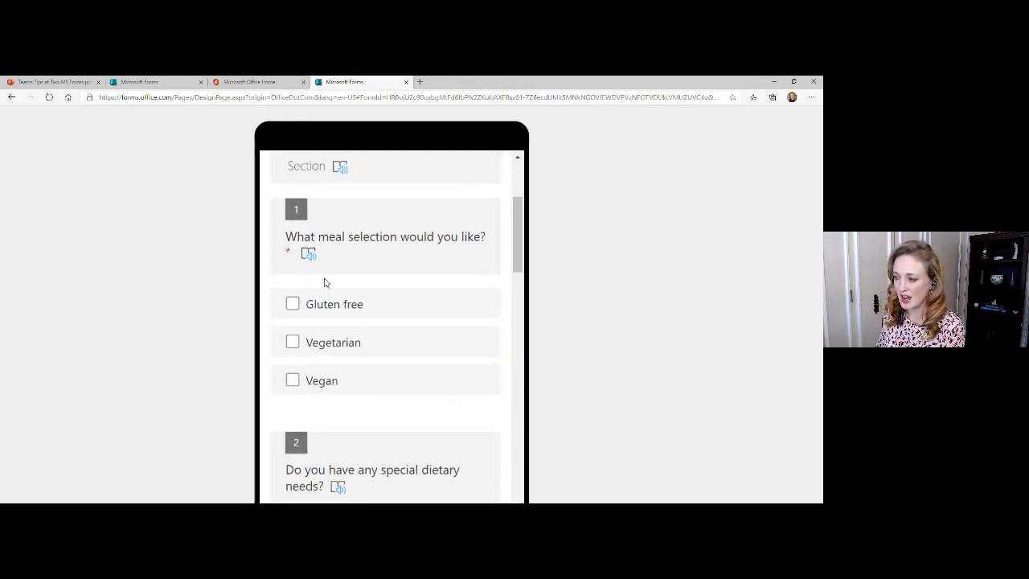
scroll(324, 280, down, 3)
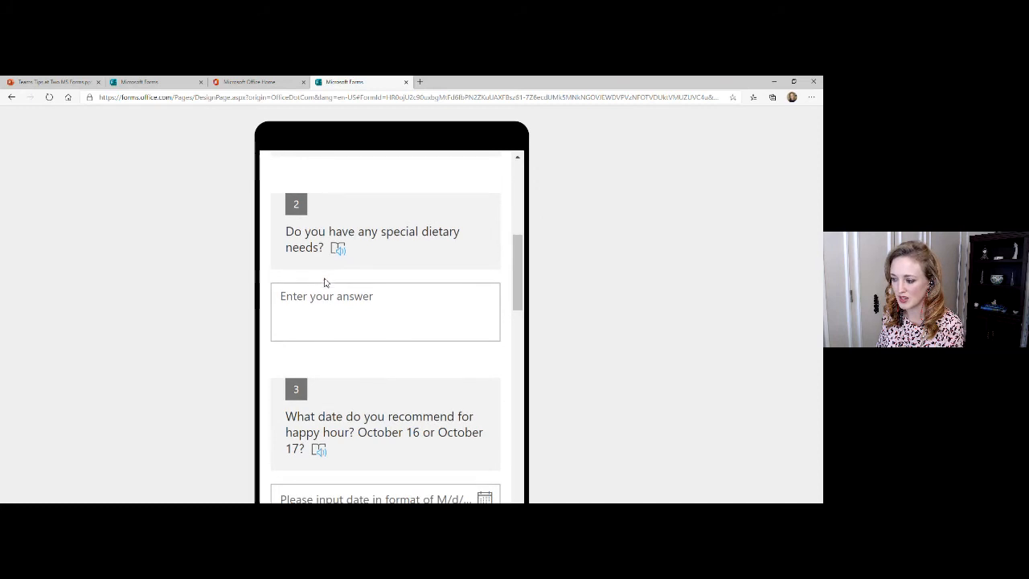
scroll(325, 281, down, 2)
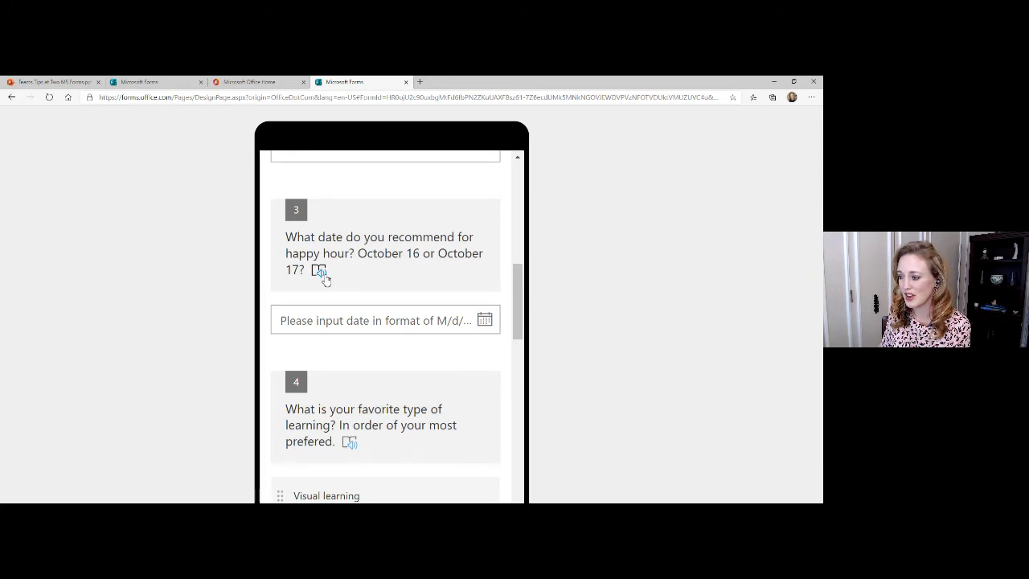
scroll(324, 278, down, 1)
scroll(325, 278, up, 10)
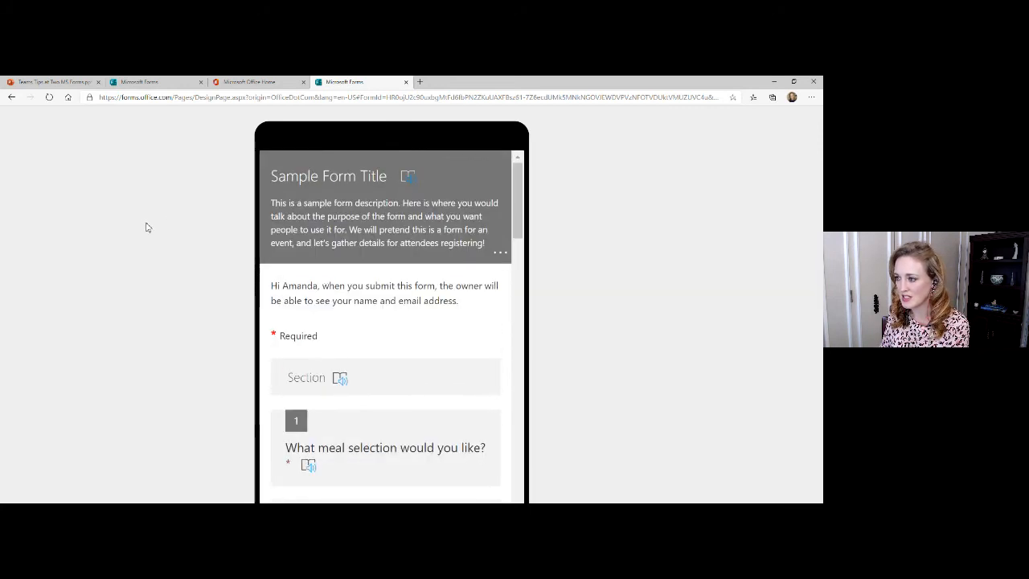
scroll(144, 225, up, 1)
click(106, 129)
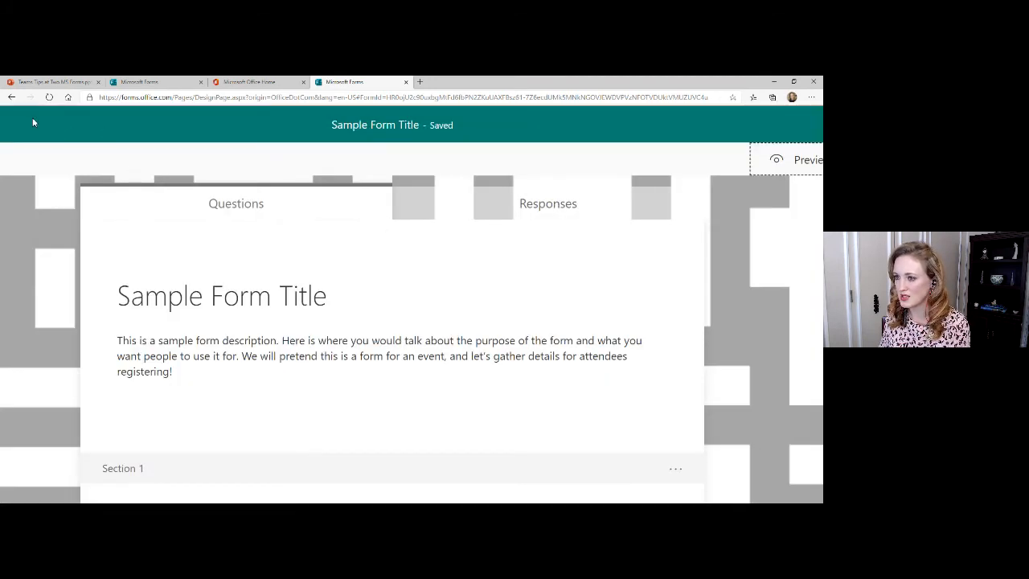
Switch to the "Teams Tips | Microsoft Forms | Pre-Event" form and view its responses, then its questions
click(140, 81)
click(489, 174)
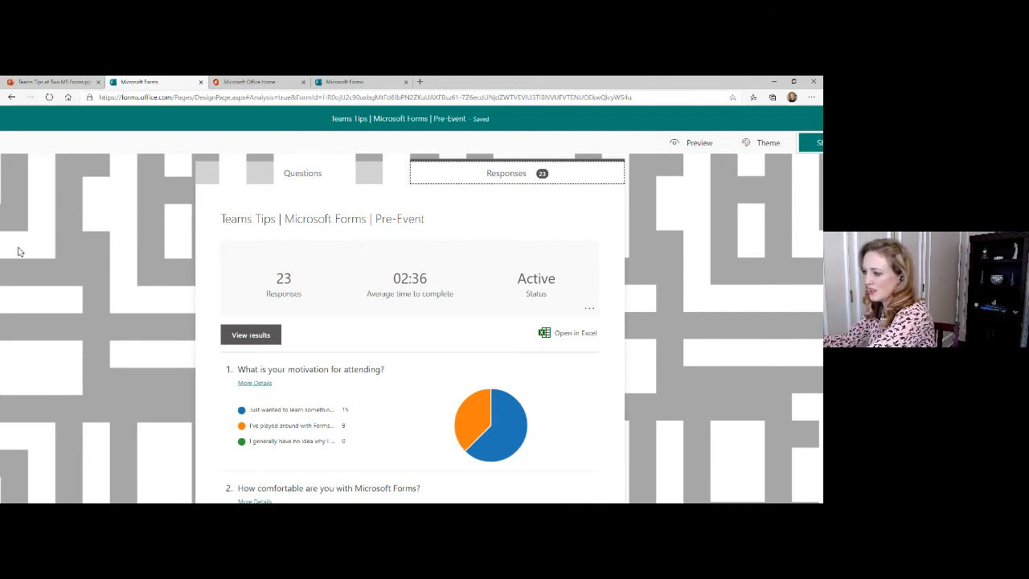
scroll(20, 252, up, 3)
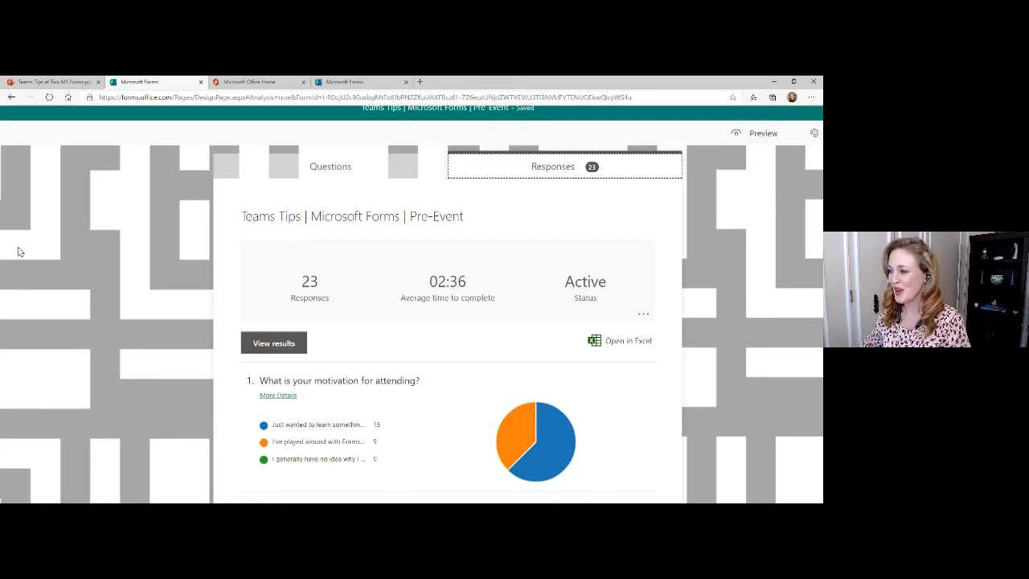
click(305, 168)
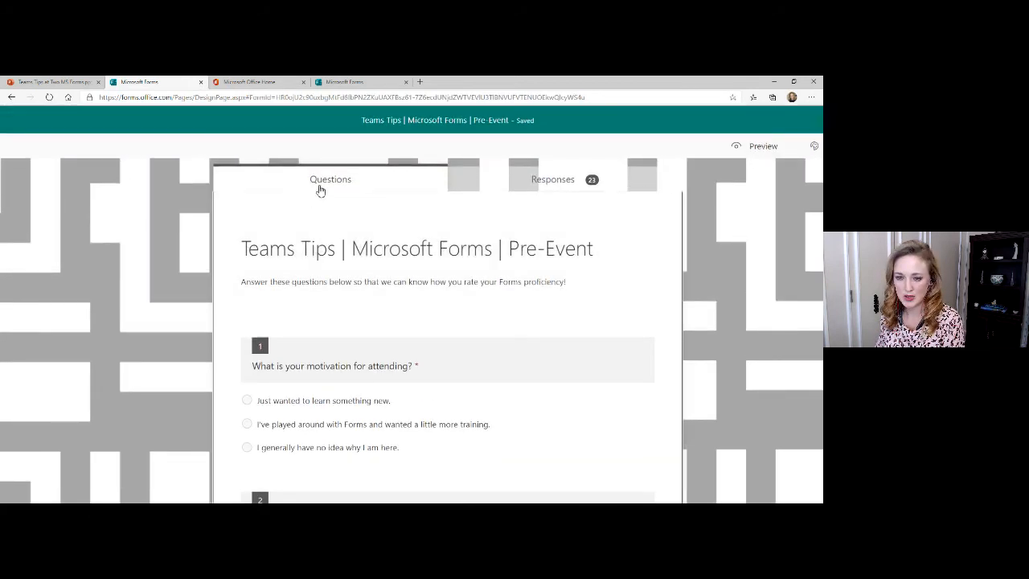
Open the Pre-Event form's responses and examine the summary charts for the motivation, comfort level, ranking and upcoming sessions questions
click(483, 186)
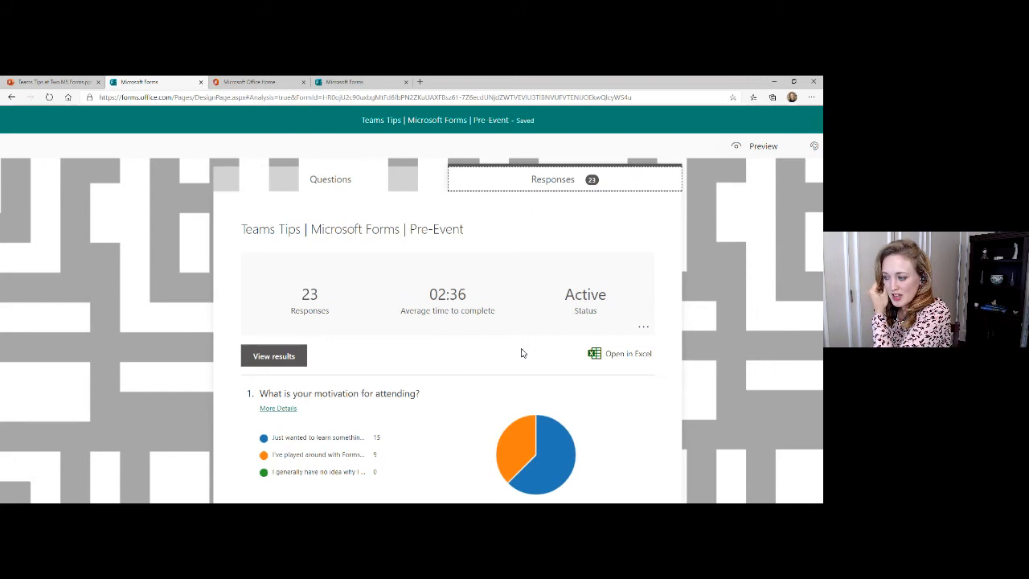
scroll(521, 353, down, 1)
scroll(330, 321, down, 2)
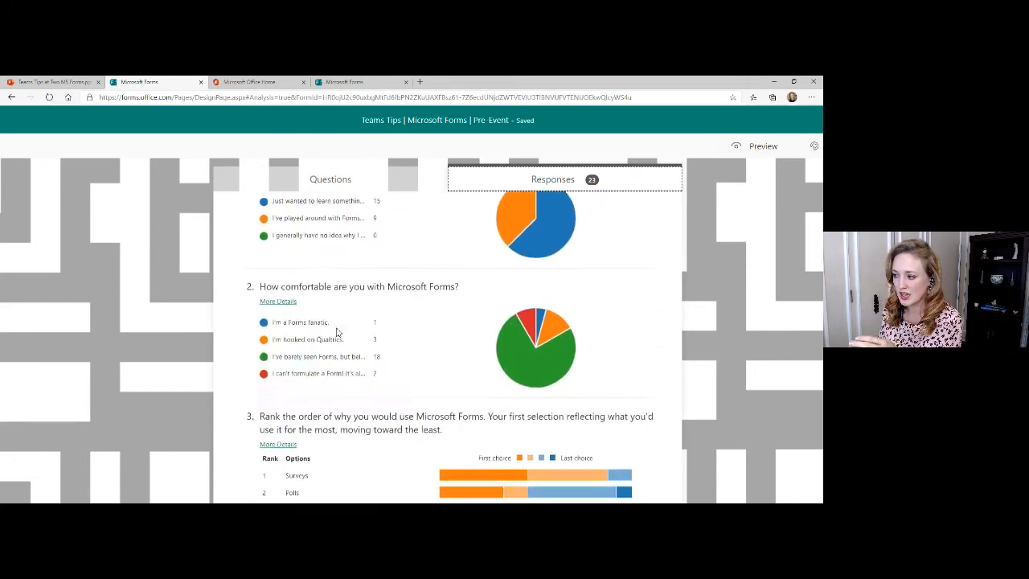
scroll(337, 332, up, 1)
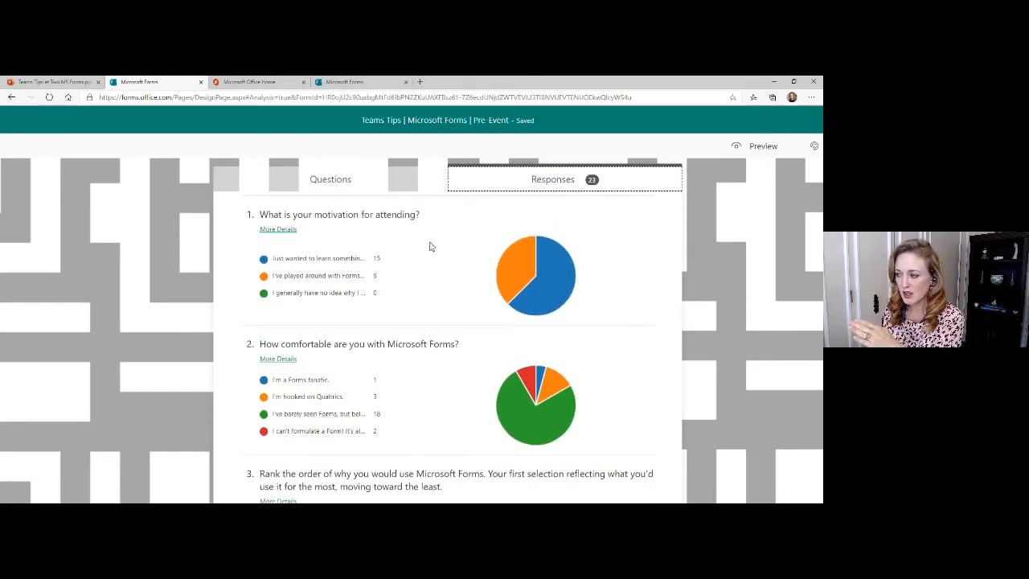
mouse_move(540, 277)
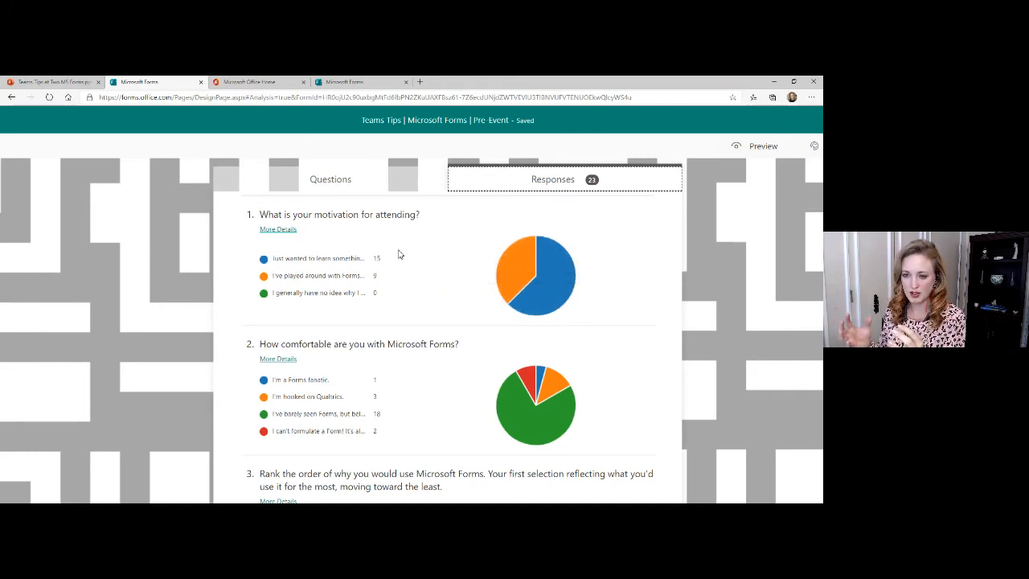
scroll(400, 256, down, 2)
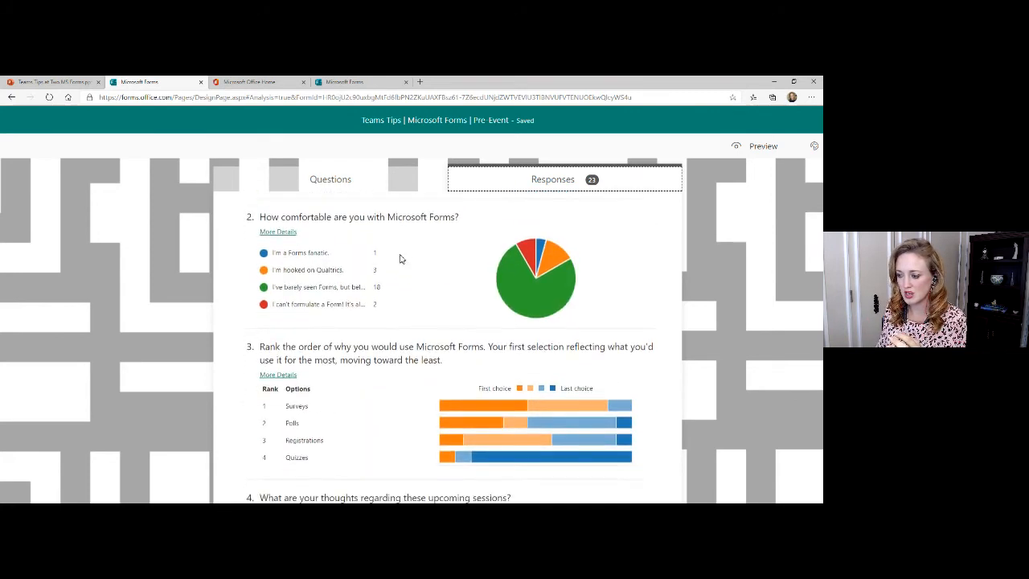
mouse_move(454, 374)
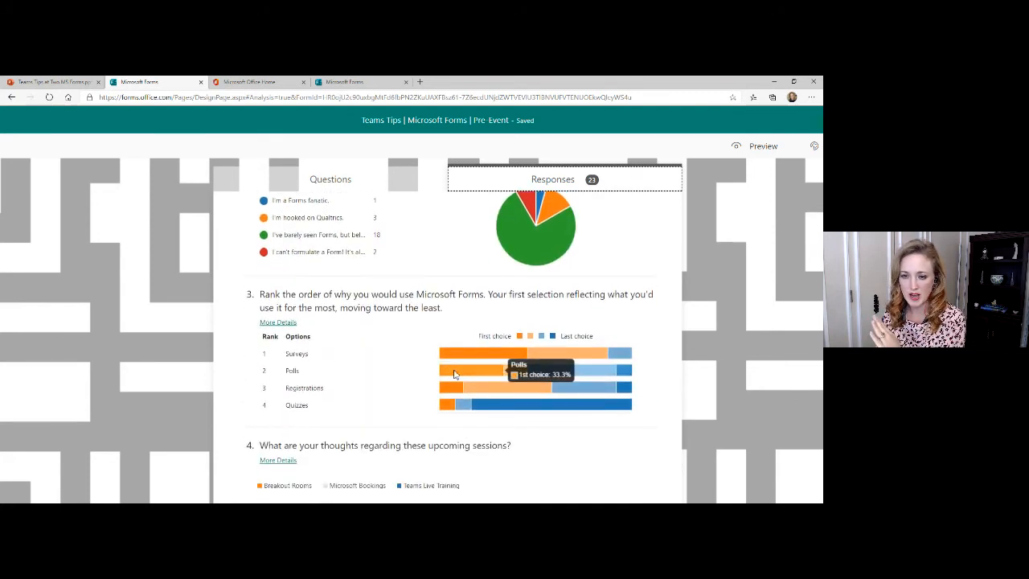
mouse_move(339, 357)
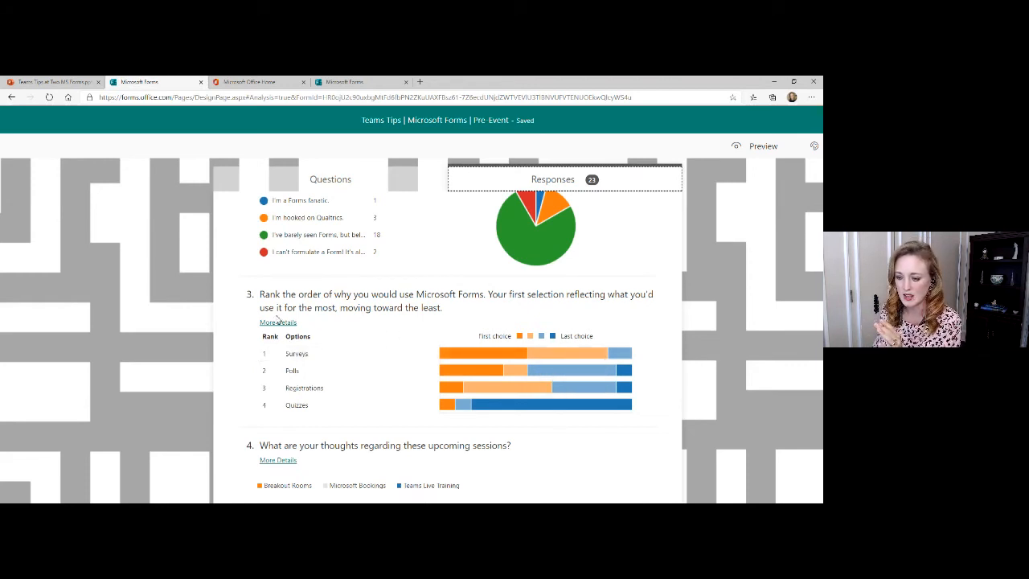
scroll(366, 297, down, 2)
scroll(367, 296, down, 1)
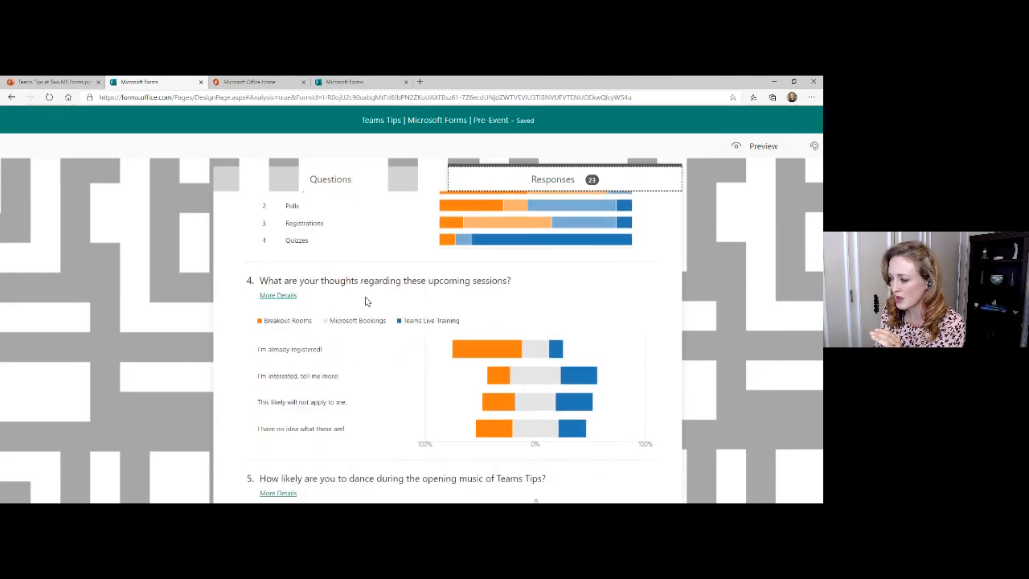
scroll(364, 296, up, 8)
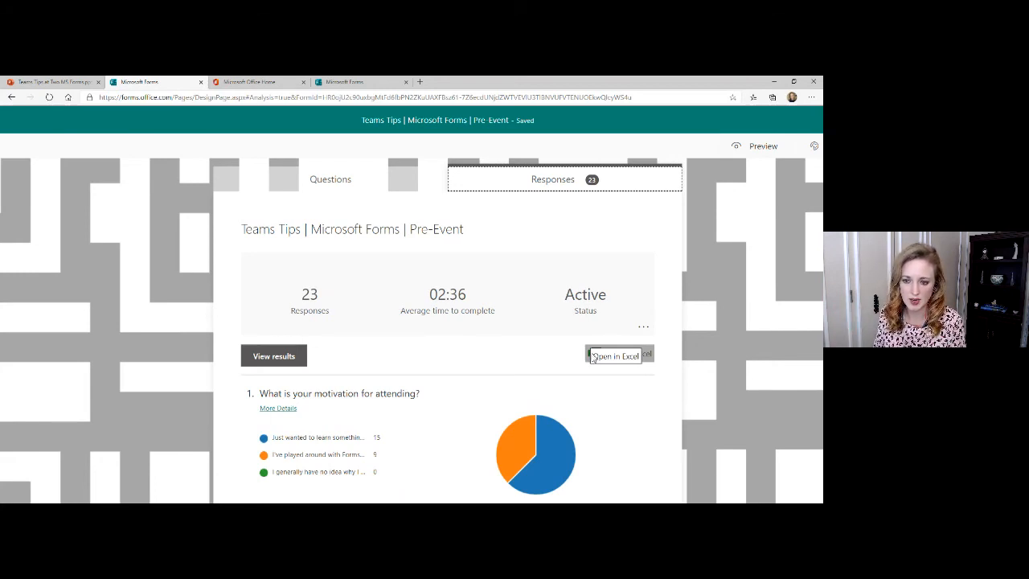
Generate a shareable summary link for the Pre-Event form's responses
click(643, 328)
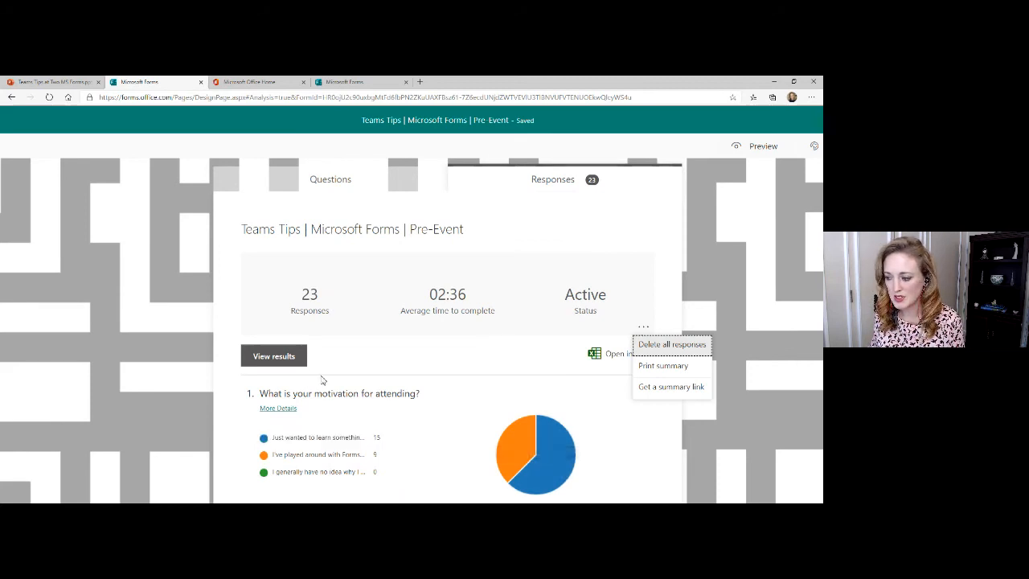
scroll(322, 380, down, 4)
scroll(387, 319, up, 4)
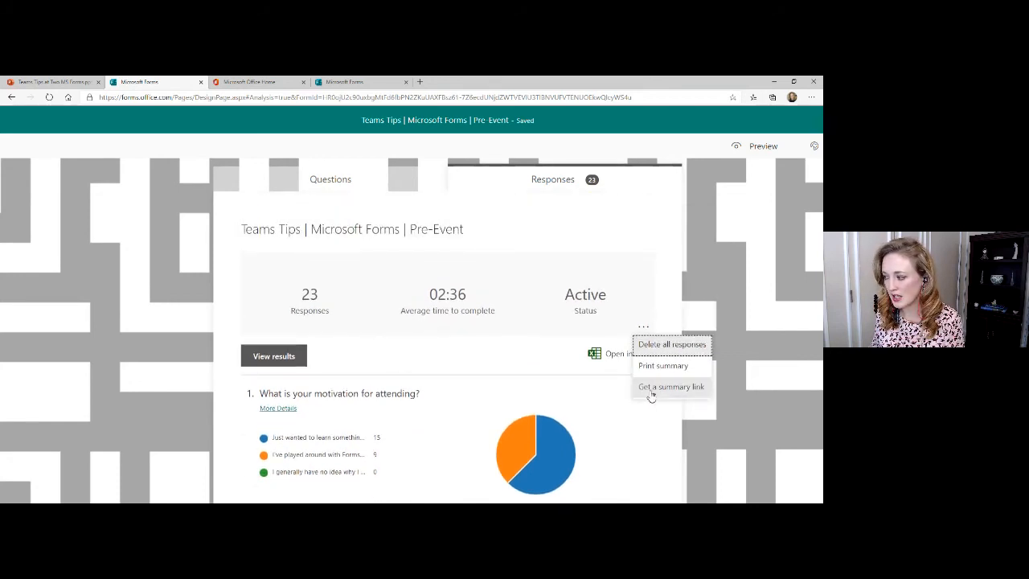
click(651, 389)
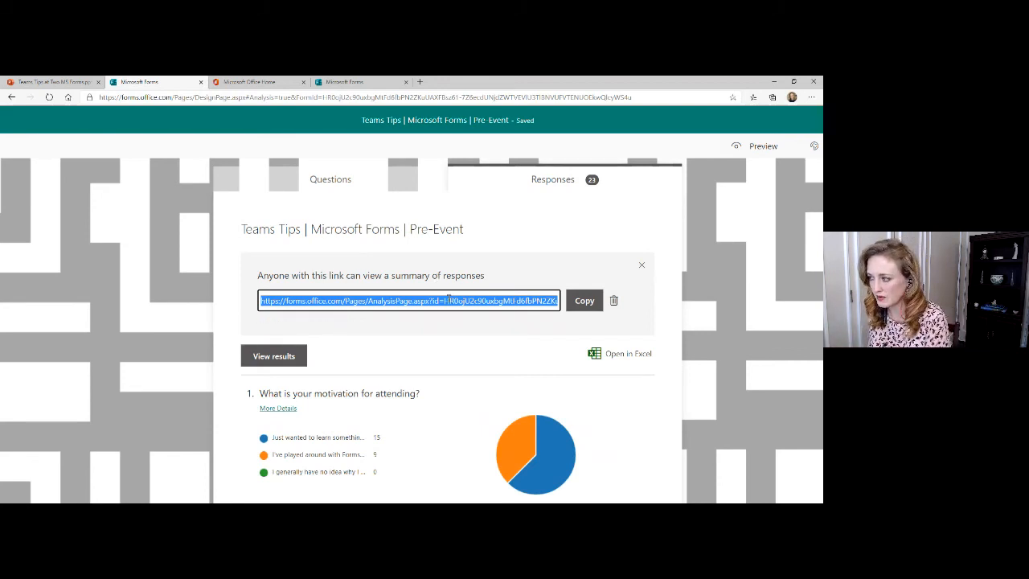
Close the summary link and view the Pre-Event form's options for sending and collecting responses, selecting the response link
click(641, 265)
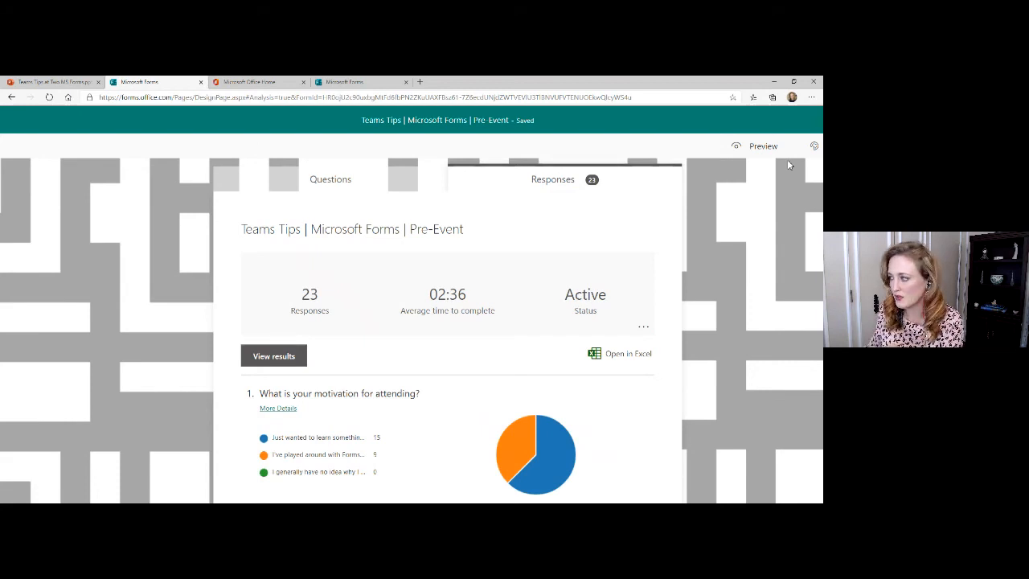
scroll(789, 165, down, 3)
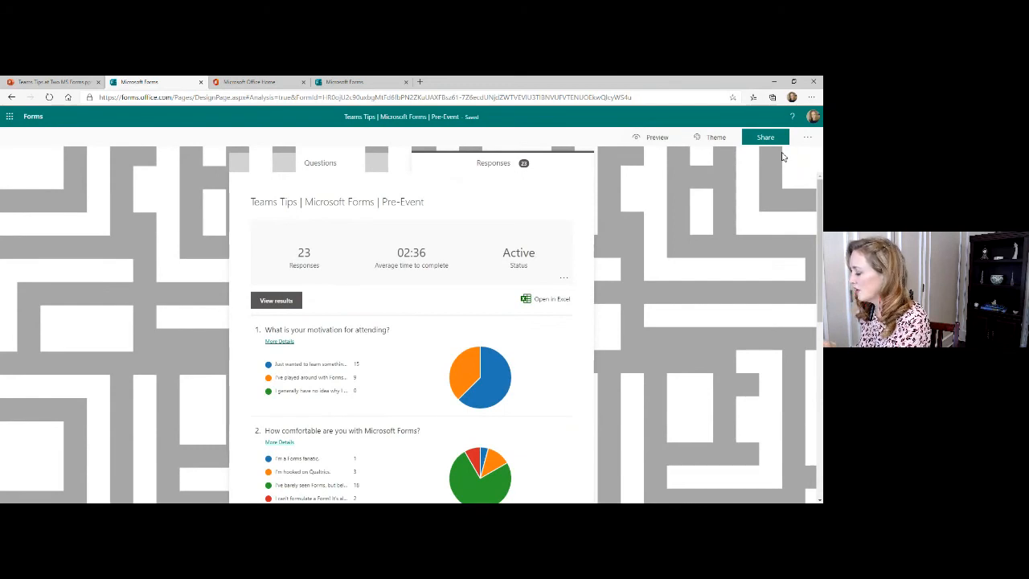
click(768, 138)
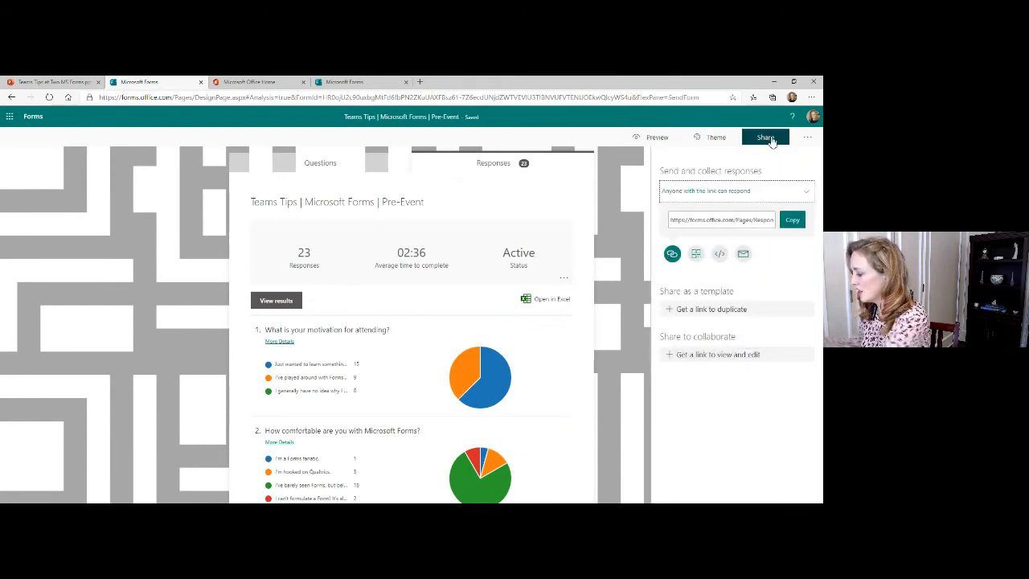
scroll(770, 142, up, 2)
scroll(772, 142, up, 1)
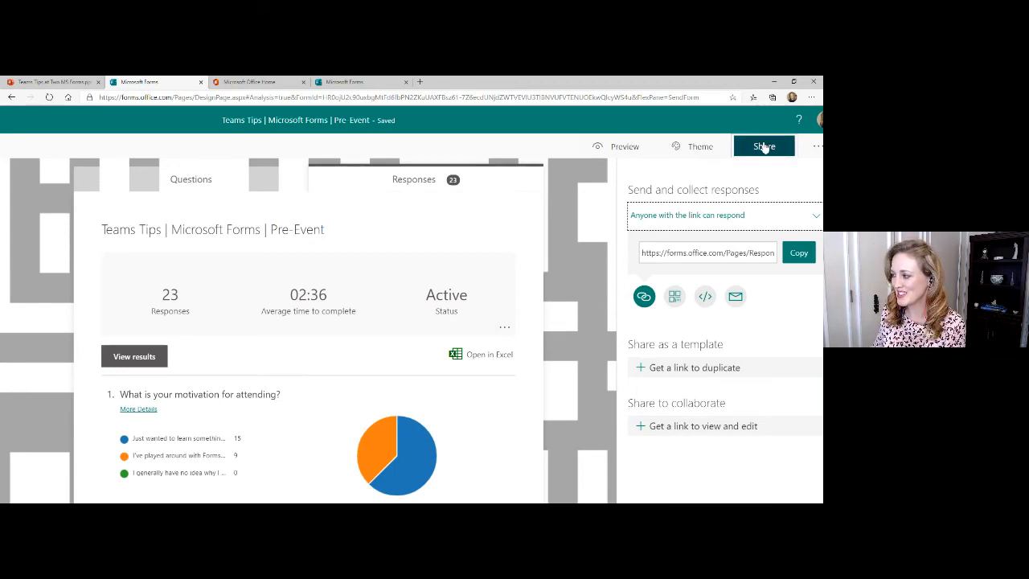
click(698, 254)
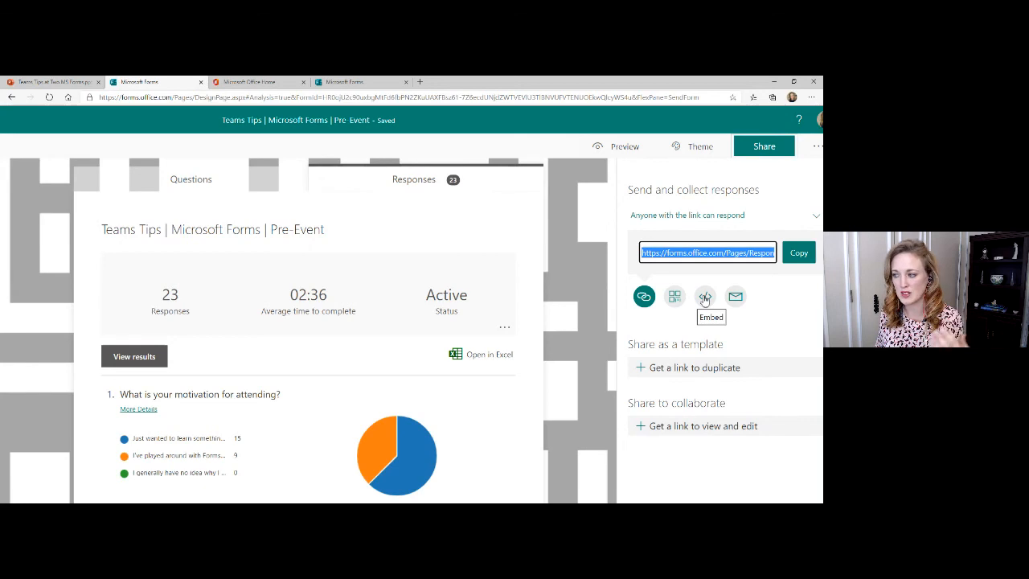
Reload the Pre-Event form's responses page and reopen the form's sharing options
click(50, 98)
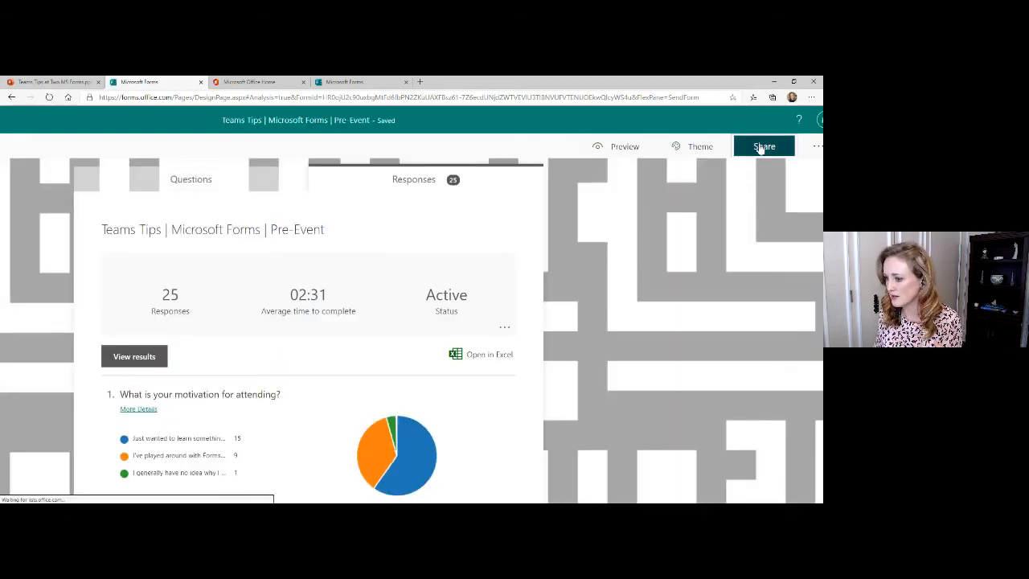
click(760, 149)
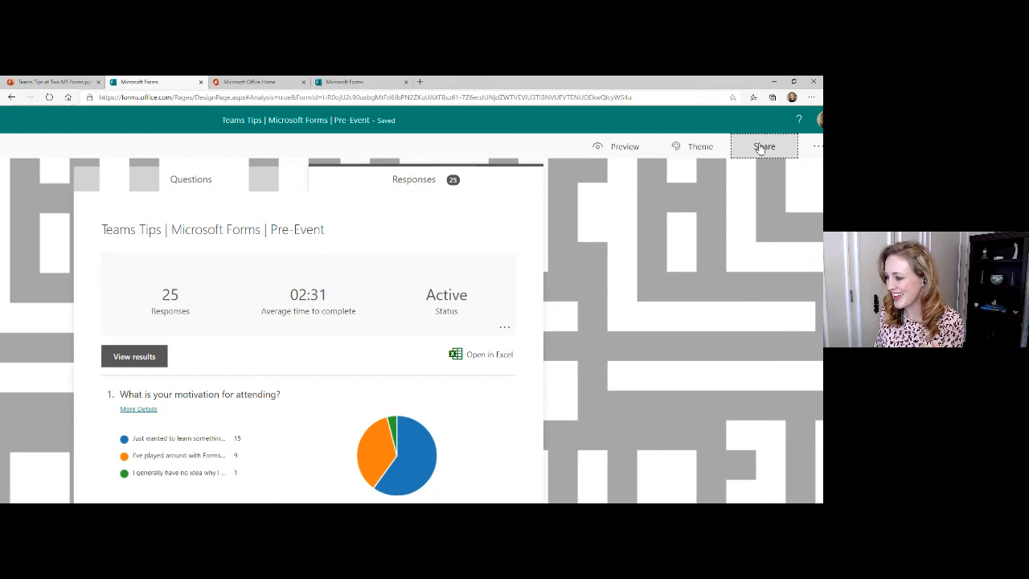
scroll(404, 362, down, 3)
scroll(404, 363, up, 3)
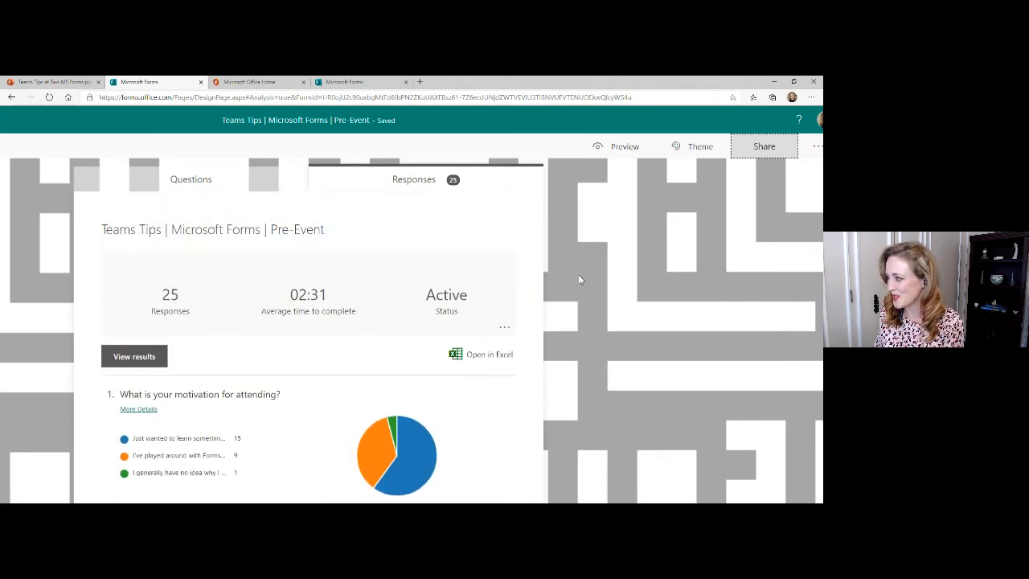
click(760, 146)
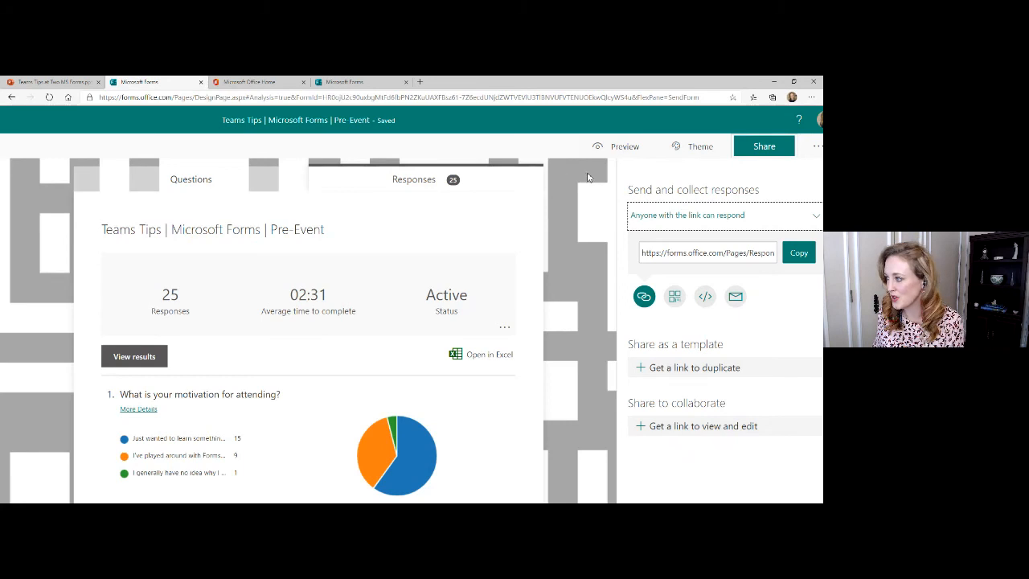
scroll(617, 172, down, 3)
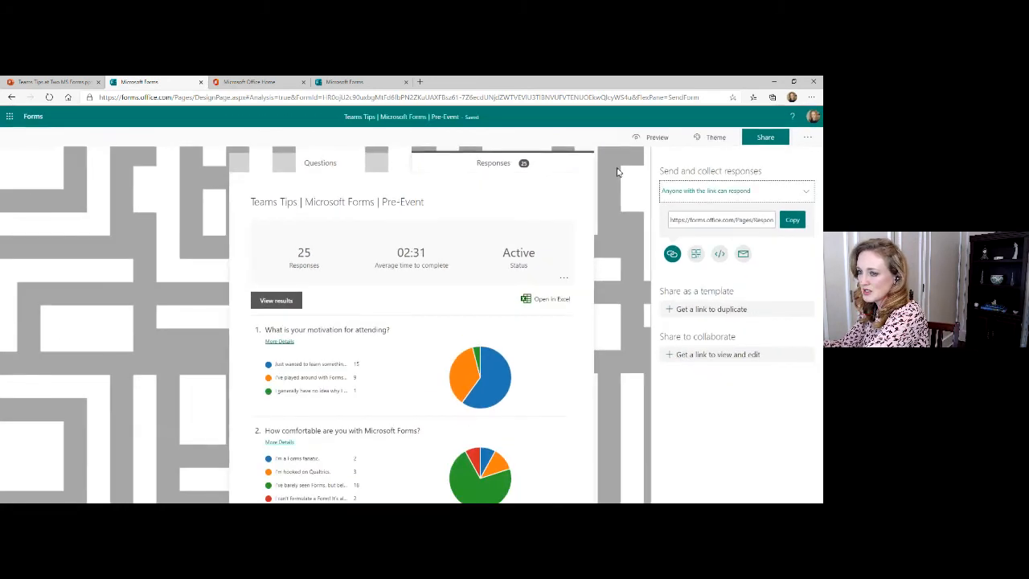
Return to the forms list and view the group destinations for moving "Sample Form Title", then close them without moving it
click(32, 116)
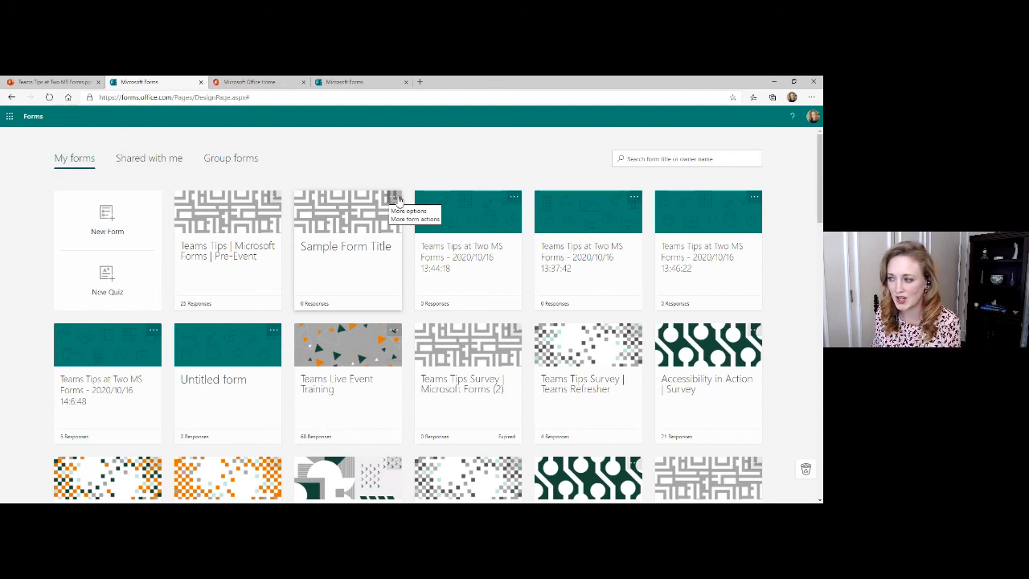
click(395, 198)
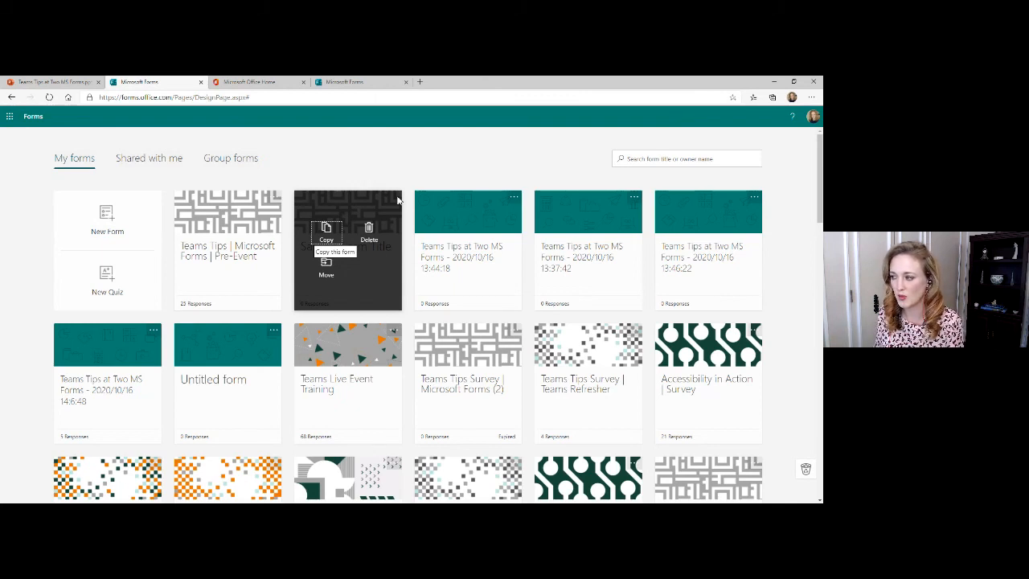
click(394, 201)
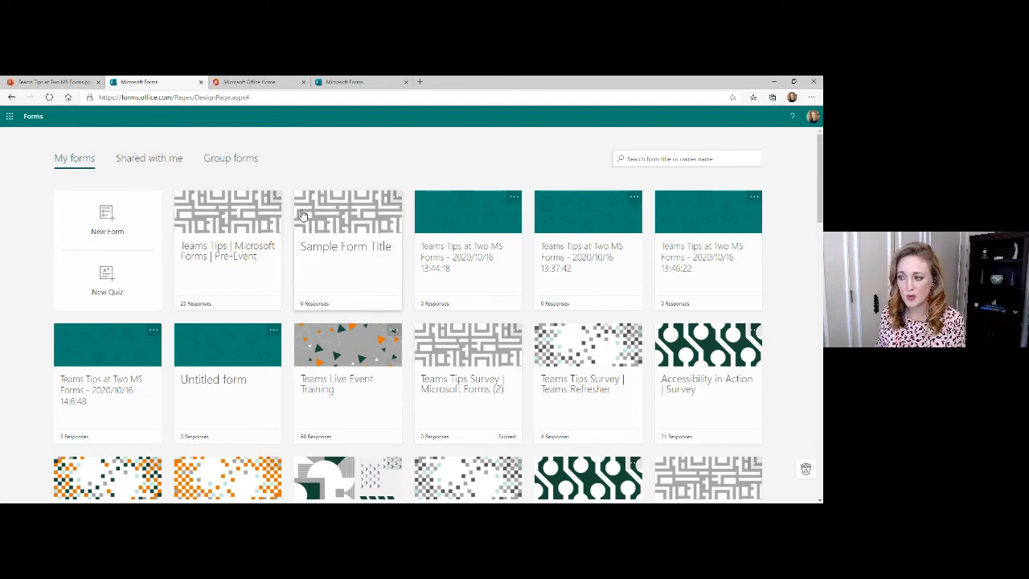
click(393, 198)
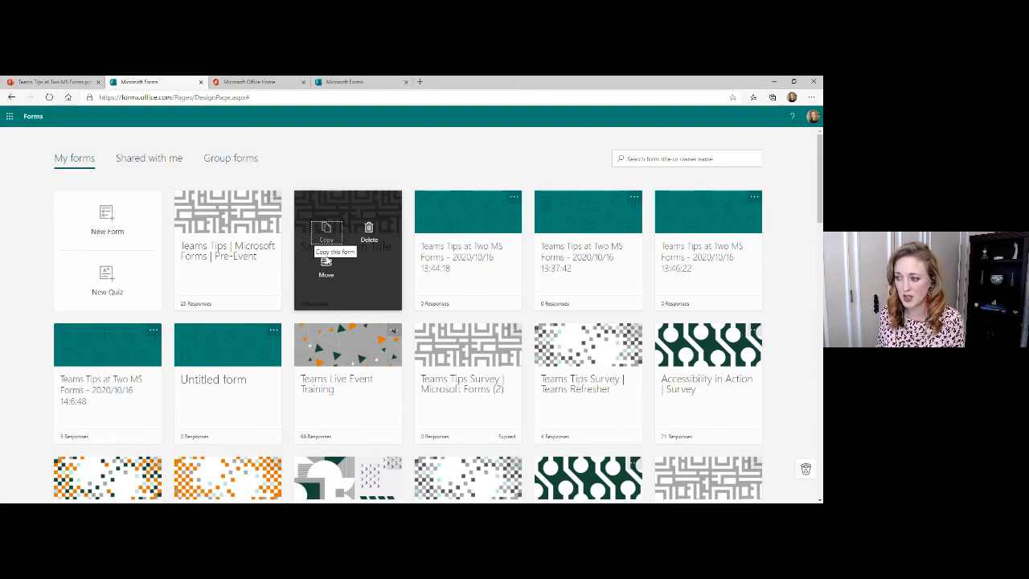
click(327, 273)
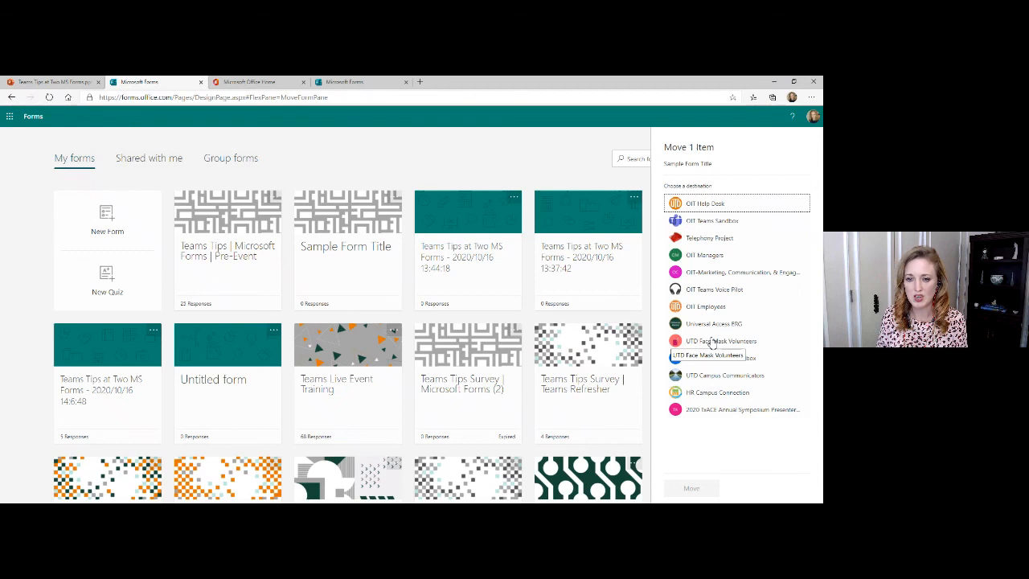
click(434, 166)
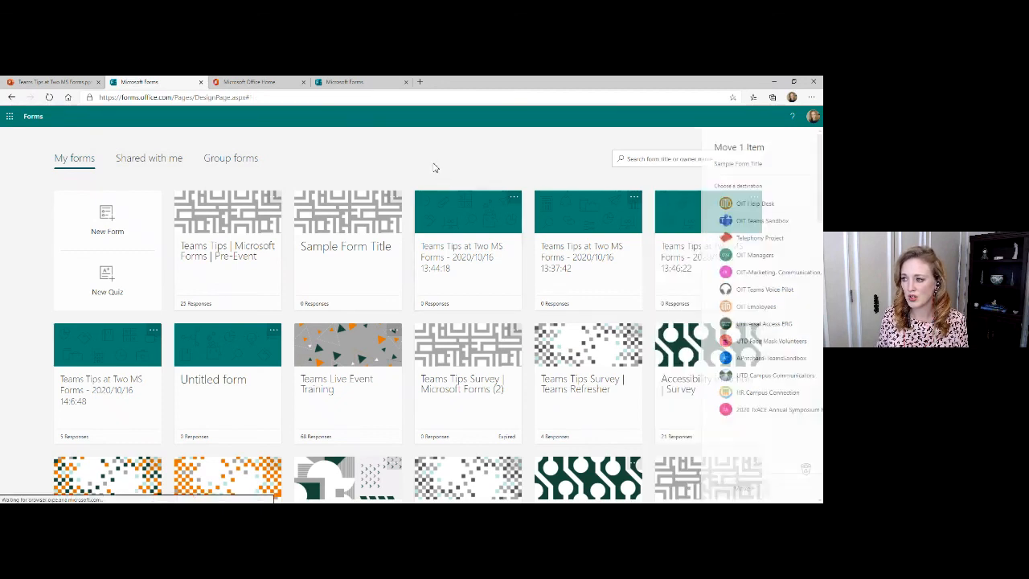